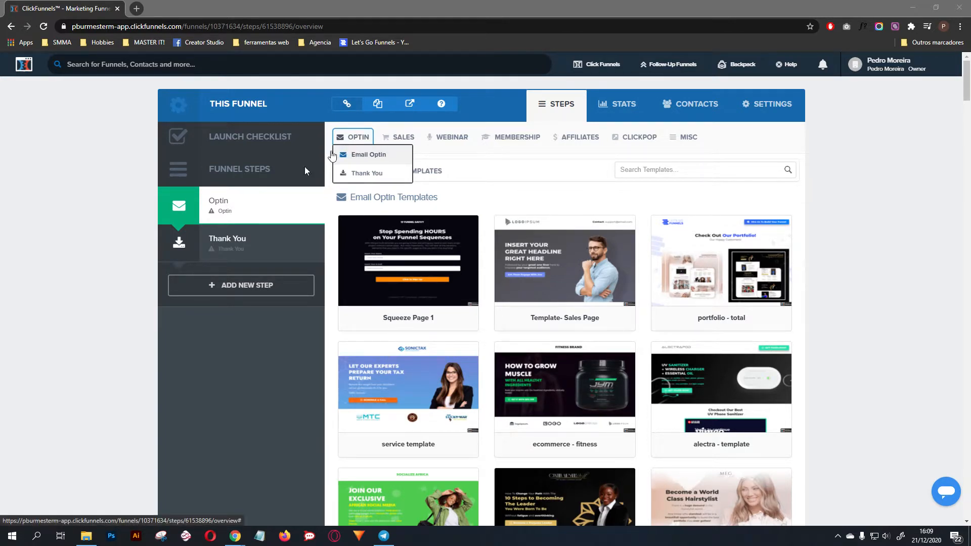
Add a new funnel step named "Sales Page", leaving its path empty
{"action": "left_click", "coordinate": [248, 288]}
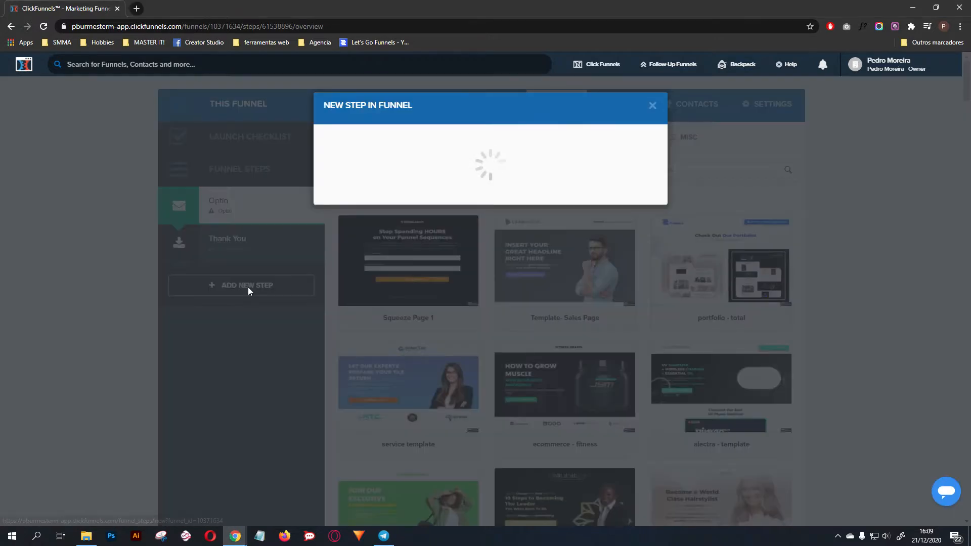
{"action": "type", "text": "Sales Page"}
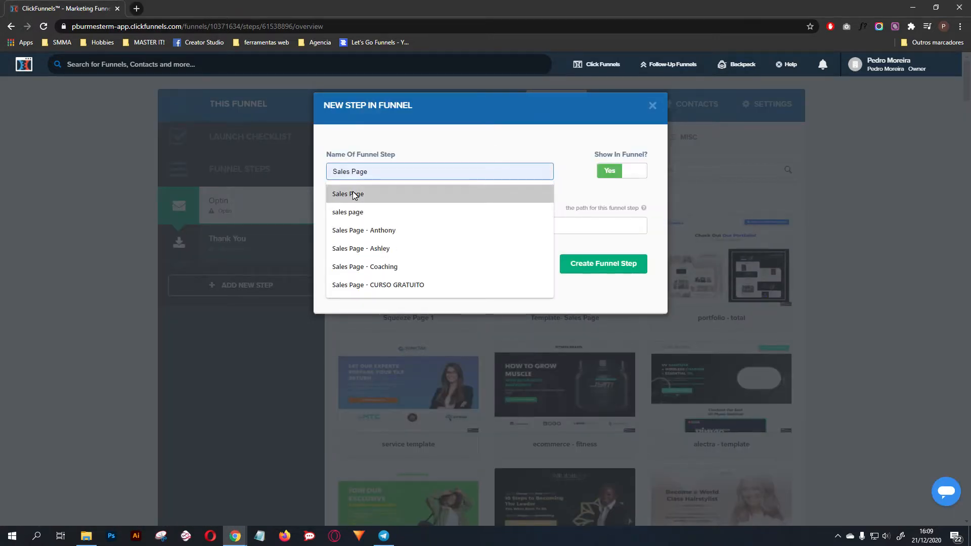
{"action": "left_click", "coordinate": [354, 195]}
{"action": "left_click", "coordinate": [399, 223]}
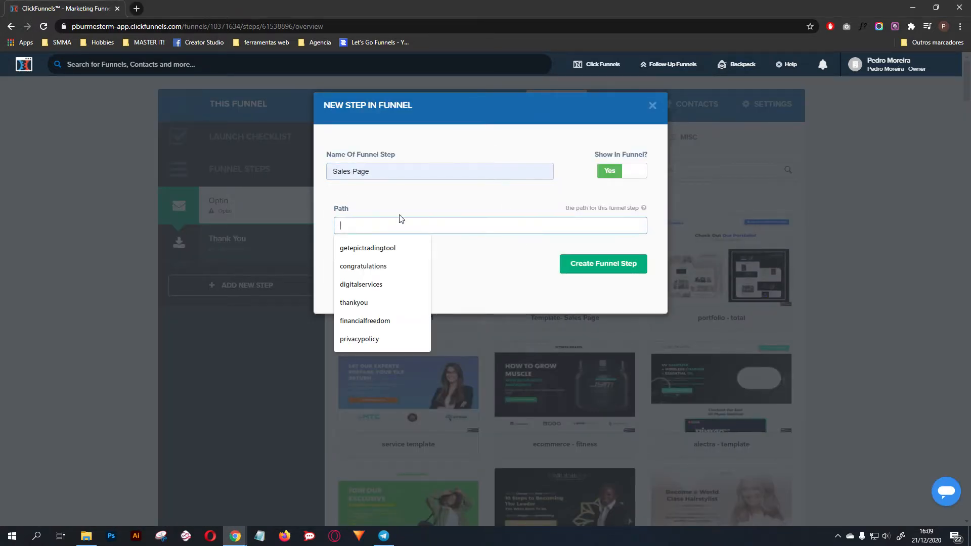
{"action": "left_click", "coordinate": [484, 207]}
{"action": "left_click", "coordinate": [580, 273]}
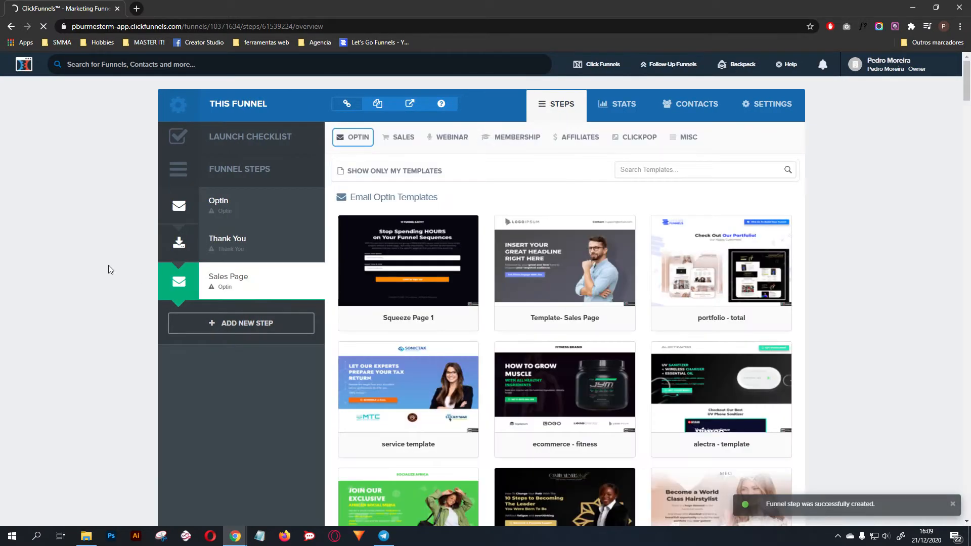
Display the Sales Page templates for the new step and browse through them
{"action": "left_click", "coordinate": [403, 138]}
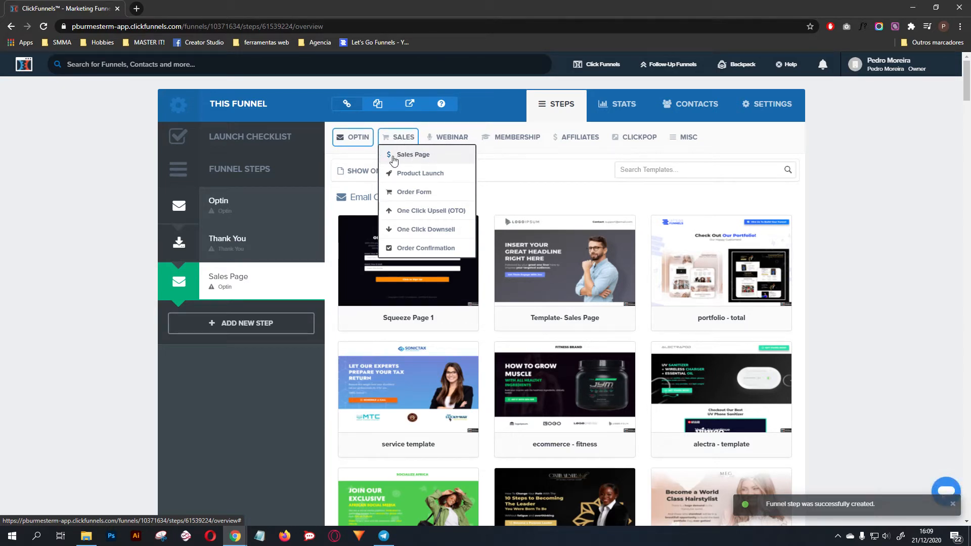
{"action": "left_click", "coordinate": [351, 139]}
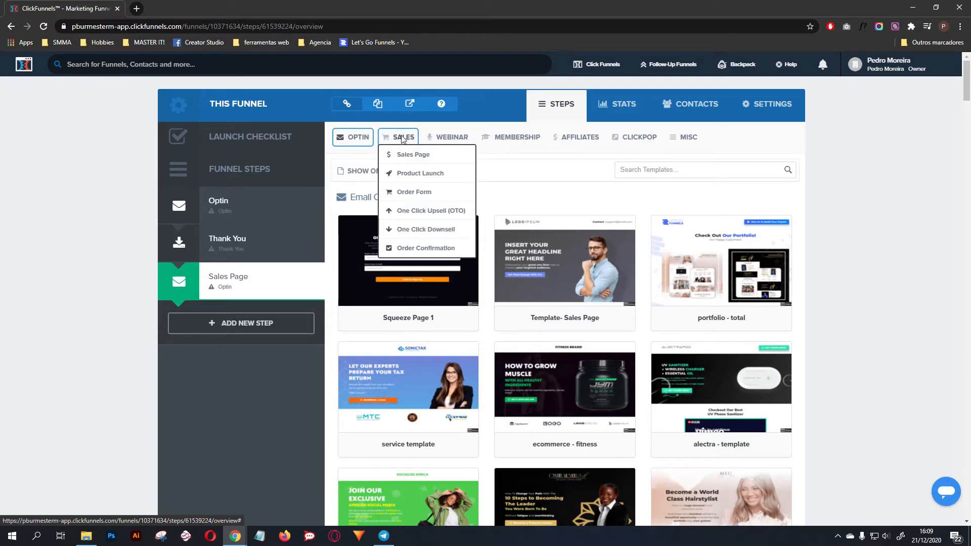
{"action": "mouse_move", "coordinate": [399, 138]}
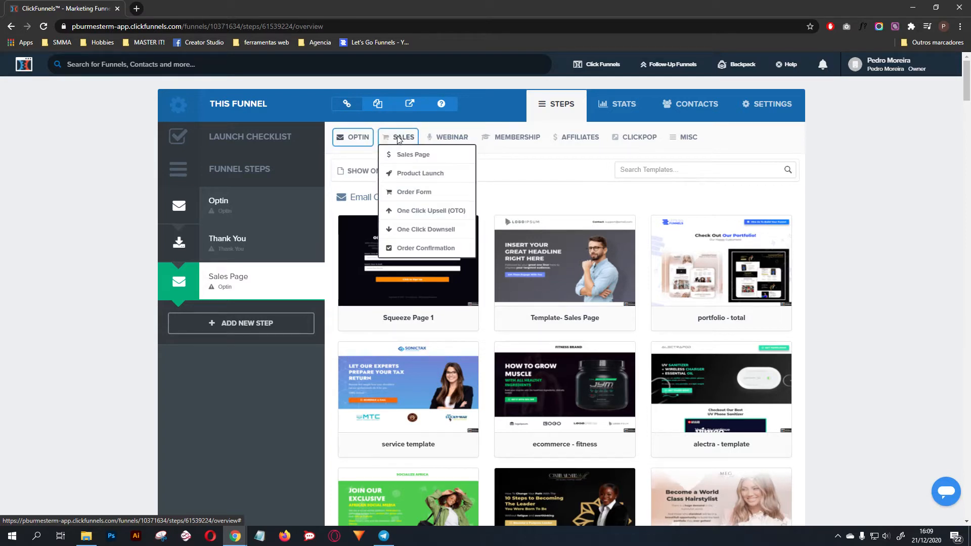
{"action": "left_click", "coordinate": [422, 157]}
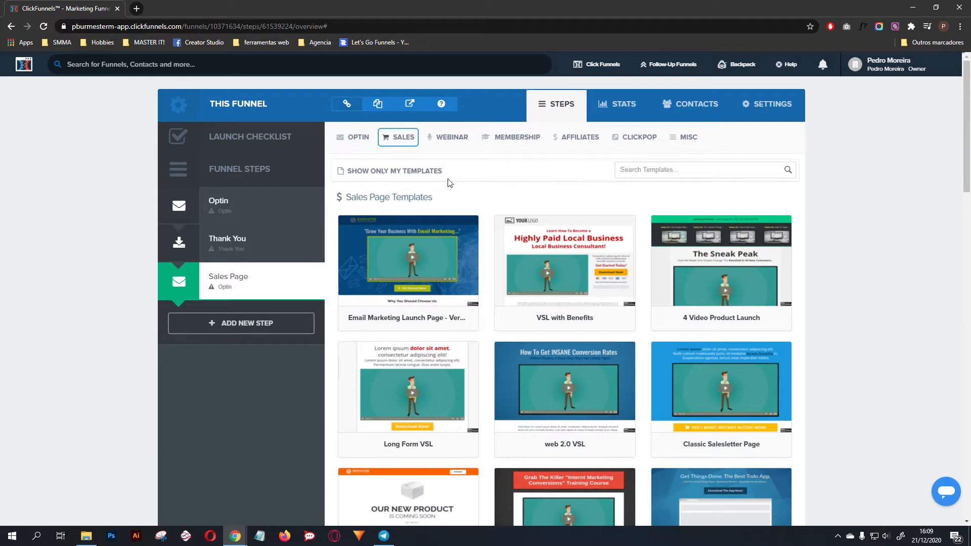
{"action": "scroll", "coordinate": [657, 354], "scroll_direction": "down", "scroll_amount": 5}
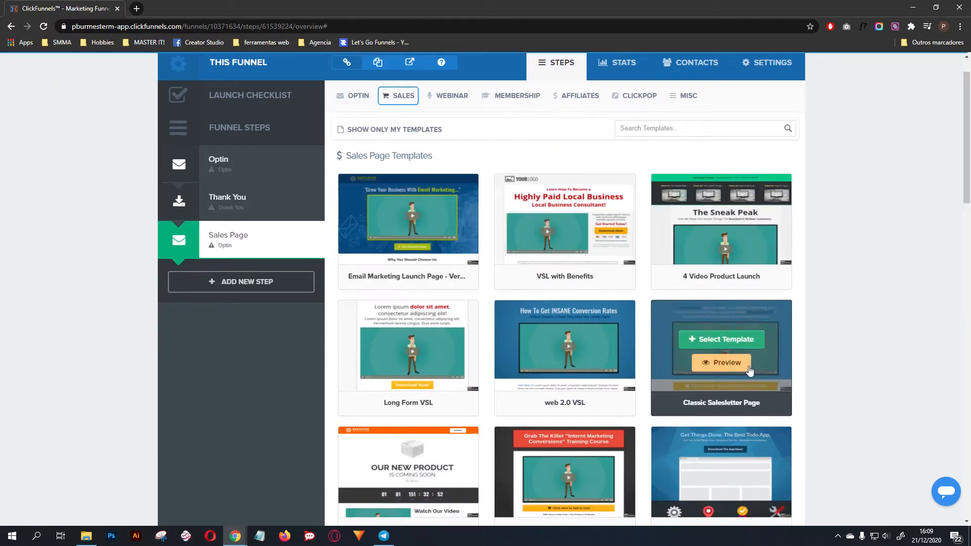
{"action": "scroll", "coordinate": [661, 357], "scroll_direction": "down", "scroll_amount": 14}
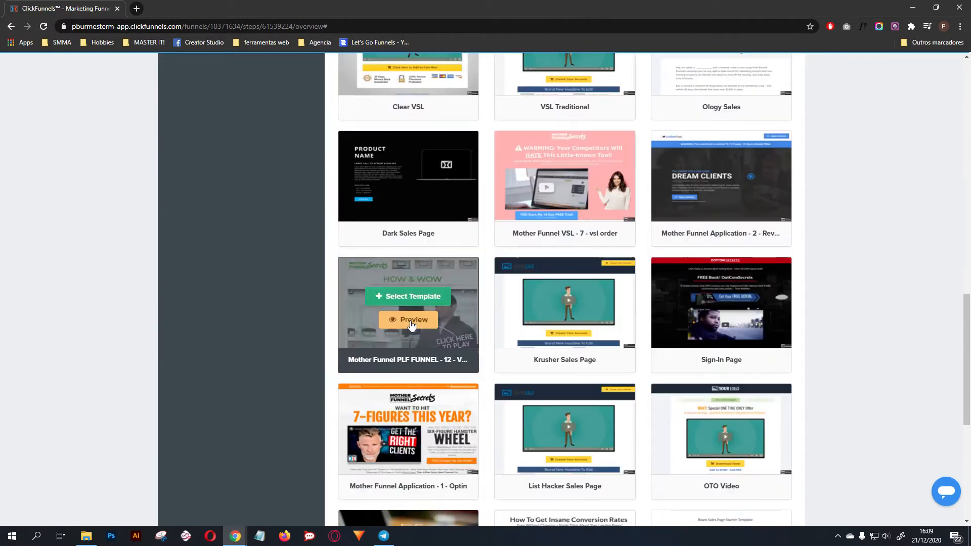
{"action": "scroll", "coordinate": [864, 405], "scroll_direction": "down", "scroll_amount": 1}
{"action": "scroll", "coordinate": [859, 303], "scroll_direction": "up", "scroll_amount": 20}
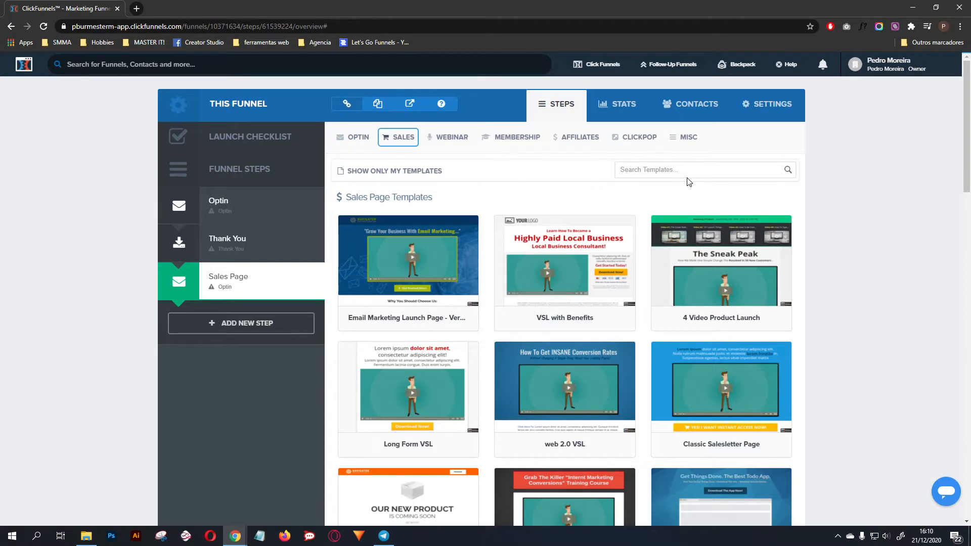
Search the templates for "blank", apply the Blank Sales Page template to the step, and open the page for editing
{"action": "left_click", "coordinate": [672, 173]}
{"action": "type", "text": "blank"}
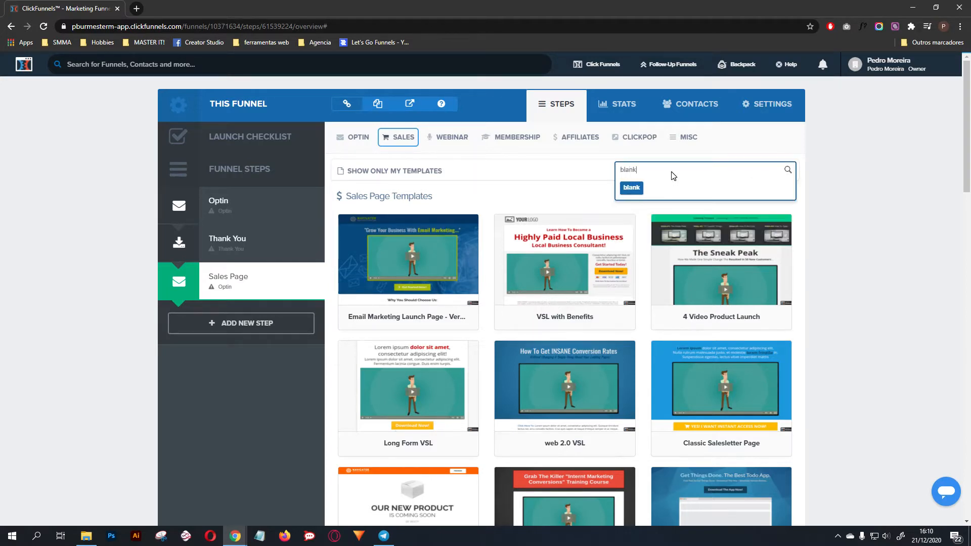
{"action": "left_click", "coordinate": [631, 187]}
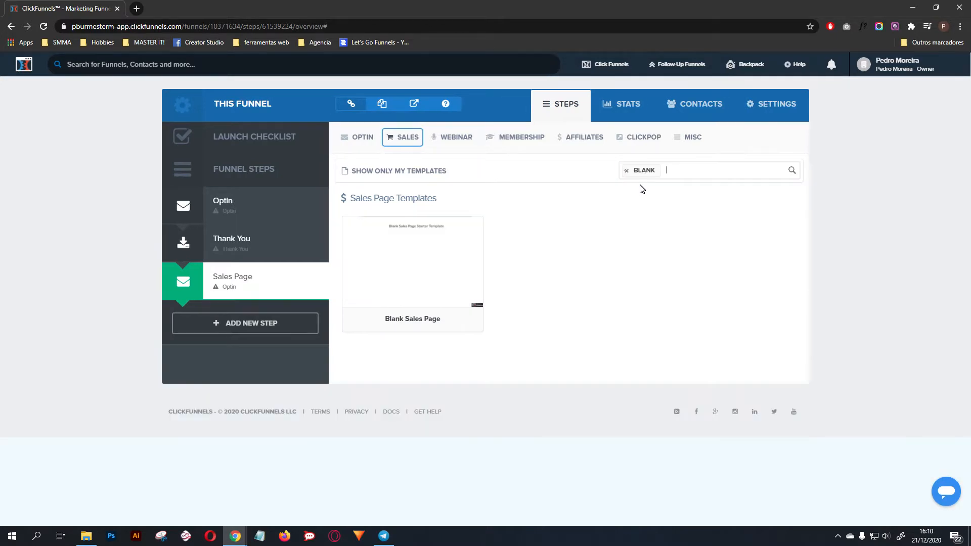
{"action": "mouse_move", "coordinate": [412, 283]}
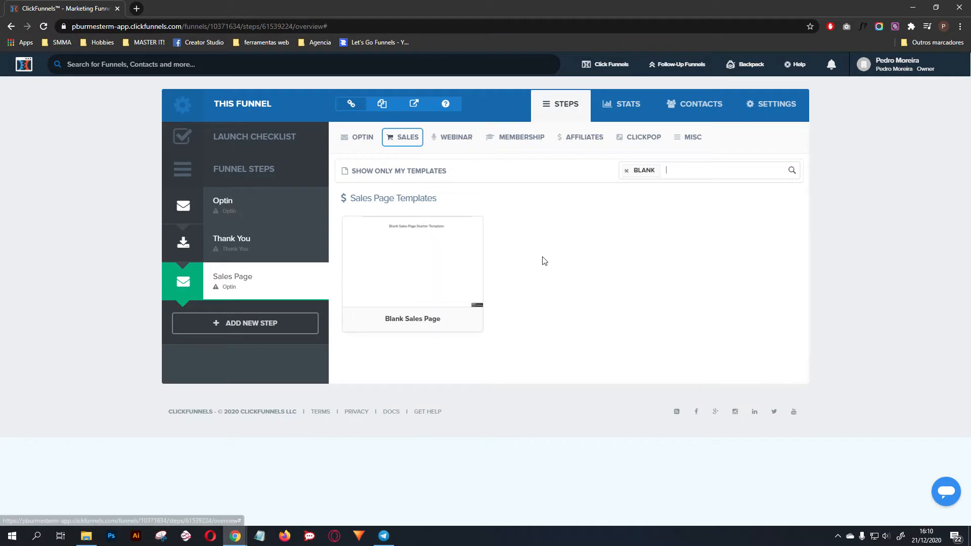
{"action": "left_click", "coordinate": [408, 260]}
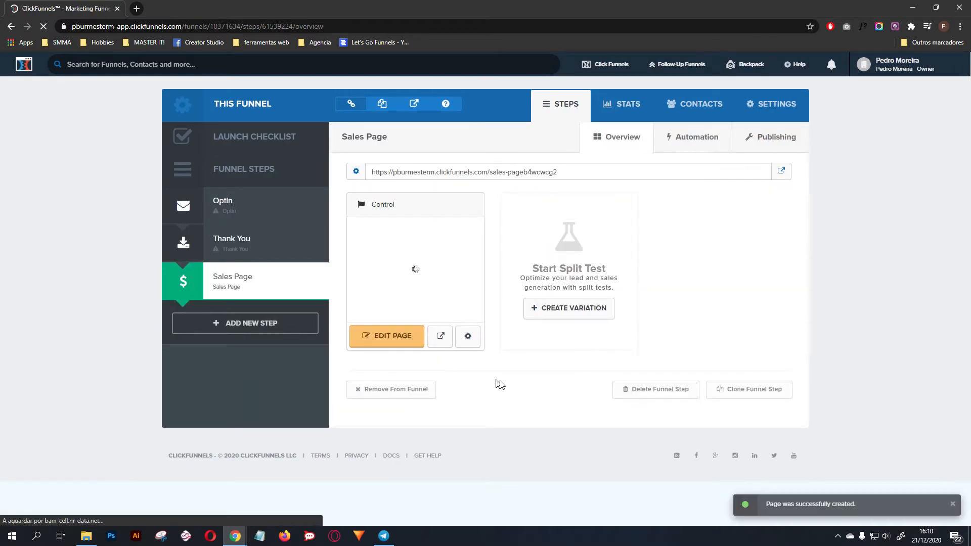
{"action": "left_click", "coordinate": [392, 343]}
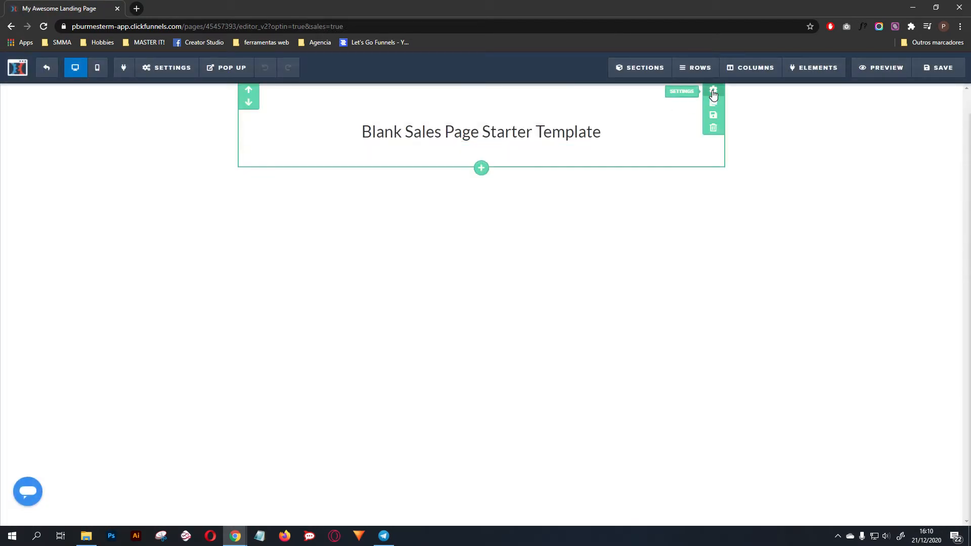
Set the width of the section containing the starter headline to Full Page
{"action": "left_click", "coordinate": [713, 92]}
{"action": "left_click", "coordinate": [947, 231]}
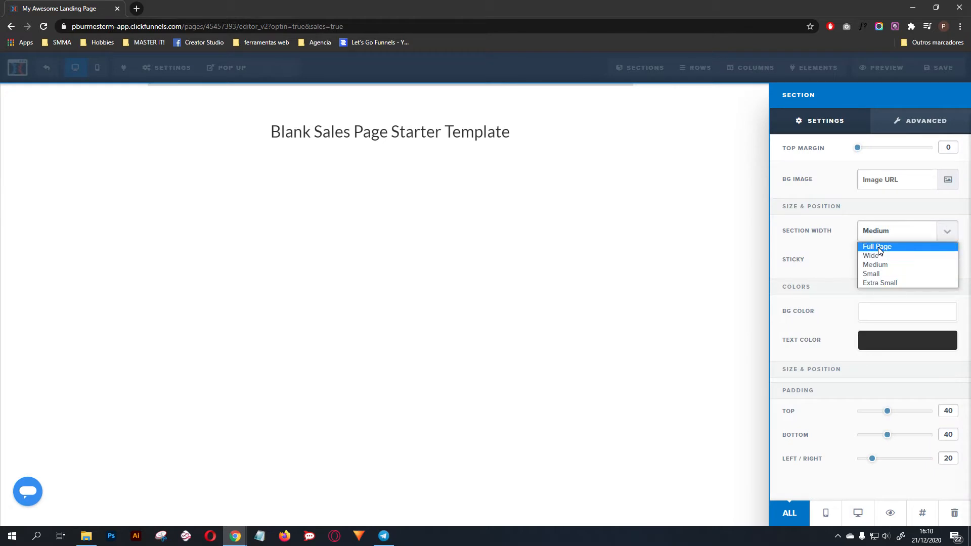
{"action": "left_click", "coordinate": [877, 247]}
{"action": "left_click", "coordinate": [617, 165]}
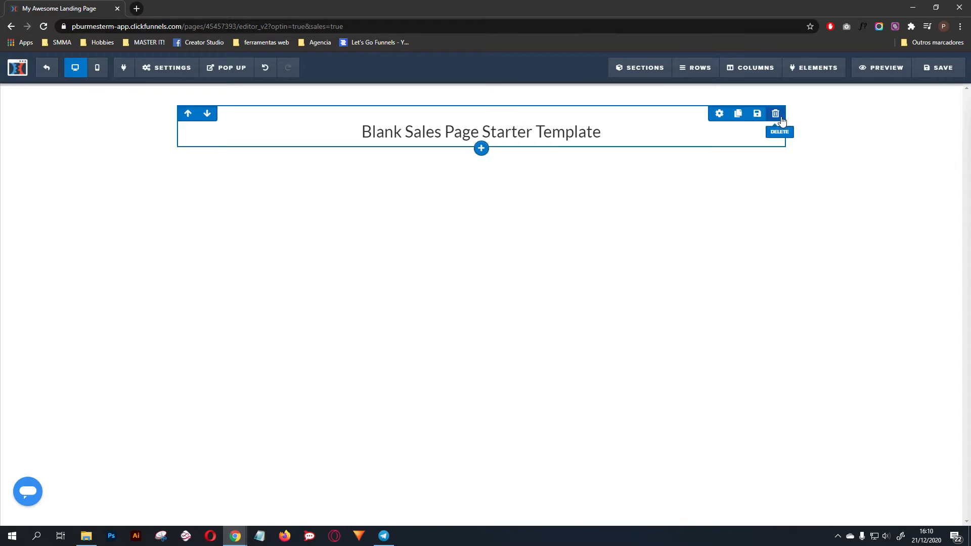
Delete the "Blank Sales Page Starter Template" row and add a two-column row in its place
{"action": "left_click", "coordinate": [769, 123]}
{"action": "left_click", "coordinate": [526, 77]}
{"action": "left_click", "coordinate": [481, 114]}
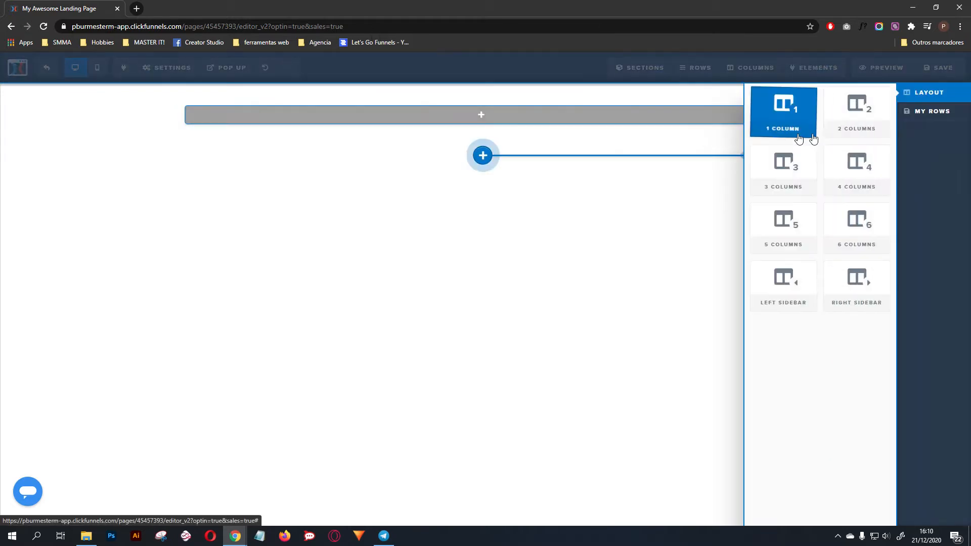
{"action": "left_click", "coordinate": [856, 111]}
Add an image element to the row's first column and a paragraph element to its second column
{"action": "left_click", "coordinate": [336, 125]}
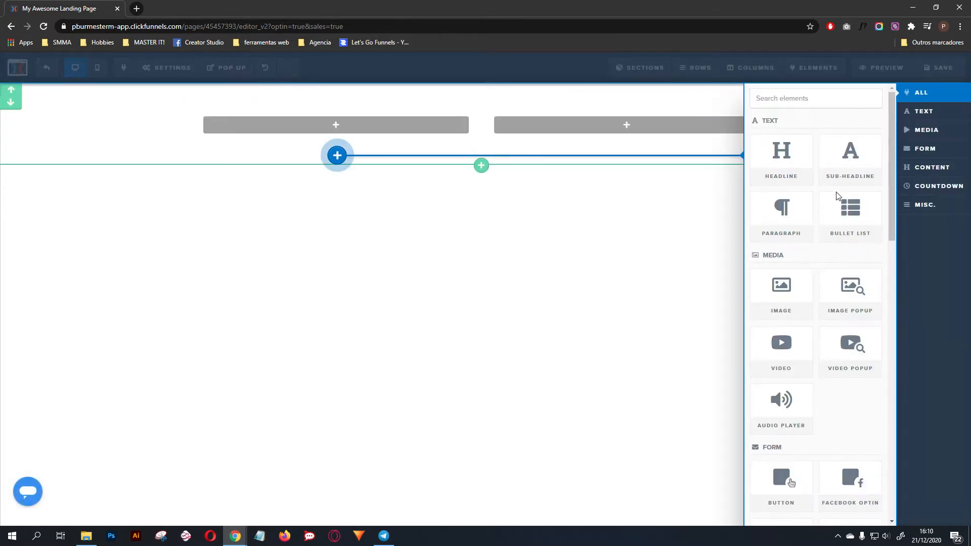
{"action": "left_click", "coordinate": [780, 288]}
{"action": "left_click", "coordinate": [627, 124]}
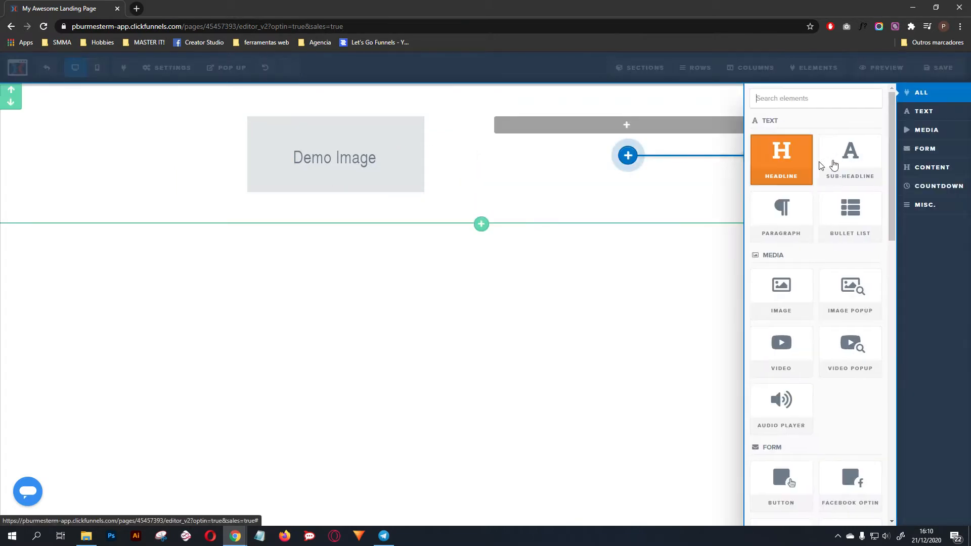
{"action": "left_click", "coordinate": [781, 212]}
Replace the paragraph's placeholder text in the second column with "support contact"
{"action": "triple_click", "coordinate": [653, 145]}
{"action": "type", "text": "s"}
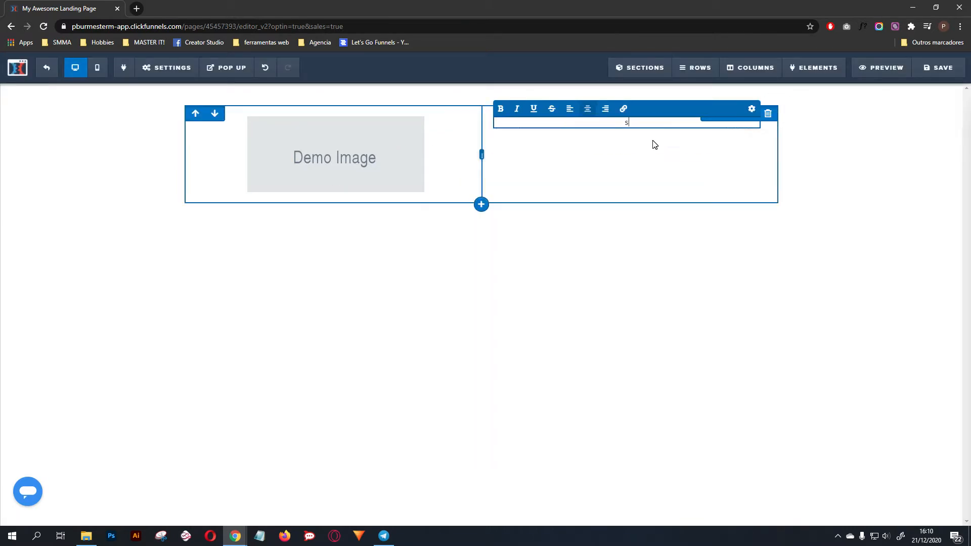
{"action": "type", "text": "upport contact"}
{"action": "left_click", "coordinate": [654, 144]}
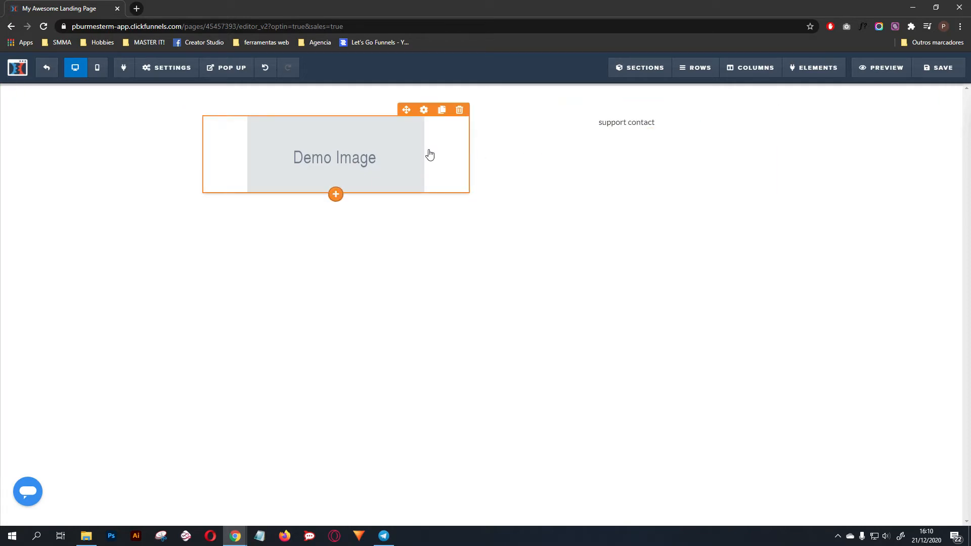
{"action": "left_click", "coordinate": [624, 128]}
Replace the demo image with the half-circle logoipsum logo from the uploaded images library
{"action": "left_click", "coordinate": [418, 152]}
{"action": "left_click", "coordinate": [947, 179]}
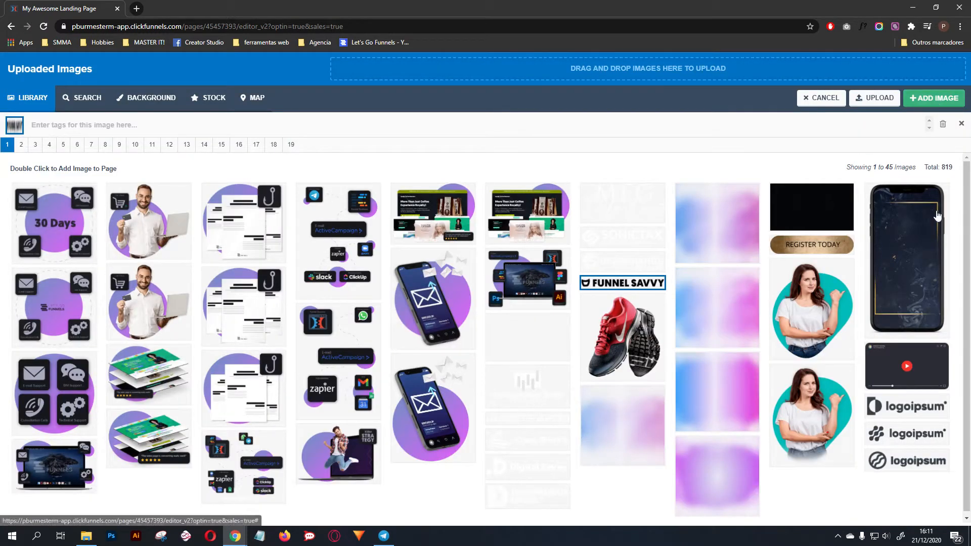
{"action": "double_click", "coordinate": [907, 406]}
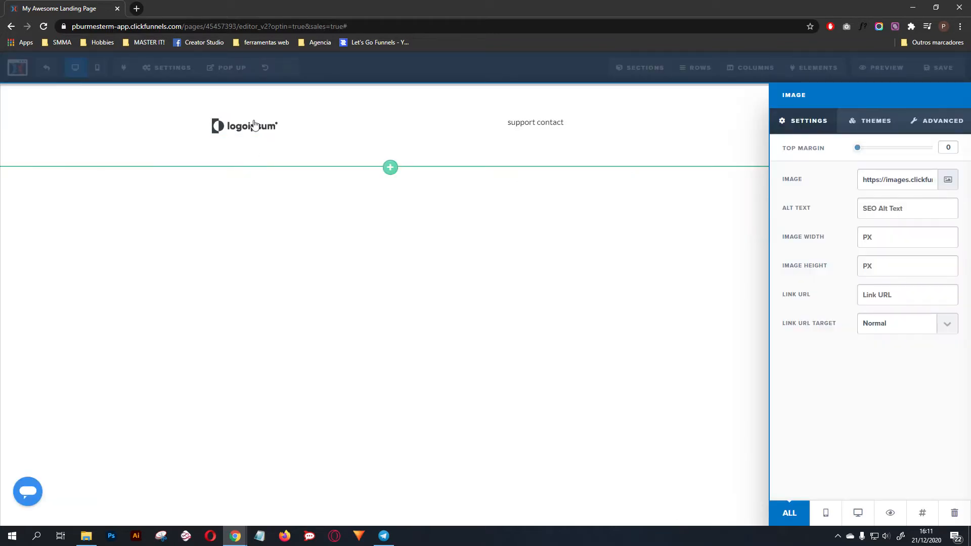
Set the alignment of the logo image in the header row to Left
{"action": "left_click", "coordinate": [293, 133]}
{"action": "left_click", "coordinate": [423, 112]}
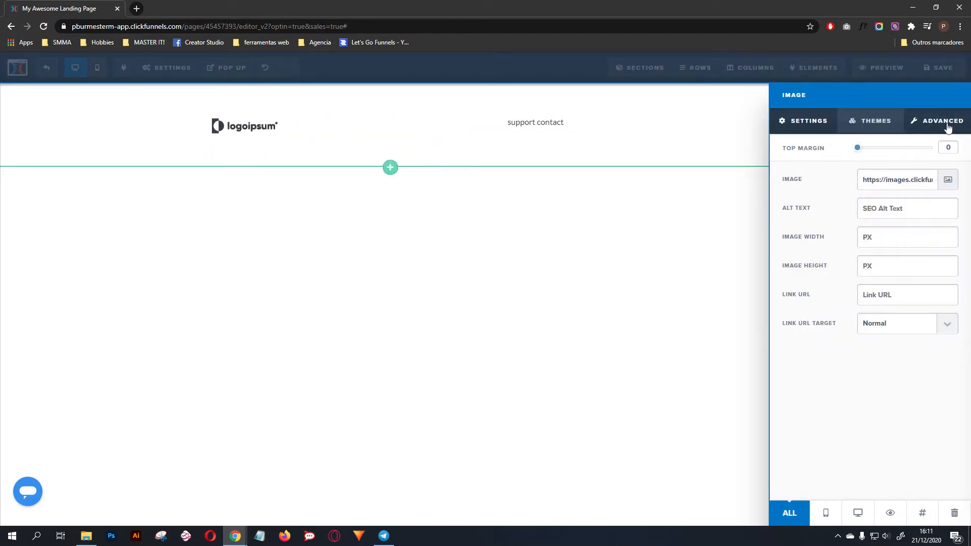
{"action": "left_click", "coordinate": [942, 122]}
{"action": "left_click", "coordinate": [897, 299]}
{"action": "left_click", "coordinate": [886, 177]}
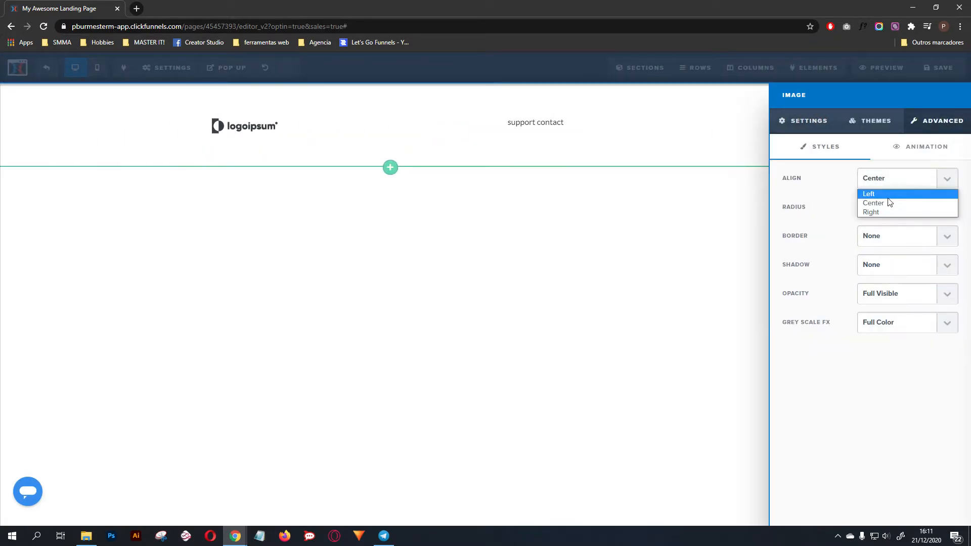
{"action": "left_click", "coordinate": [875, 195]}
{"action": "left_click", "coordinate": [278, 145]}
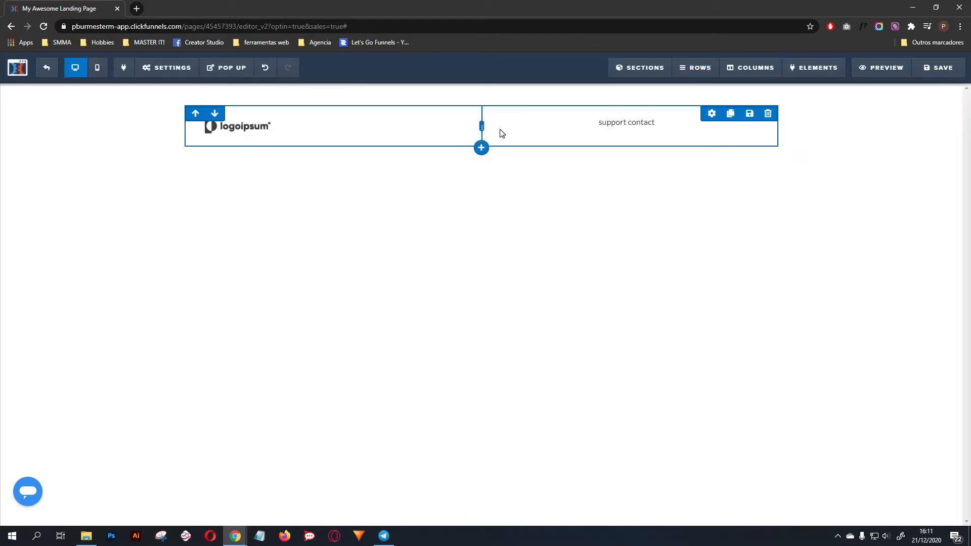
Add a full width section below the header section, leaving it without a row layout
{"action": "left_click", "coordinate": [481, 167]}
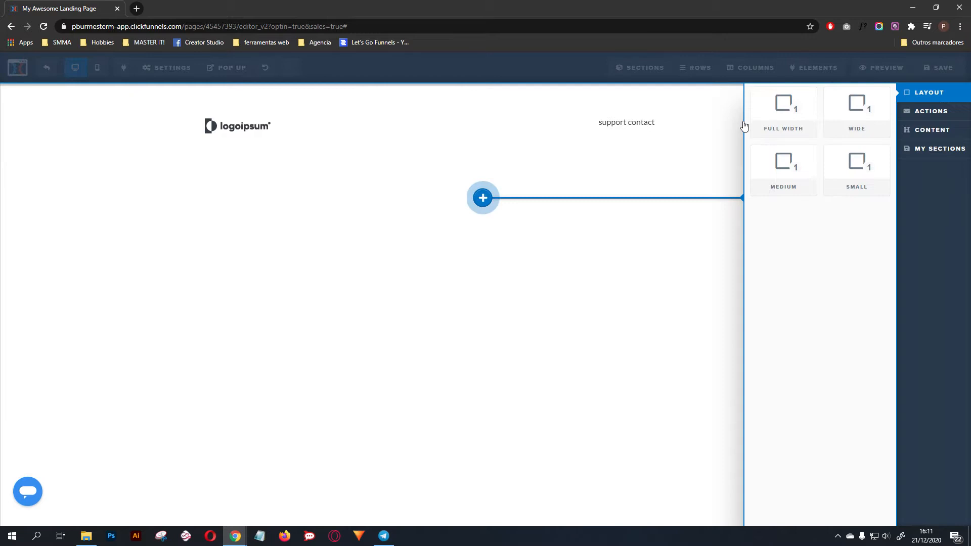
{"action": "left_click", "coordinate": [783, 110]}
{"action": "left_click", "coordinate": [494, 188]}
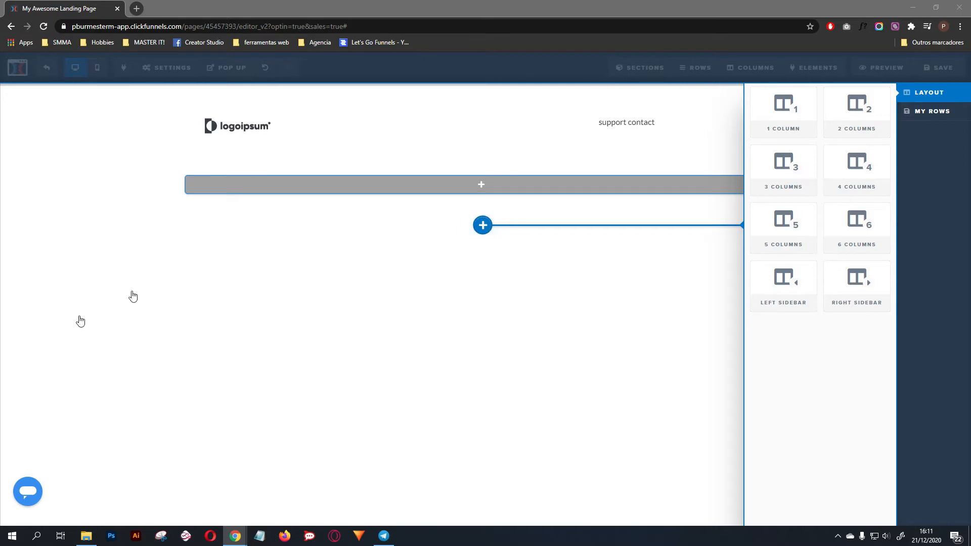
{"action": "left_click", "coordinate": [538, 158]}
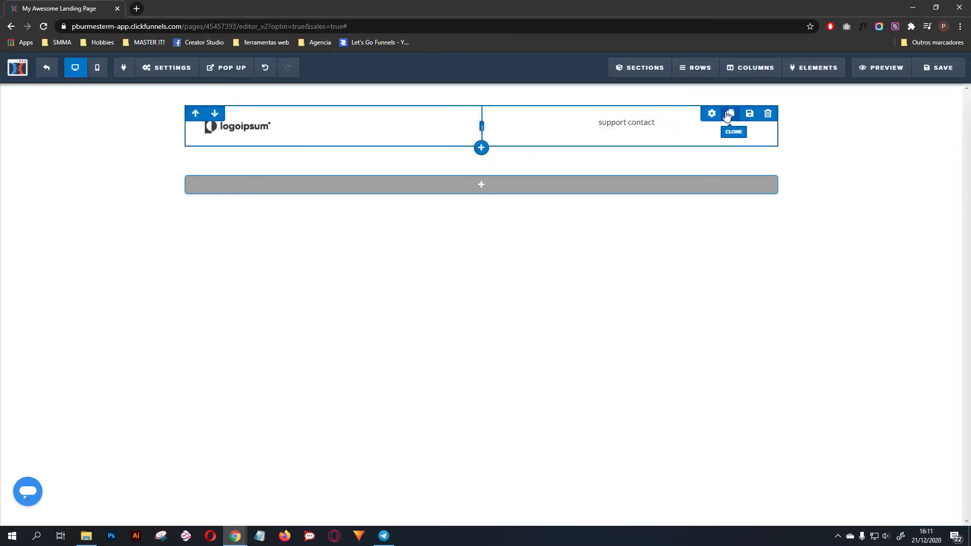
Clone the row with the logo and support contact, and move one copy down into the empty section below
{"action": "left_click", "coordinate": [730, 113]}
{"action": "left_click", "coordinate": [215, 141]}
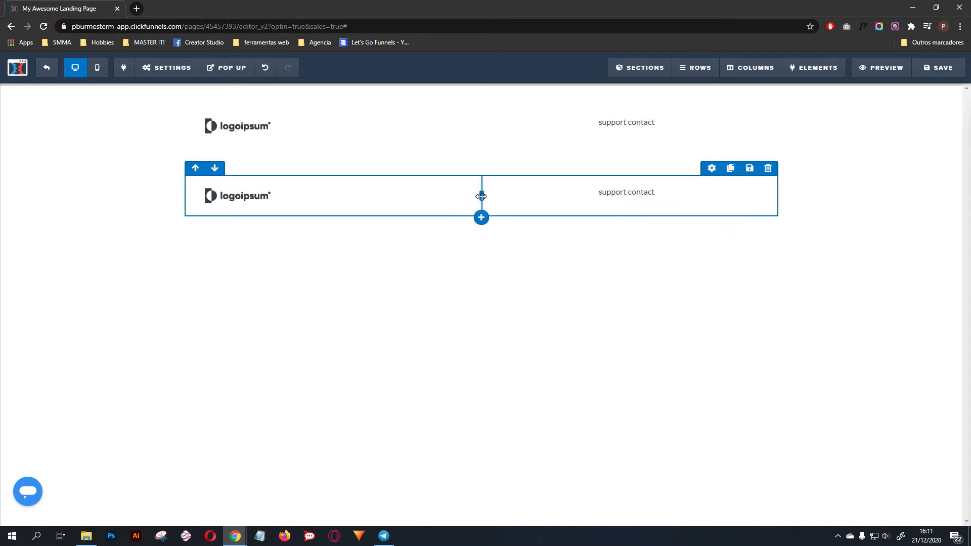
{"action": "mouse_move", "coordinate": [481, 196]}
{"action": "left_mouse_down"}
{"action": "mouse_move", "coordinate": [427, 198]}
{"action": "mouse_move", "coordinate": [481, 197]}
{"action": "left_mouse_up"}
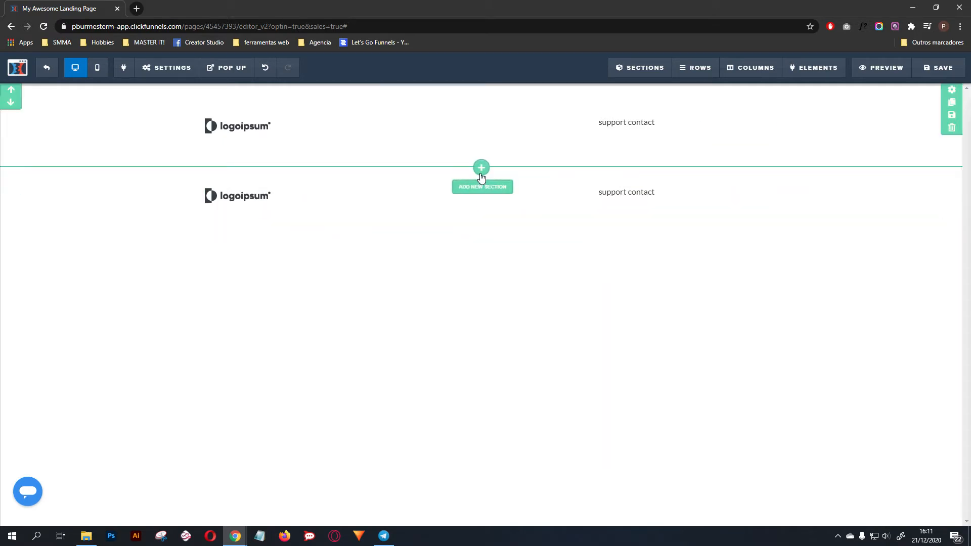
Insert a full width section between the header section and the section holding the copied logo row
{"action": "left_click", "coordinate": [481, 168]}
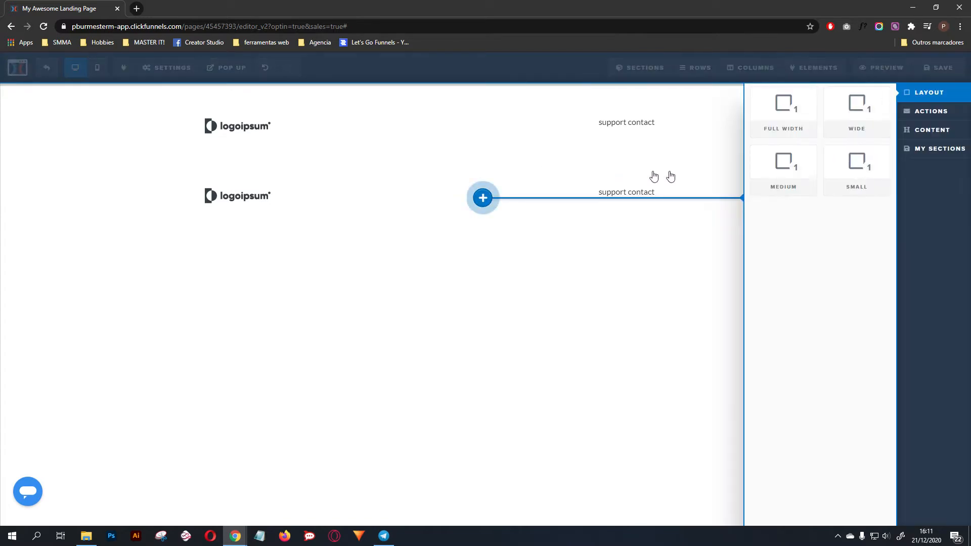
{"action": "left_click", "coordinate": [783, 114]}
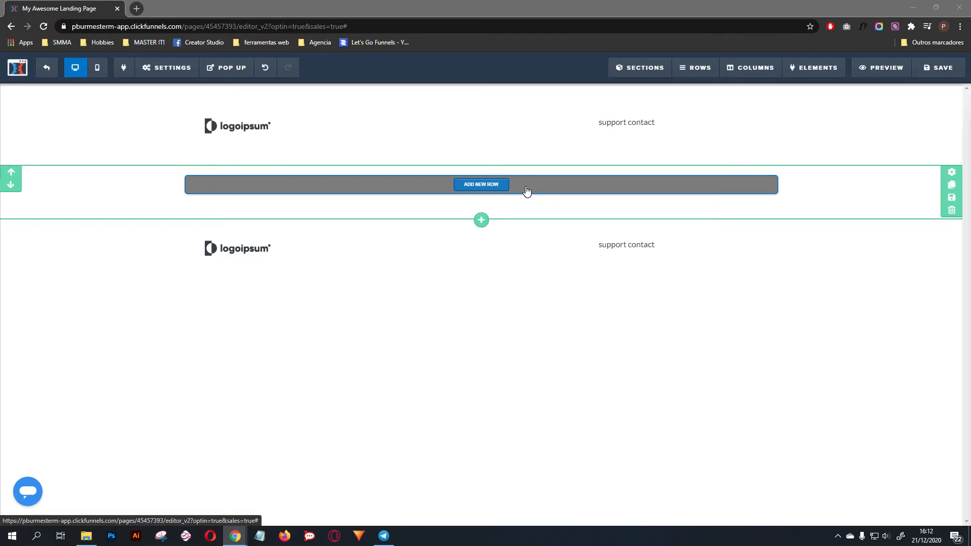
Add a two-column row to the empty middle section and place a headline in its left column
{"action": "left_click", "coordinate": [472, 190]}
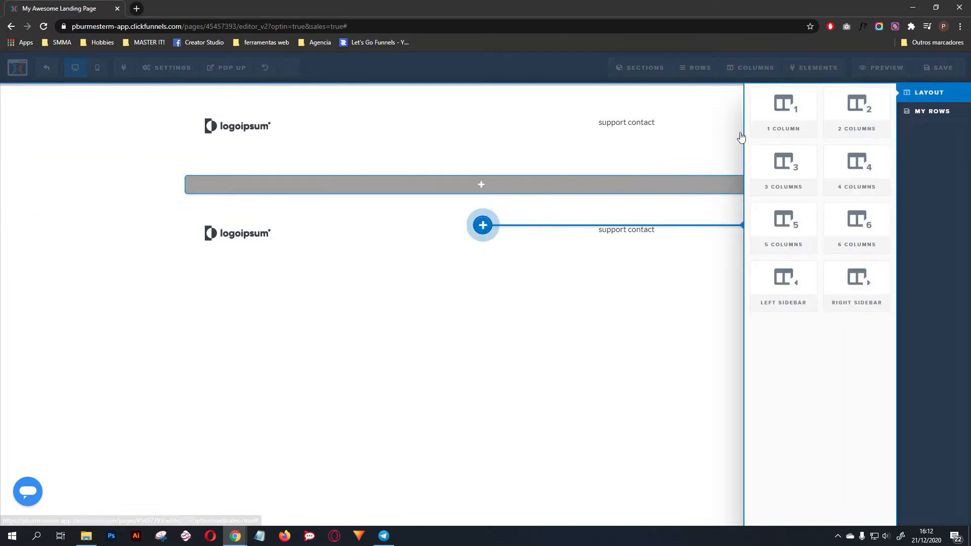
{"action": "left_click", "coordinate": [864, 112]}
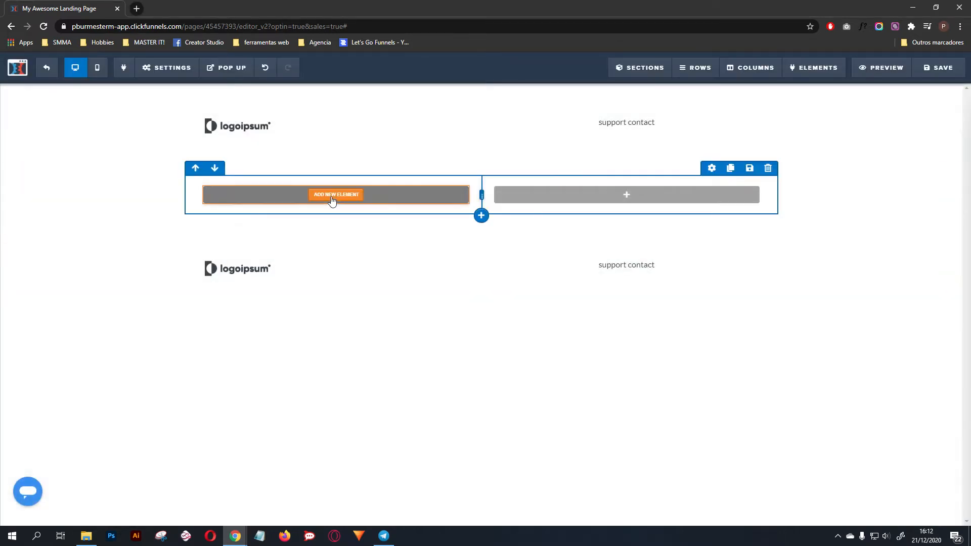
{"action": "left_click", "coordinate": [805, 147]}
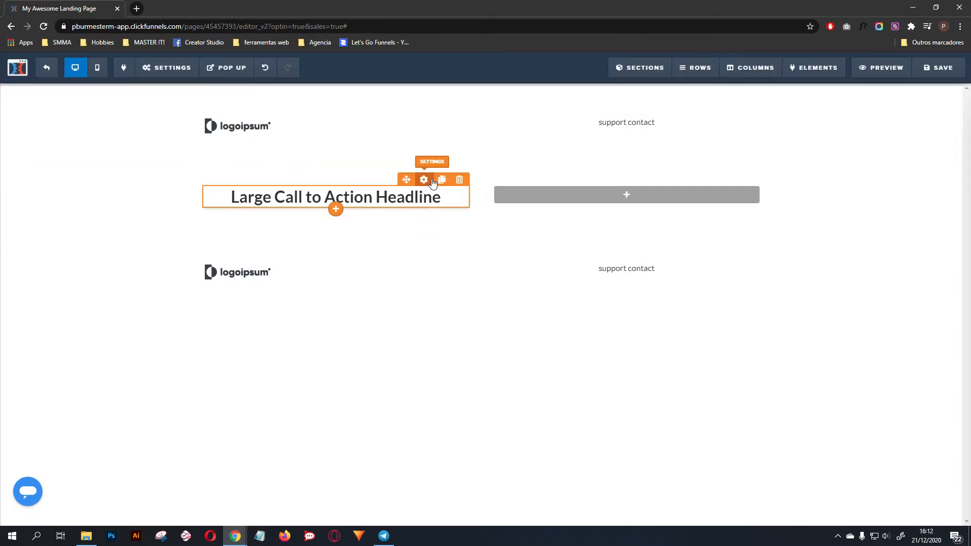
Enlarge the headline's font size and align its text to the left
{"action": "left_click", "coordinate": [423, 179]}
{"action": "left_click_drag", "start_coordinate": [878, 199], "coordinate": [904, 201]}
{"action": "left_click", "coordinate": [289, 238]}
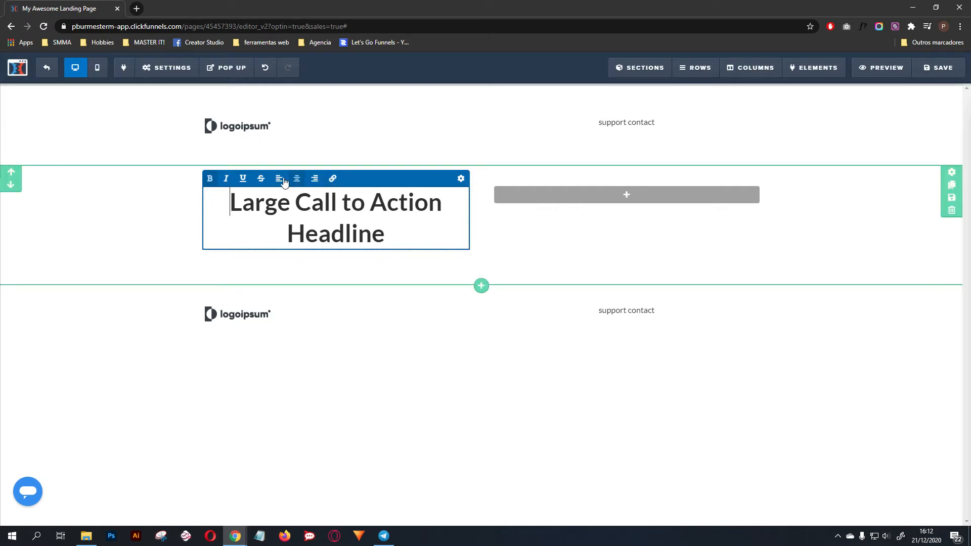
Add a paragraph below the headline and align its text to the left
{"action": "left_click", "coordinate": [336, 250]}
{"action": "left_click", "coordinate": [778, 202]}
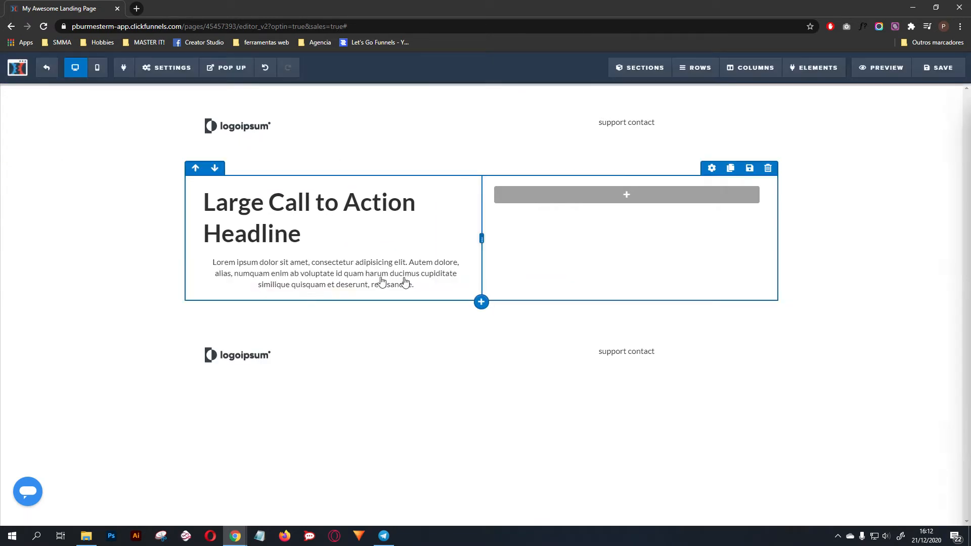
{"action": "left_click", "coordinate": [279, 248]}
{"action": "left_click", "coordinate": [134, 264]}
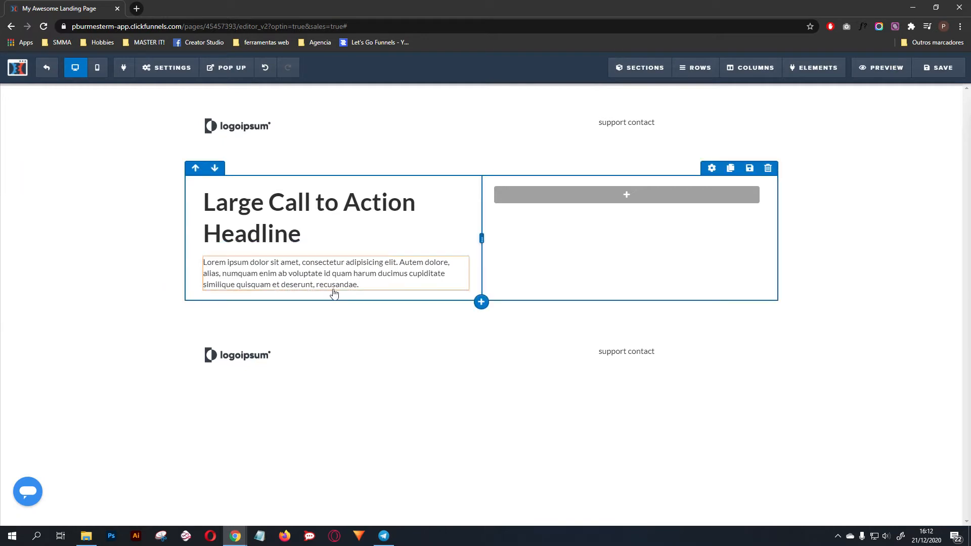
Add a button below the paragraph in the left column
{"action": "left_click", "coordinate": [335, 293]}
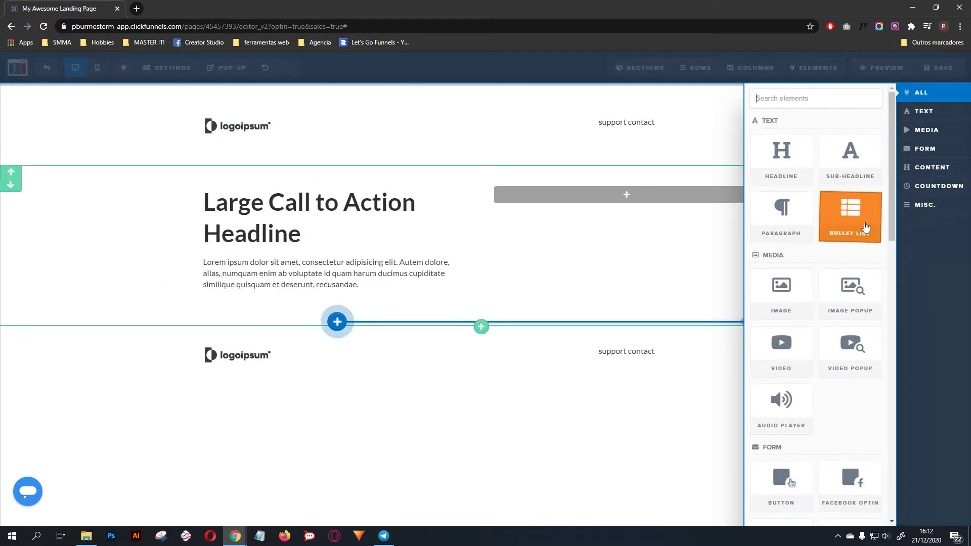
{"action": "left_click", "coordinate": [931, 167]}
{"action": "left_click", "coordinate": [925, 149]}
{"action": "left_click", "coordinate": [783, 154]}
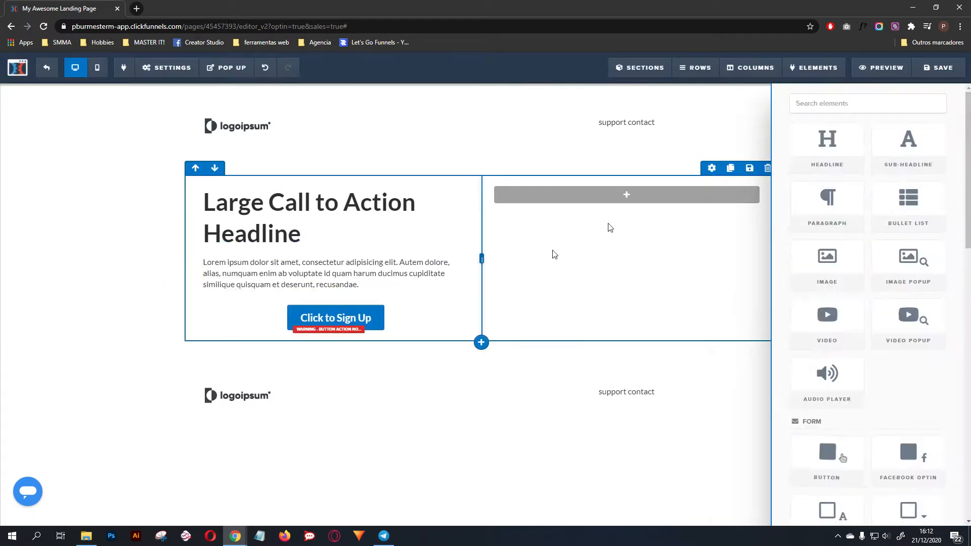
Set the button alignment of the sign-up button to Left in its advanced styles
{"action": "left_click", "coordinate": [425, 301]}
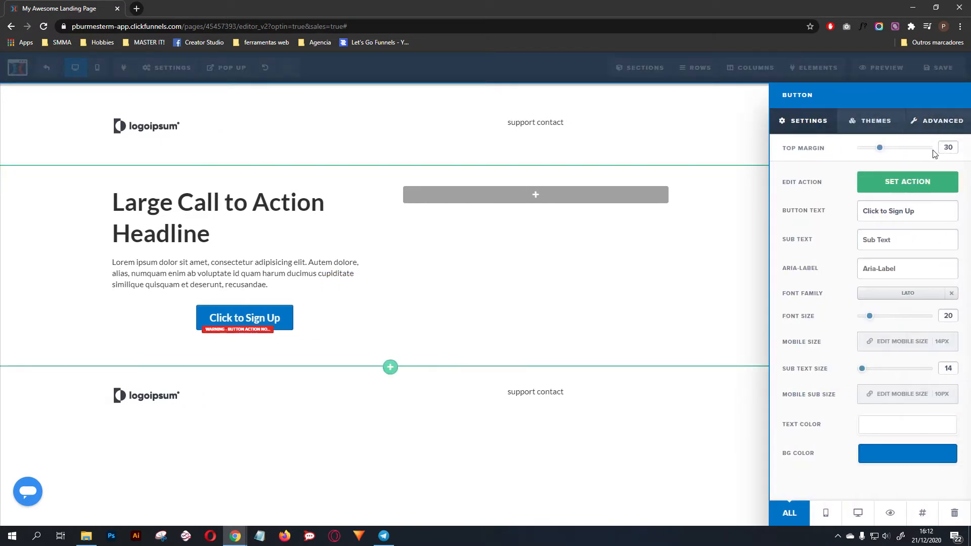
{"action": "left_click", "coordinate": [936, 124]}
{"action": "scroll", "coordinate": [895, 273], "scroll_direction": "down", "scroll_amount": 2}
{"action": "left_click", "coordinate": [870, 501]}
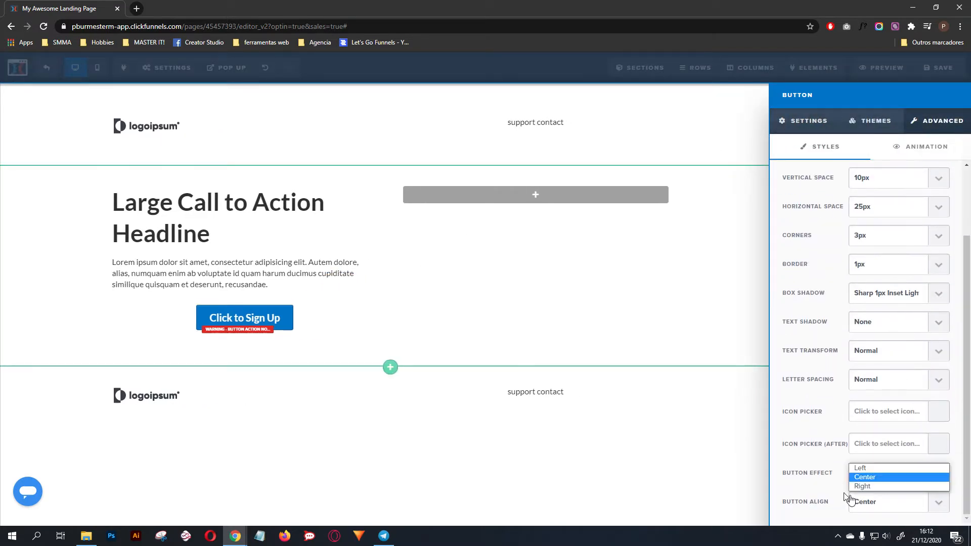
{"action": "left_click", "coordinate": [856, 466]}
{"action": "left_click", "coordinate": [60, 251]}
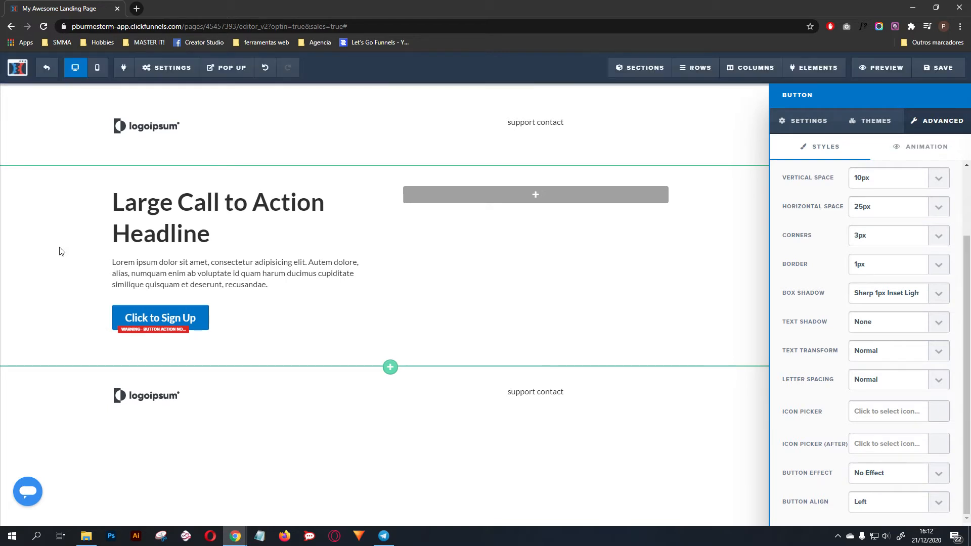
Set the action of the sign-up button to Open the Pop Up
{"action": "left_click", "coordinate": [296, 317]}
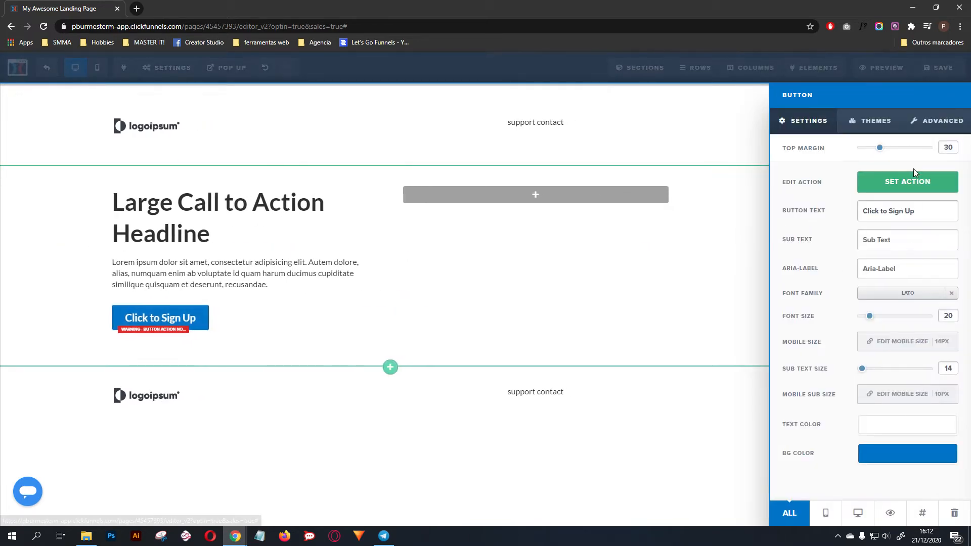
{"action": "left_click", "coordinate": [930, 184]}
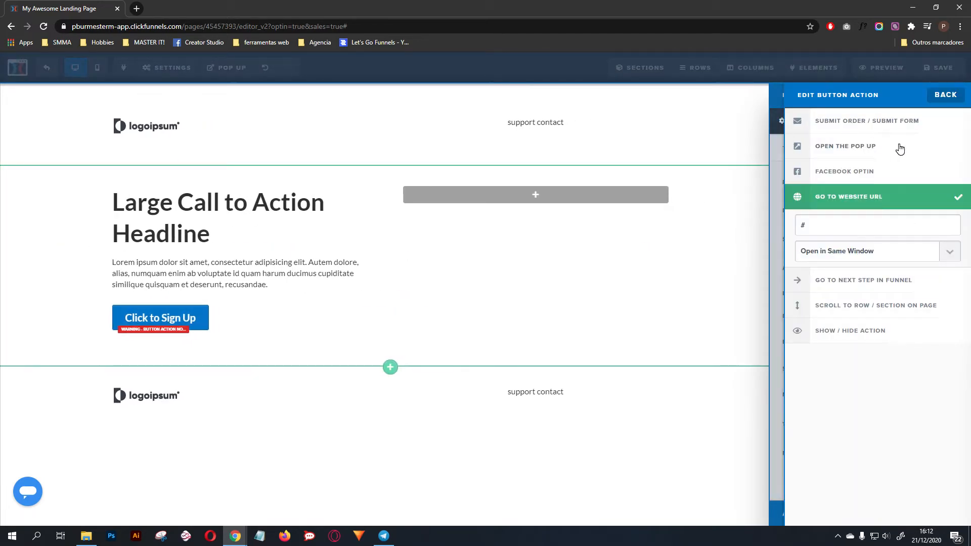
{"action": "left_click", "coordinate": [868, 151]}
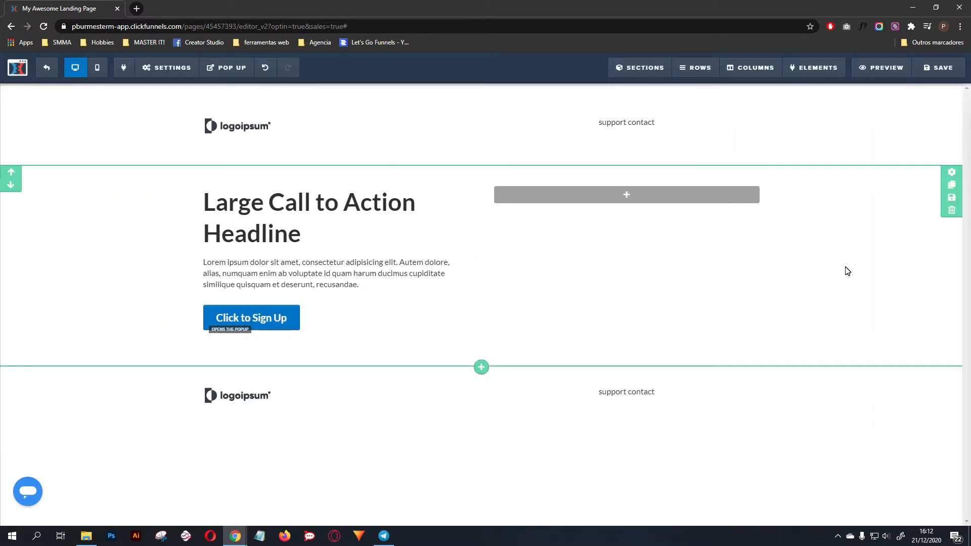
Show the page's pop-up and build a one-column row in it with a headline and a paragraph below
{"action": "mouse_move", "coordinate": [226, 71]}
{"action": "left_click", "coordinate": [230, 92]}
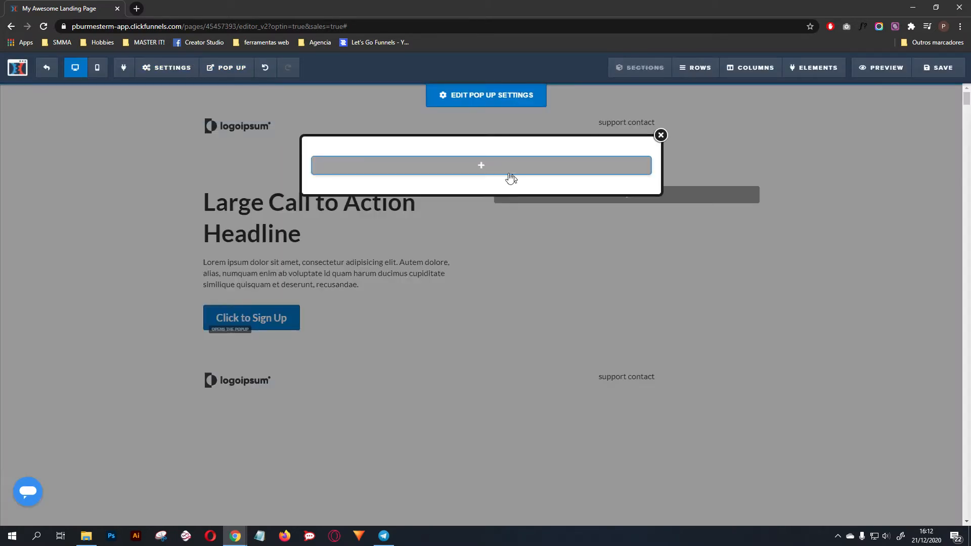
{"action": "left_click", "coordinate": [507, 169]}
{"action": "left_click", "coordinate": [792, 112]}
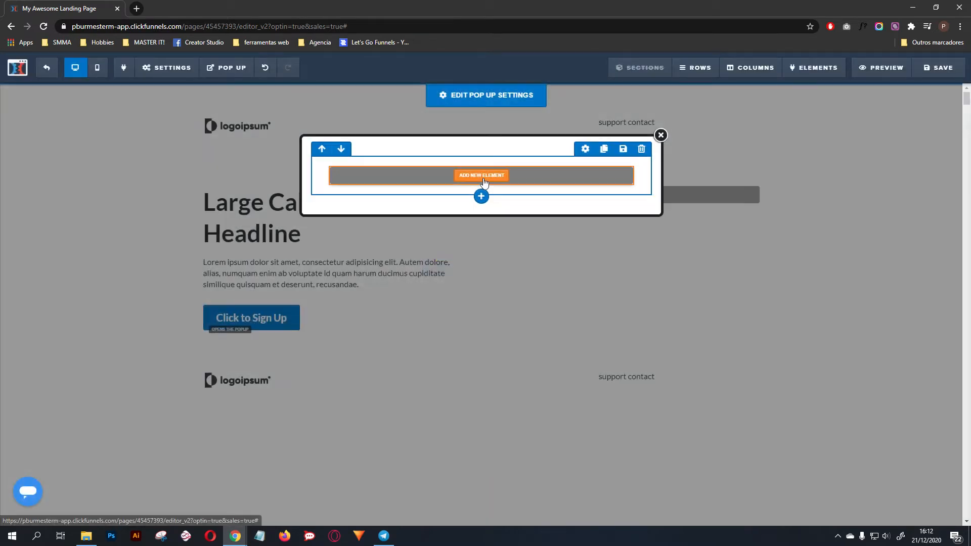
{"action": "left_click", "coordinate": [480, 174]}
{"action": "left_click", "coordinate": [778, 152]}
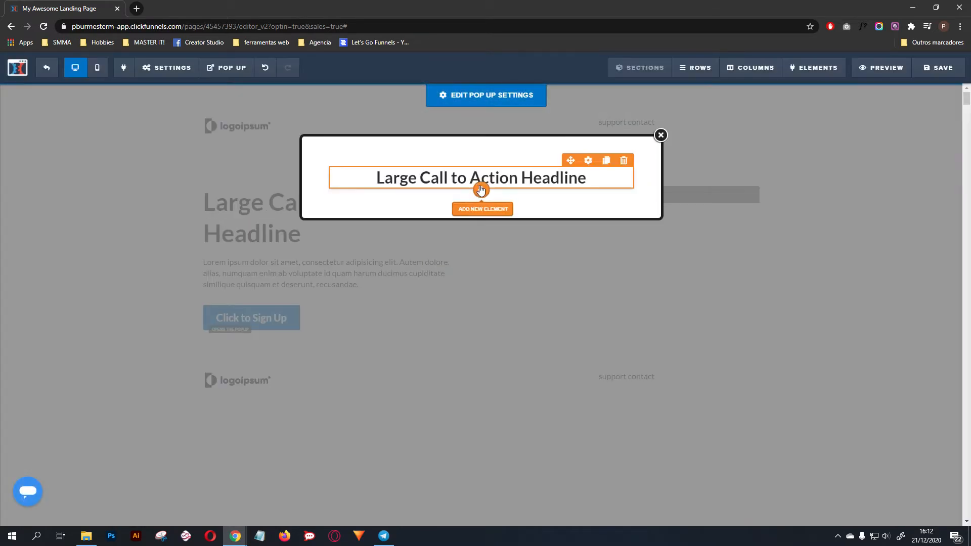
{"action": "left_click", "coordinate": [480, 200]}
{"action": "left_click", "coordinate": [781, 212]}
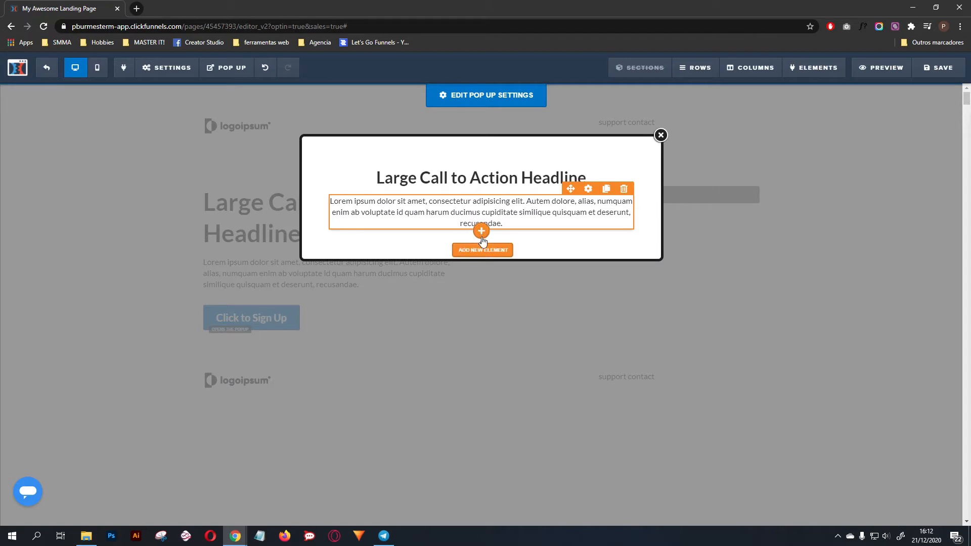
Add another one-column row below the pop-up's paragraph and place an input field in it
{"action": "left_click", "coordinate": [481, 239]}
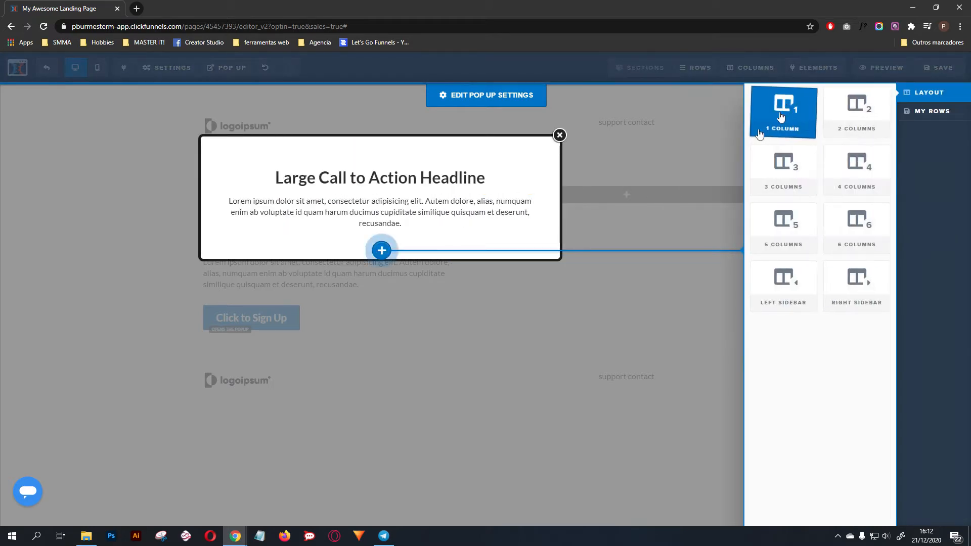
{"action": "left_click", "coordinate": [781, 117]}
{"action": "left_click", "coordinate": [480, 256]}
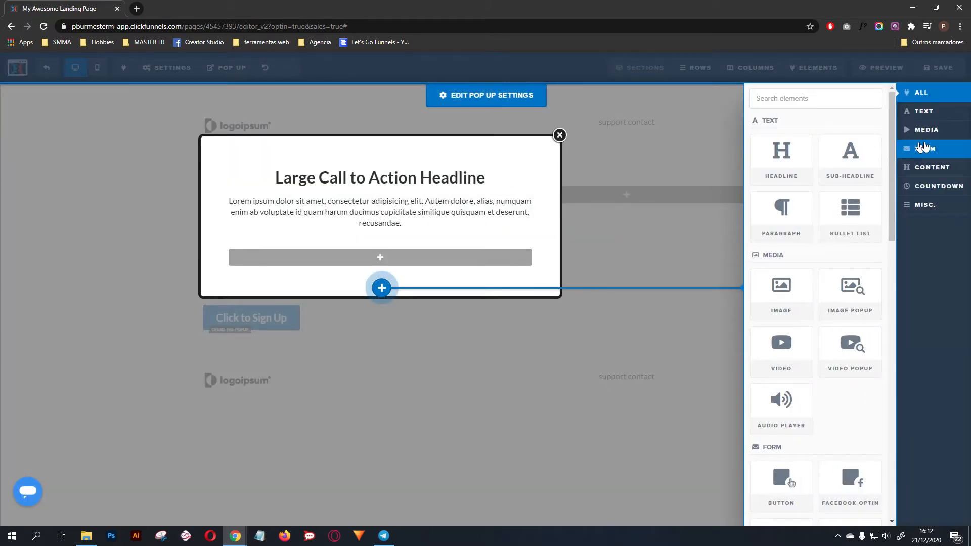
{"action": "left_click", "coordinate": [923, 147]}
{"action": "left_click", "coordinate": [788, 220]}
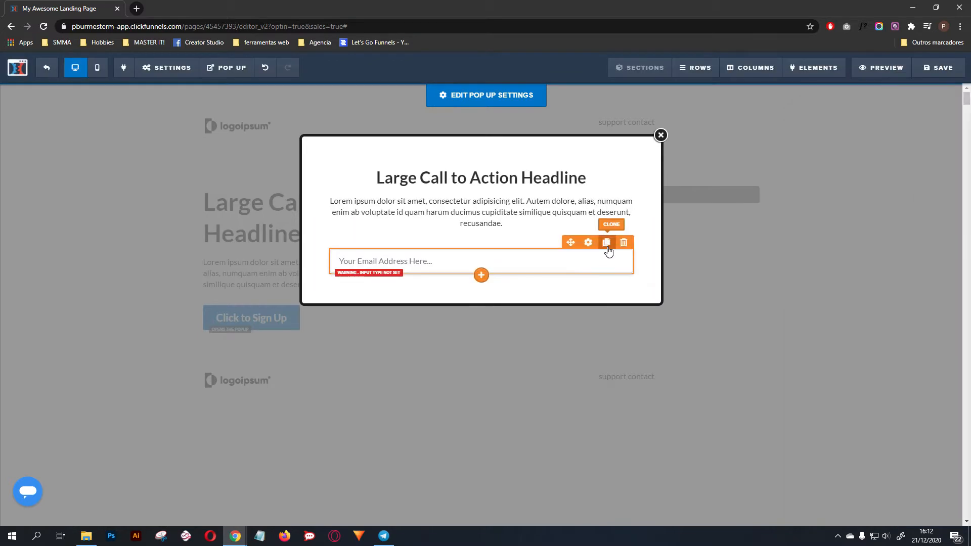
Clone the input field and give the lower copy a top margin of 10 and the input type Email Address
{"action": "left_click", "coordinate": [607, 243]}
{"action": "left_click", "coordinate": [588, 267]}
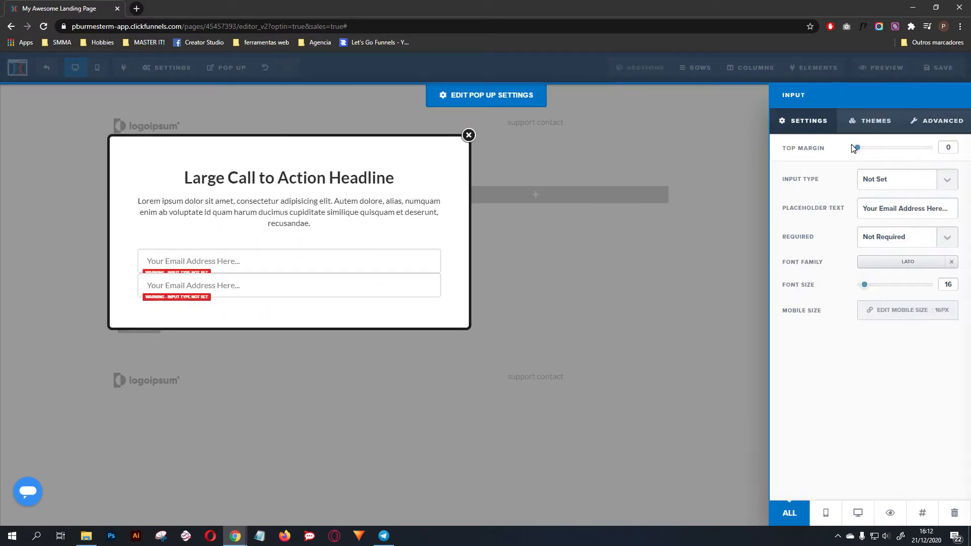
{"action": "left_click", "coordinate": [896, 180]}
{"action": "left_click", "coordinate": [883, 231]}
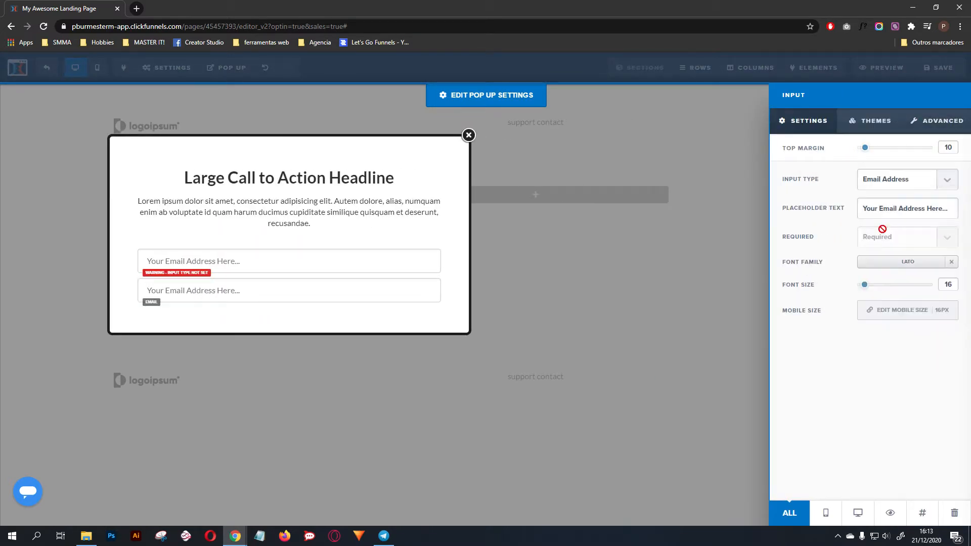
Configure the upper input field with type Full Name and placeholder text Name, and make it Required
{"action": "left_click", "coordinate": [344, 259]}
{"action": "left_click", "coordinate": [589, 245]}
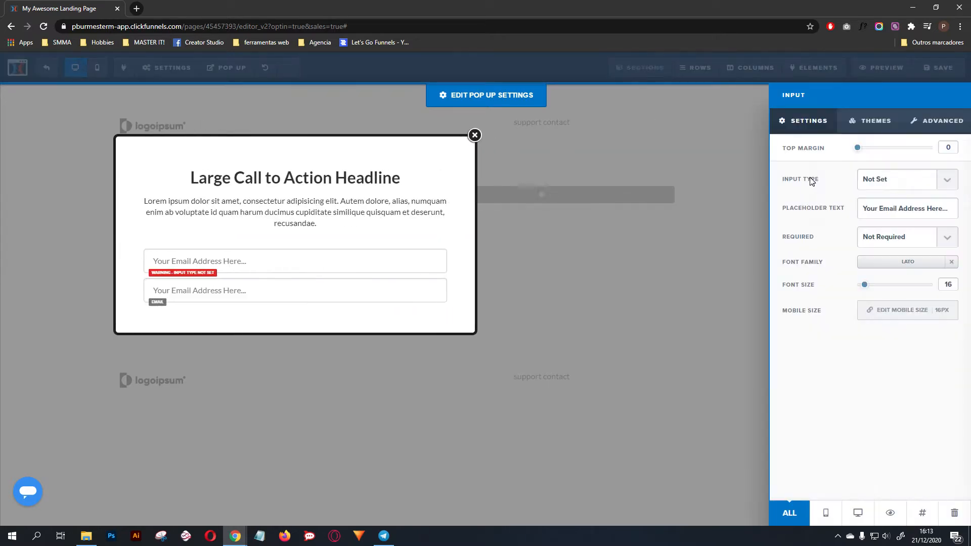
{"action": "left_click", "coordinate": [889, 181]}
{"action": "left_click", "coordinate": [878, 204]}
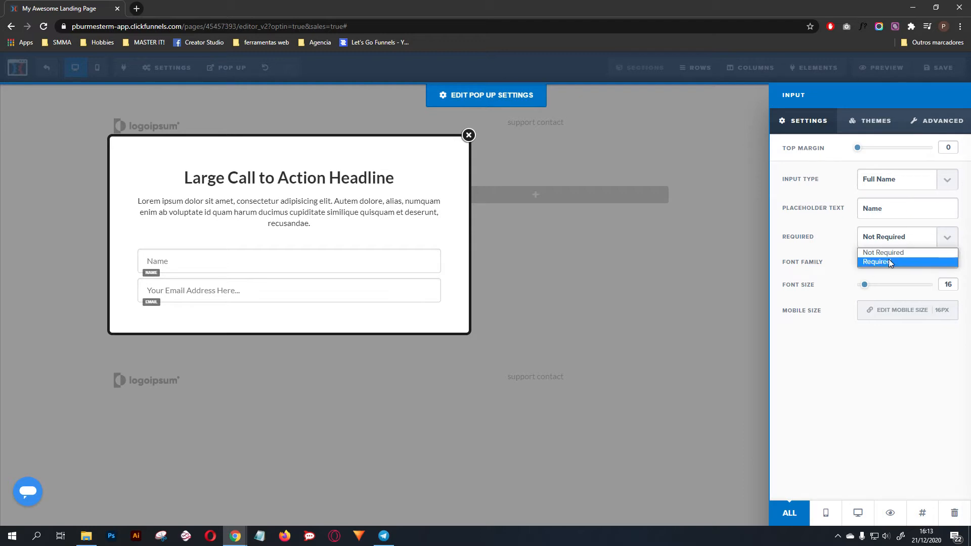
{"action": "left_click", "coordinate": [887, 262]}
{"action": "left_click", "coordinate": [266, 230]}
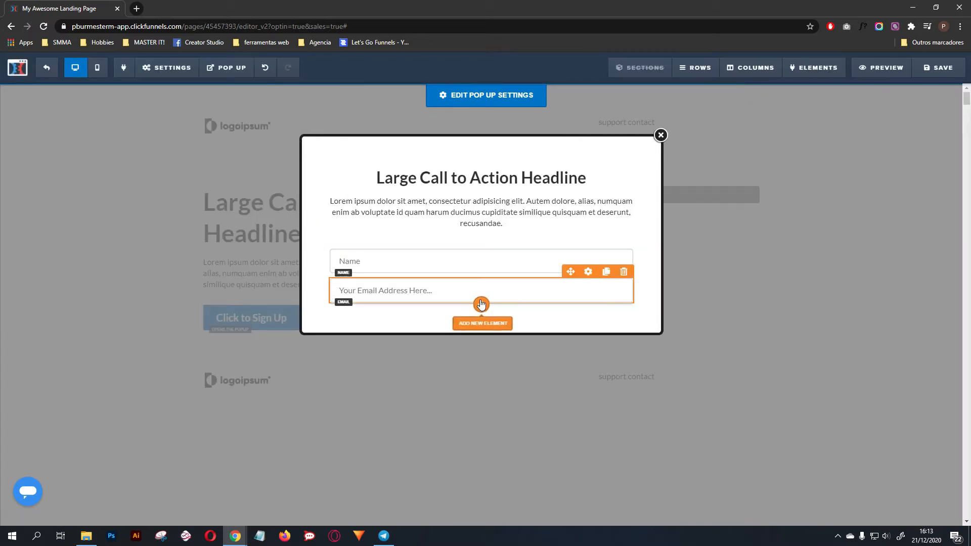
Add a button below the email field in the pop-up and set its action to Submit Order / Submit Form
{"action": "left_click", "coordinate": [481, 305]}
{"action": "left_click", "coordinate": [931, 167]}
{"action": "left_click", "coordinate": [925, 148]}
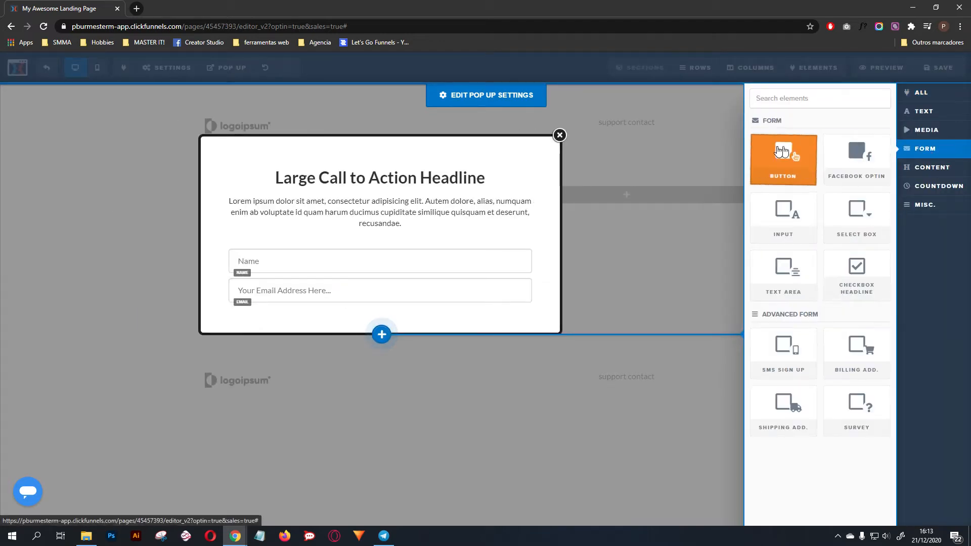
{"action": "left_click", "coordinate": [781, 150]}
{"action": "left_click", "coordinate": [588, 302]}
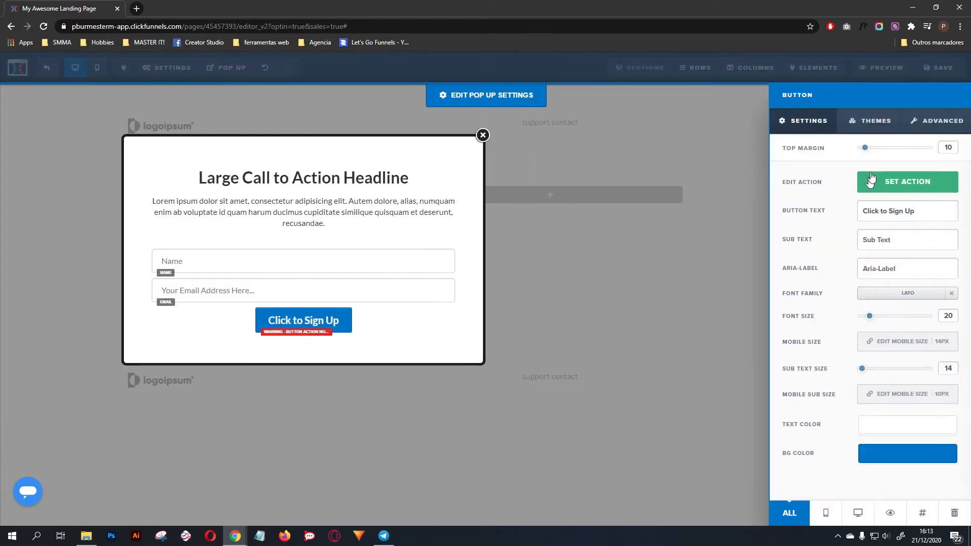
{"action": "left_click", "coordinate": [900, 180]}
{"action": "left_click", "coordinate": [866, 121]}
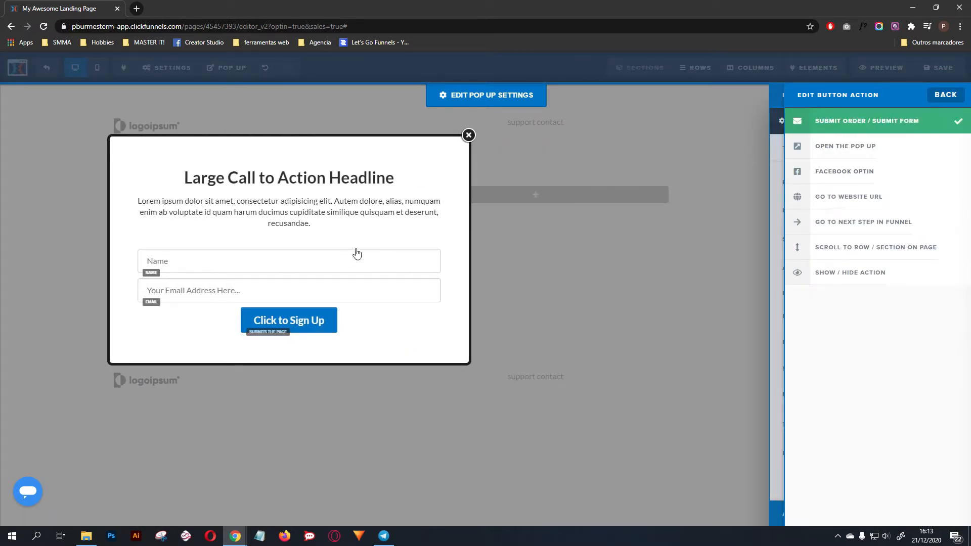
{"action": "left_click", "coordinate": [766, 253]}
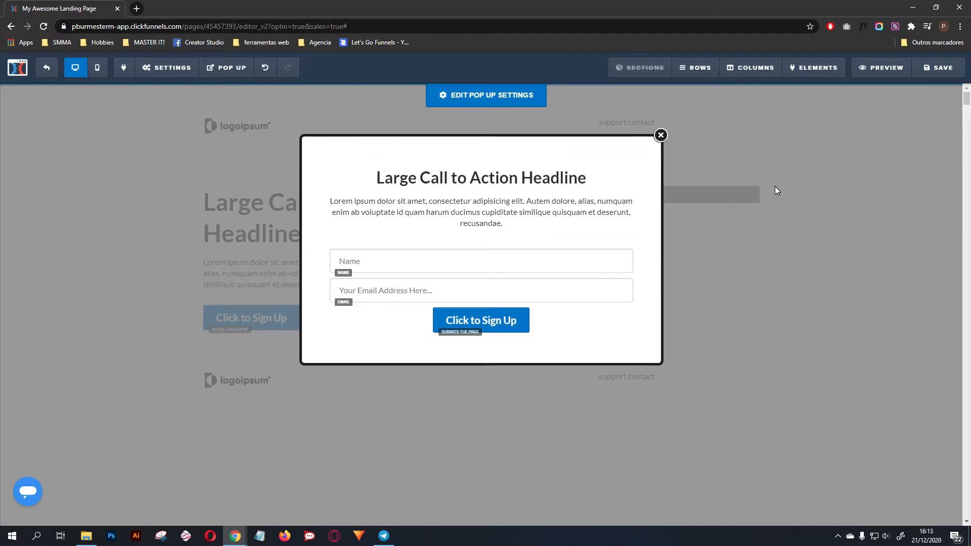
Close the pop-up, then save the page with the SEO title ok
{"action": "left_click", "coordinate": [834, 150]}
{"action": "left_click", "coordinate": [938, 69]}
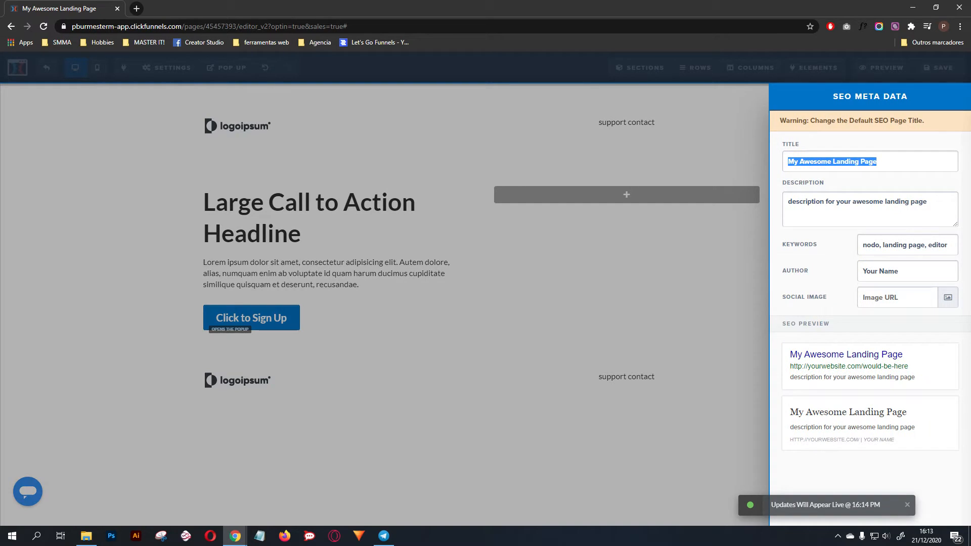
{"action": "type", "text": "ok"}
{"action": "left_click", "coordinate": [681, 207]}
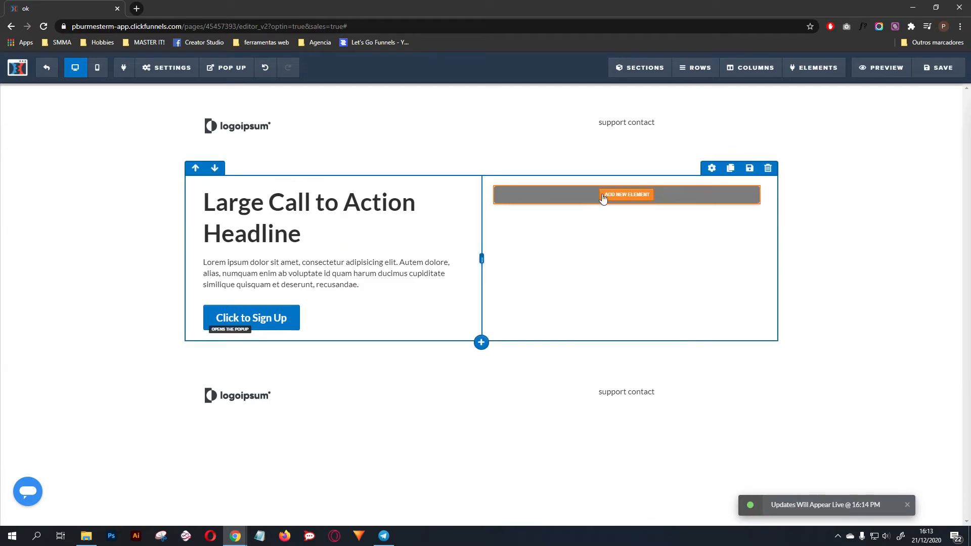
Place an image element in the empty right column beside the headline
{"action": "left_click", "coordinate": [633, 197]}
{"action": "left_click", "coordinate": [796, 288]}
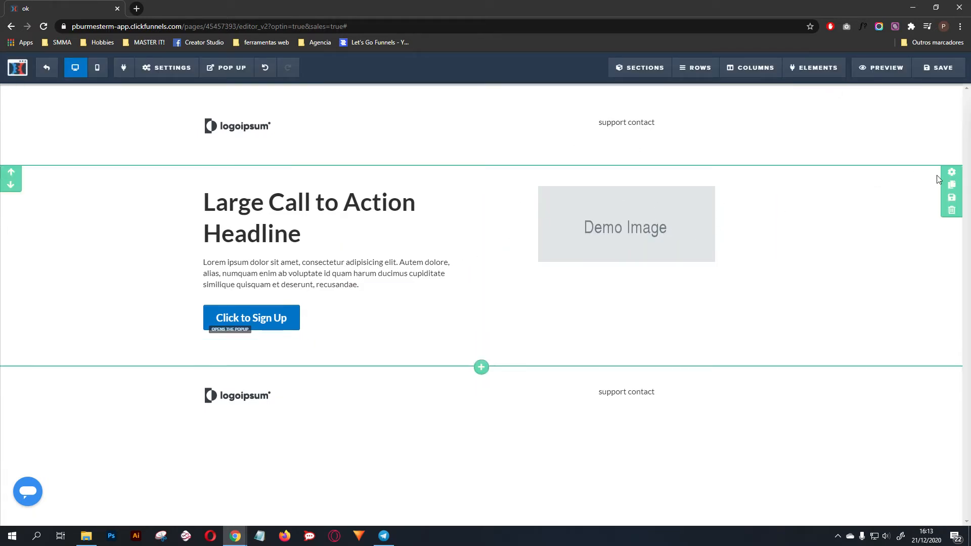
{"action": "left_click", "coordinate": [950, 173]}
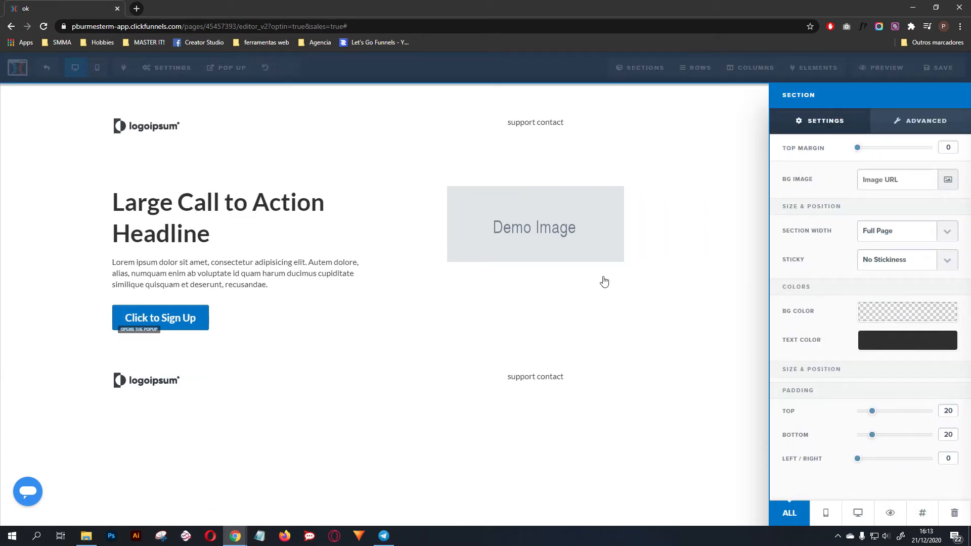
{"action": "left_click", "coordinate": [658, 203]}
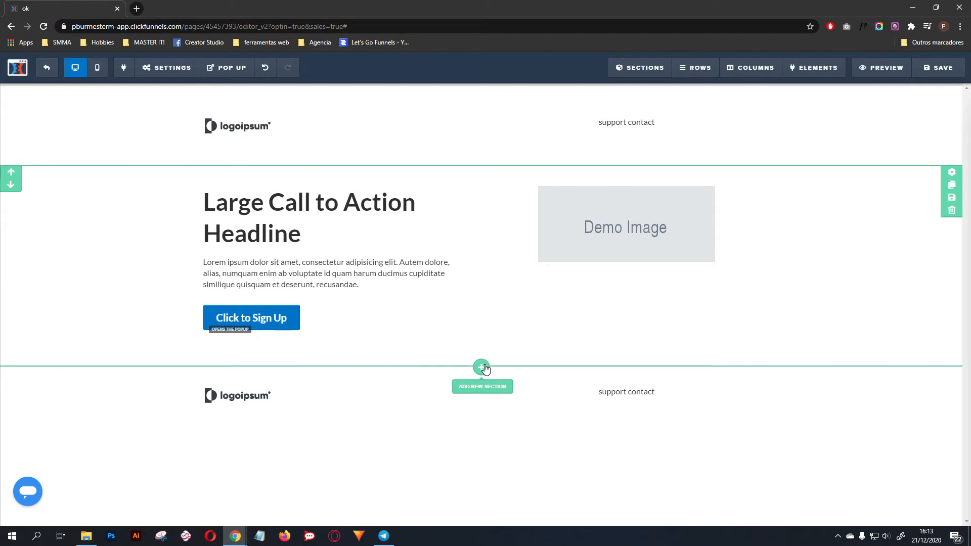
Add a new section below the hero section and insert a four-column row in it
{"action": "left_click", "coordinate": [485, 369]}
{"action": "left_click", "coordinate": [776, 115]}
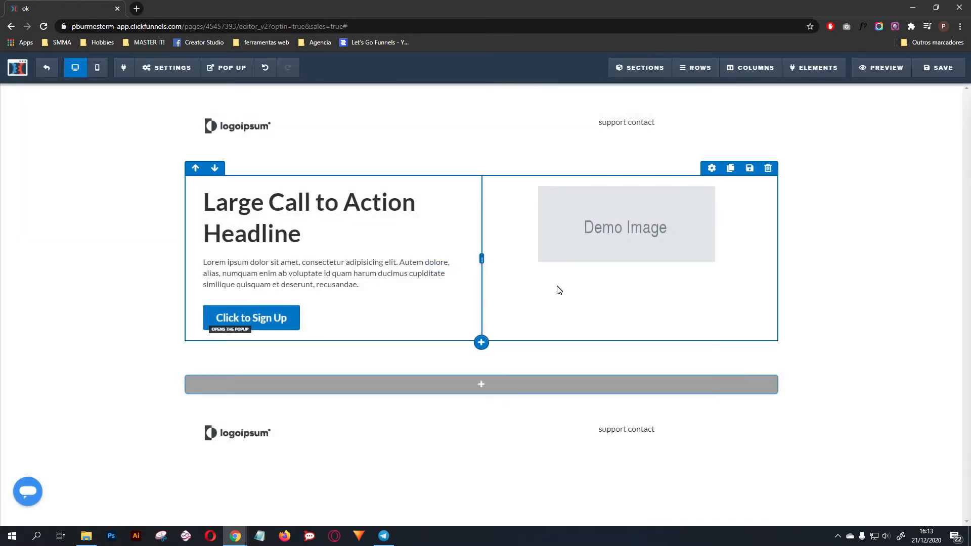
{"action": "left_click", "coordinate": [470, 374]}
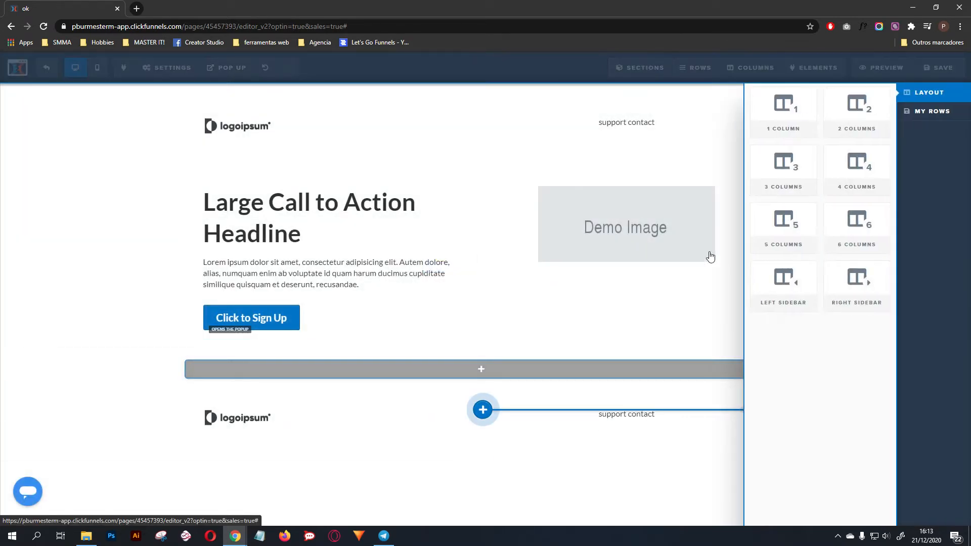
{"action": "left_click", "coordinate": [872, 180]}
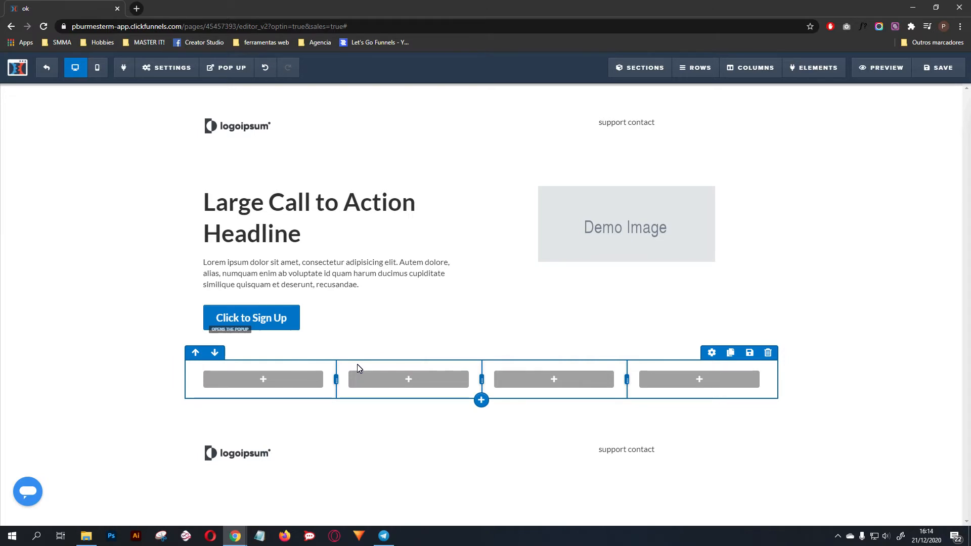
Place an image element in the first column of the new row and a copy of the footer logo in the second
{"action": "left_click", "coordinate": [263, 379]}
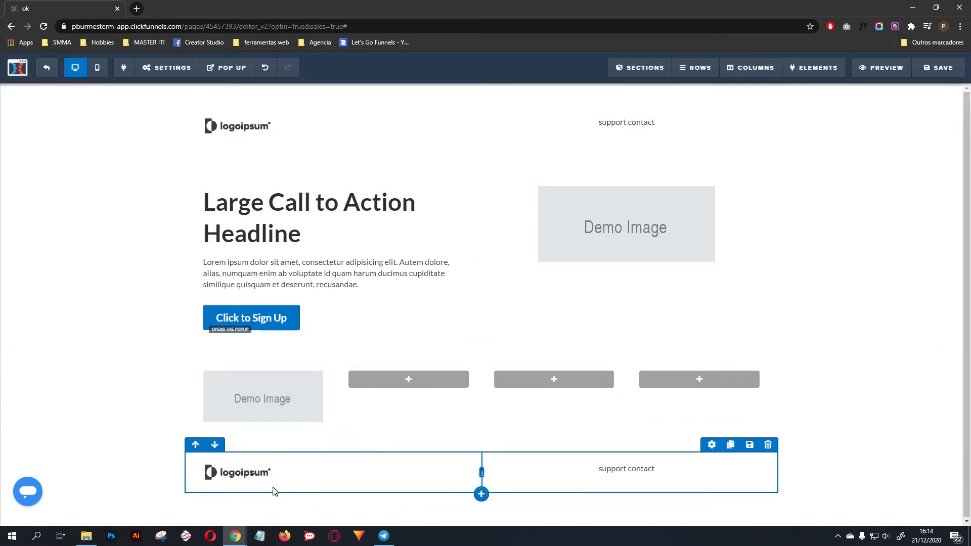
{"action": "left_click_drag", "start_coordinate": [418, 457], "coordinate": [386, 388]}
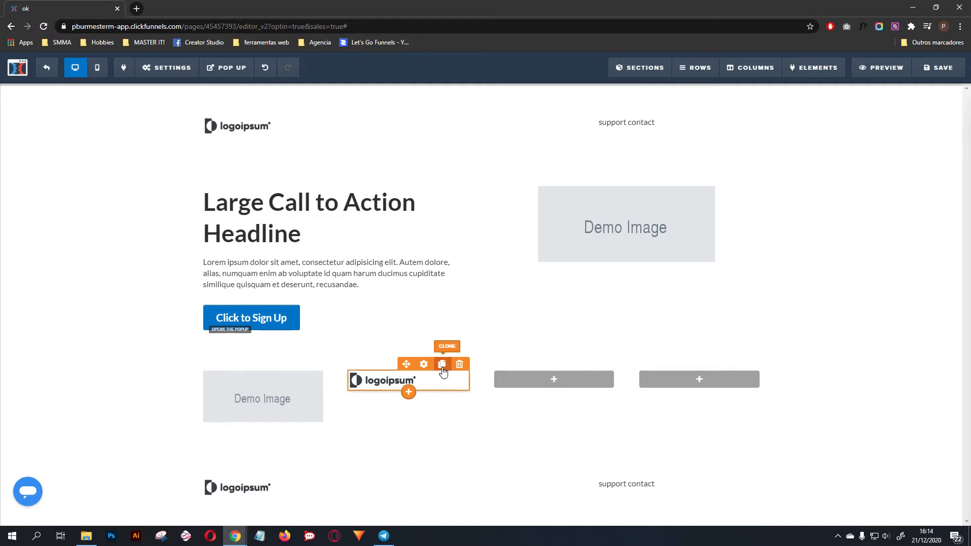
Add a headline to the third column, then clone it into the fourth and second columns
{"action": "left_click", "coordinate": [547, 382]}
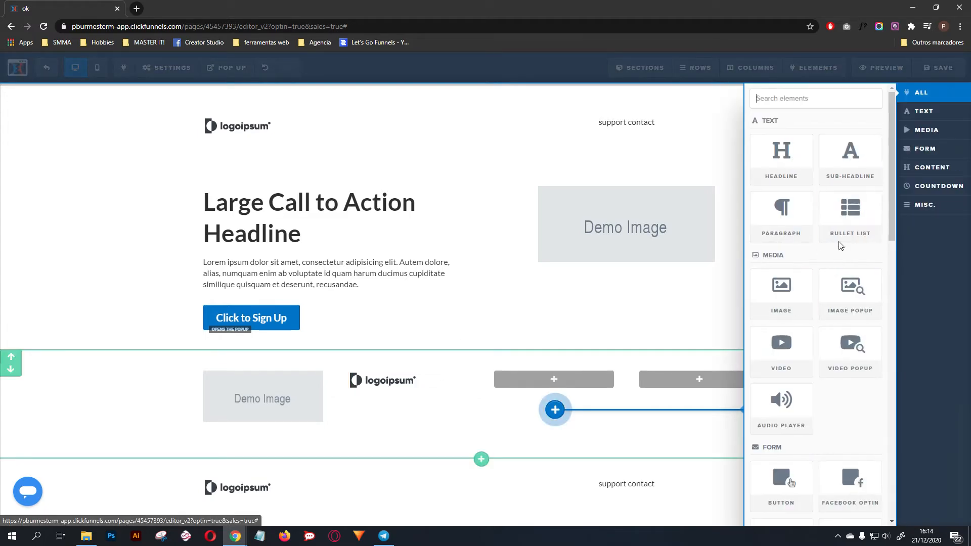
{"action": "left_click", "coordinate": [797, 173]}
{"action": "left_click", "coordinate": [586, 360]}
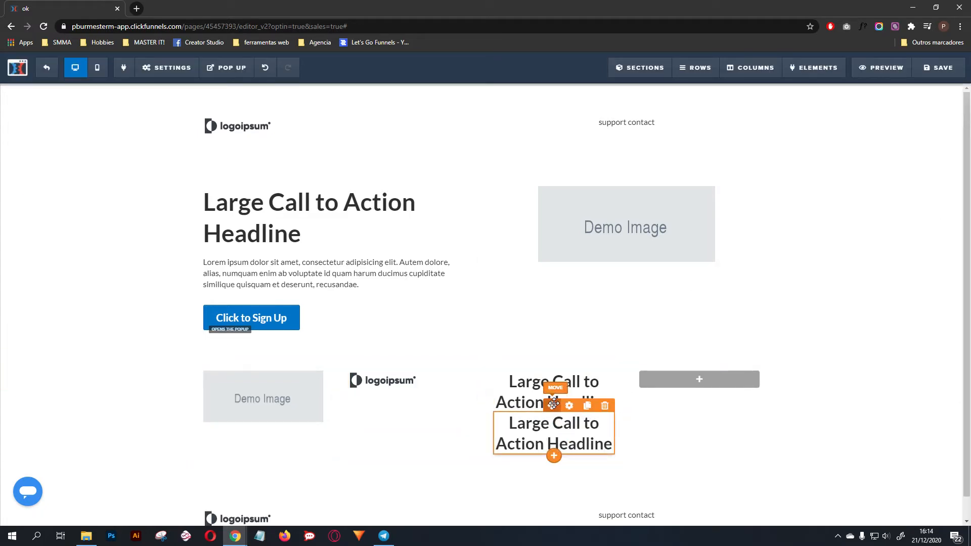
{"action": "left_click_drag", "start_coordinate": [553, 403], "coordinate": [718, 386]}
{"action": "left_click", "coordinate": [587, 363]}
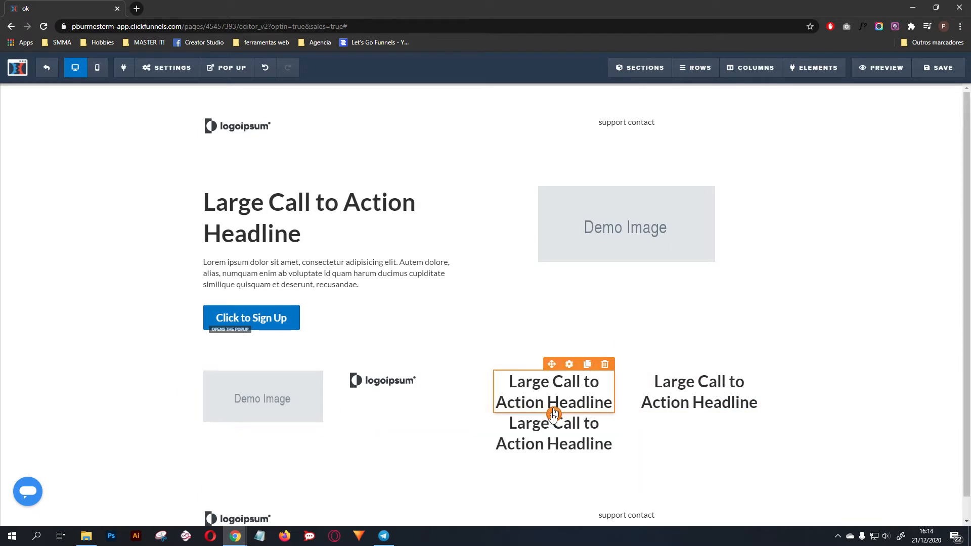
{"action": "left_click_drag", "start_coordinate": [553, 435], "coordinate": [387, 407]}
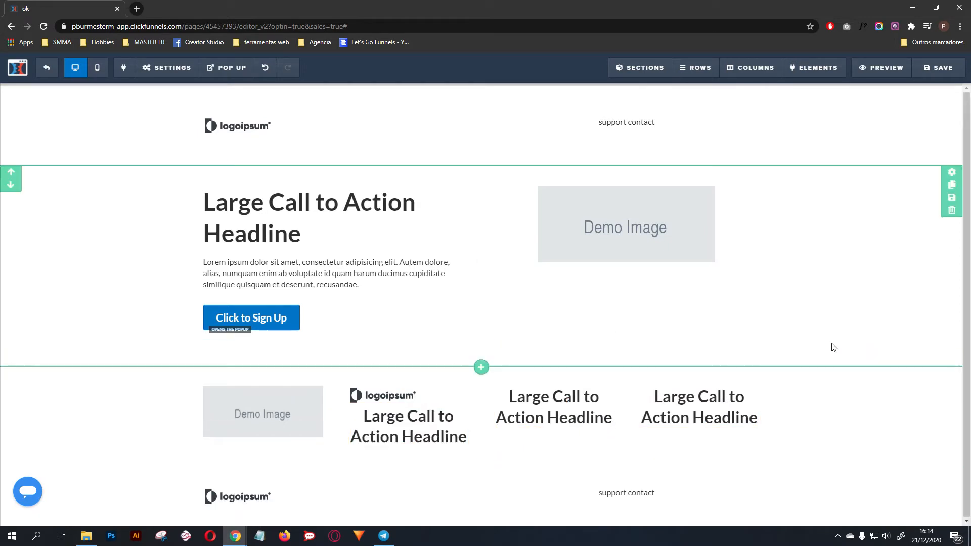
Delete the logo above the headline in the second column of the four-column row
{"action": "left_click", "coordinate": [459, 369]}
{"action": "left_click", "coordinate": [539, 83]}
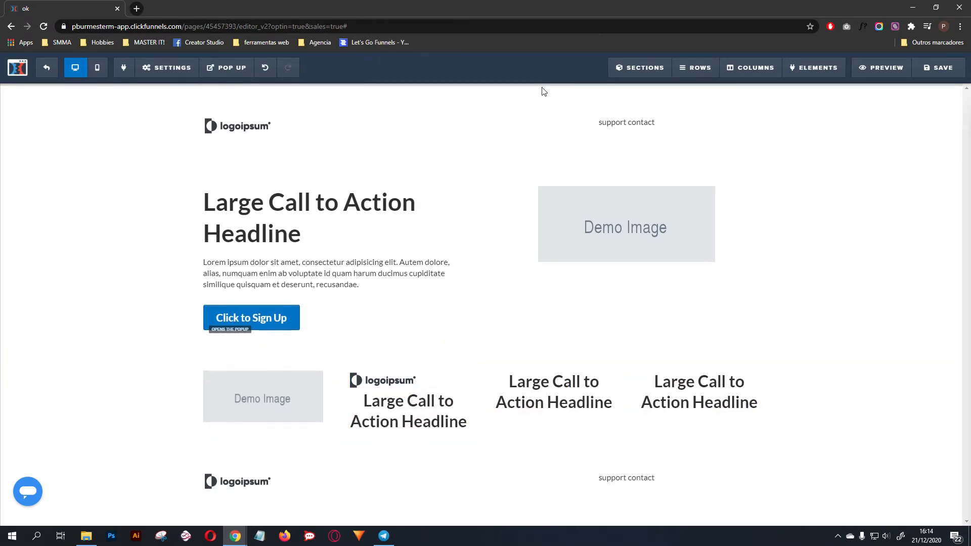
{"action": "left_click", "coordinate": [459, 364]}
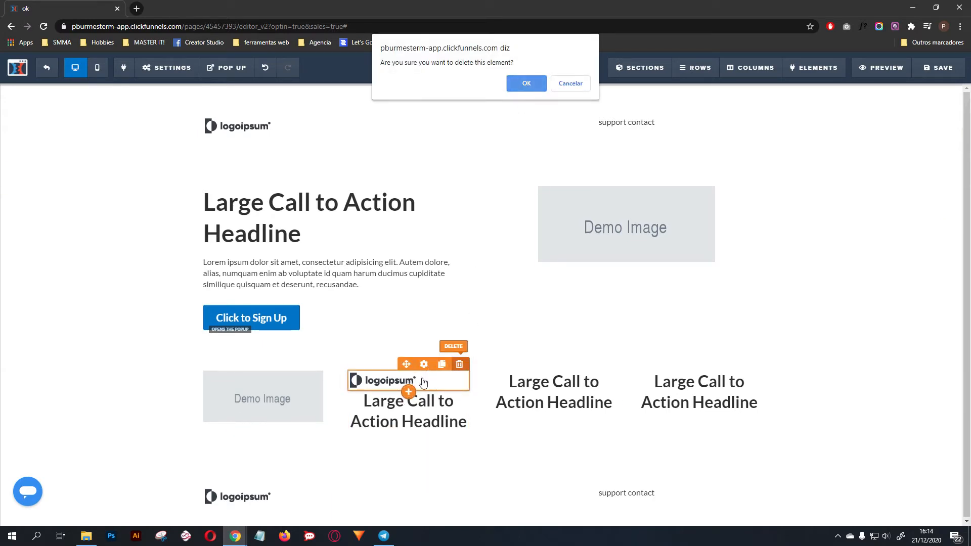
{"action": "left_click", "coordinate": [525, 84]}
Clone the second column's headline into the first column and delete the image placed there
{"action": "left_click", "coordinate": [440, 365]}
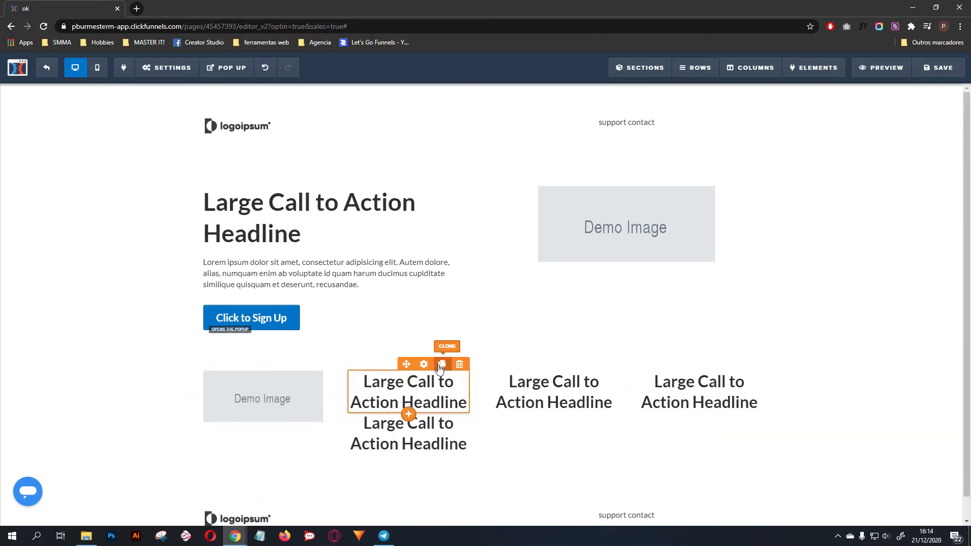
{"action": "left_click_drag", "start_coordinate": [363, 377], "coordinate": [282, 464]}
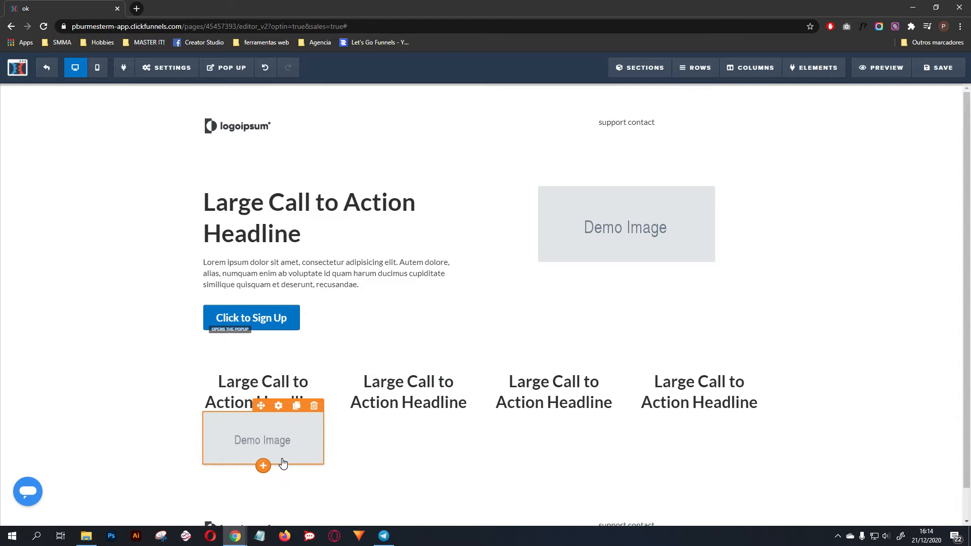
{"action": "left_click", "coordinate": [314, 409]}
{"action": "left_click", "coordinate": [526, 83]}
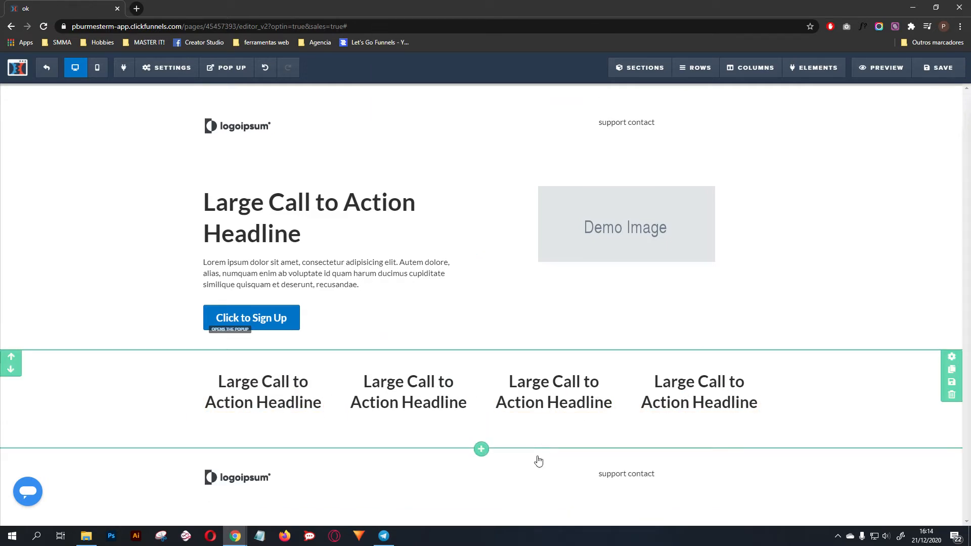
Add a full-width section below the four headlines and insert a one-column row in it
{"action": "left_click", "coordinate": [481, 449]}
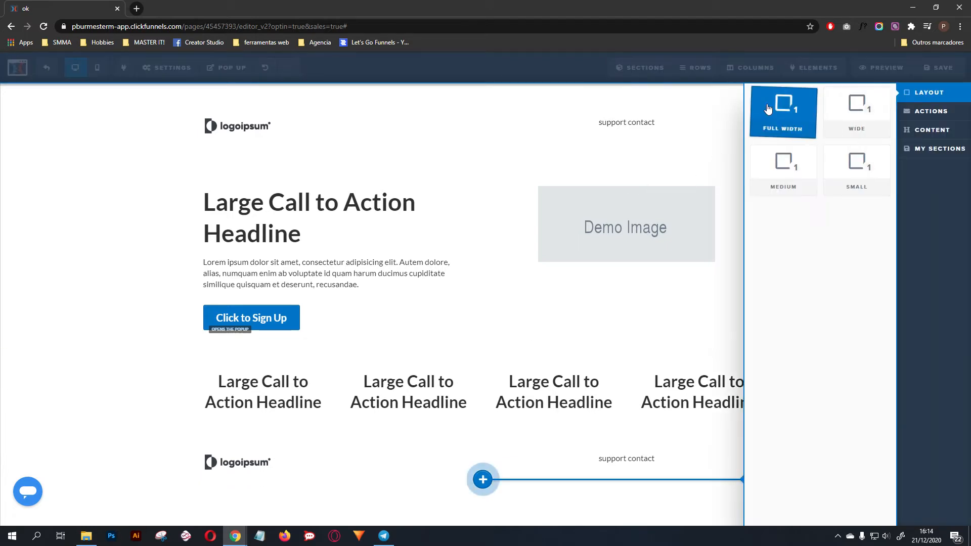
{"action": "left_click", "coordinate": [768, 109]}
{"action": "scroll", "coordinate": [568, 371], "scroll_direction": "down", "scroll_amount": 1}
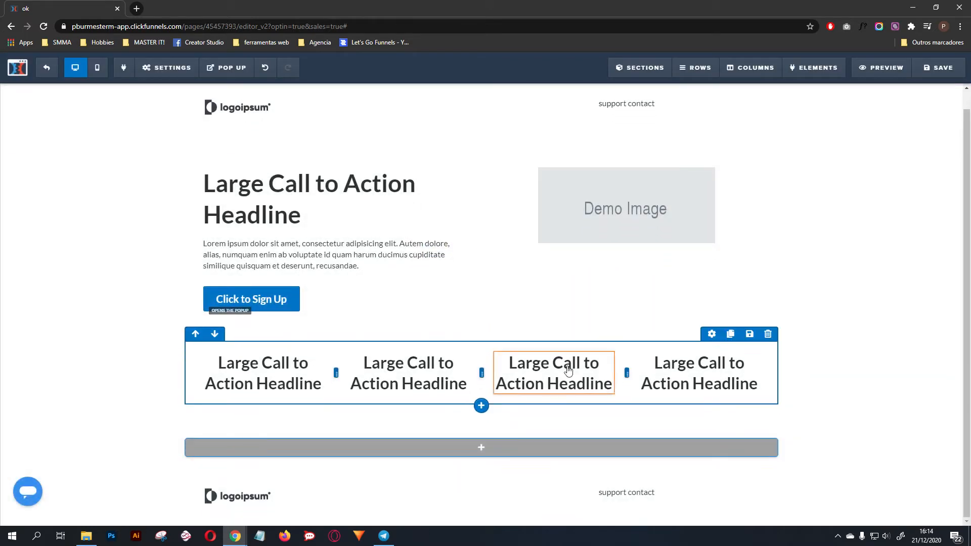
{"action": "left_click", "coordinate": [484, 445]}
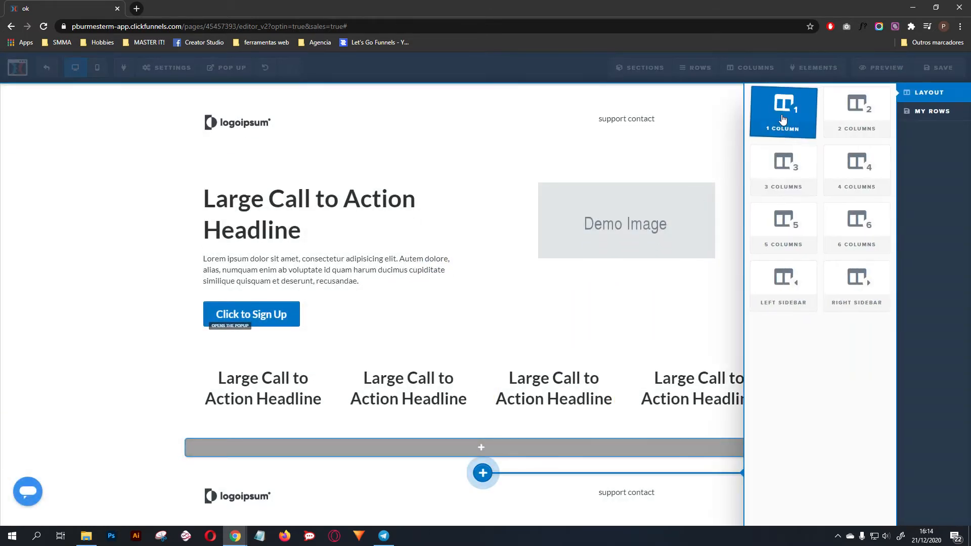
{"action": "left_click", "coordinate": [783, 119]}
Add a headline to the new one-column row and set its font size to 48
{"action": "scroll", "coordinate": [556, 379], "scroll_direction": "down", "scroll_amount": 1}
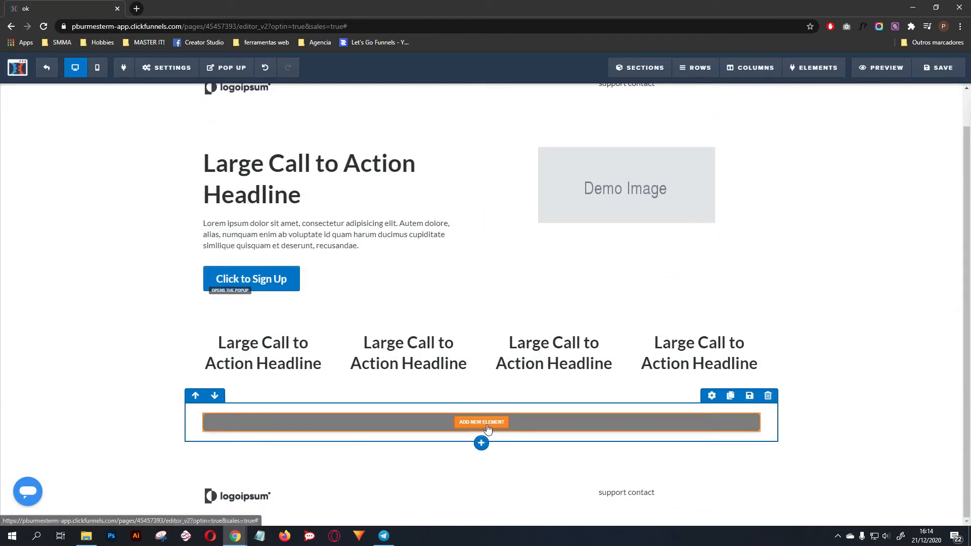
{"action": "left_click", "coordinate": [485, 424]}
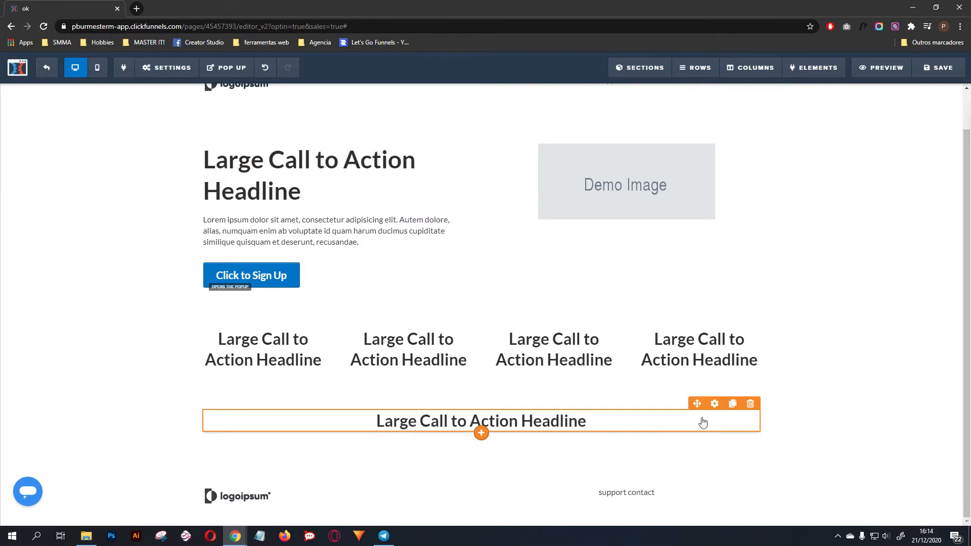
{"action": "left_click", "coordinate": [714, 403]}
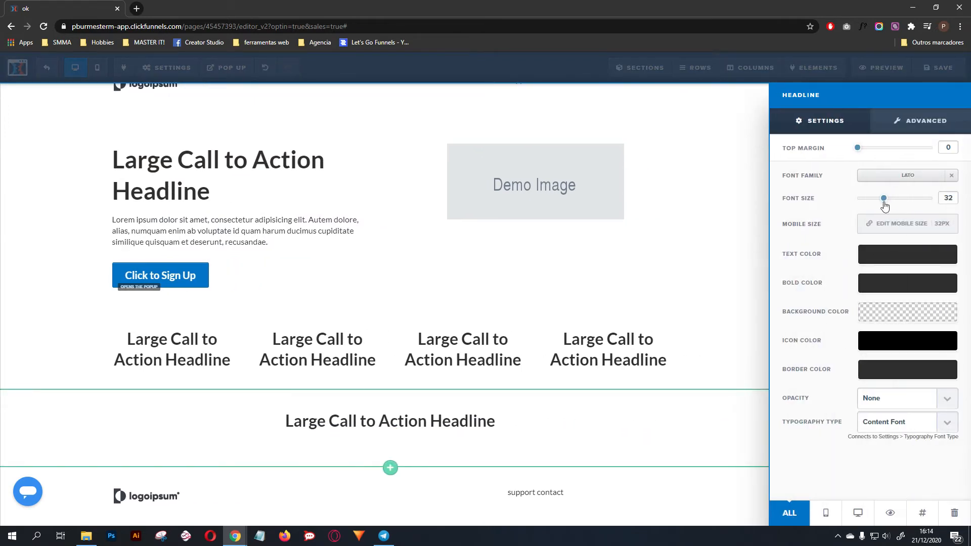
{"action": "mouse_move", "coordinate": [884, 206]}
{"action": "left_mouse_down"}
{"action": "mouse_move", "coordinate": [917, 198]}
{"action": "mouse_move", "coordinate": [903, 201]}
{"action": "left_mouse_up"}
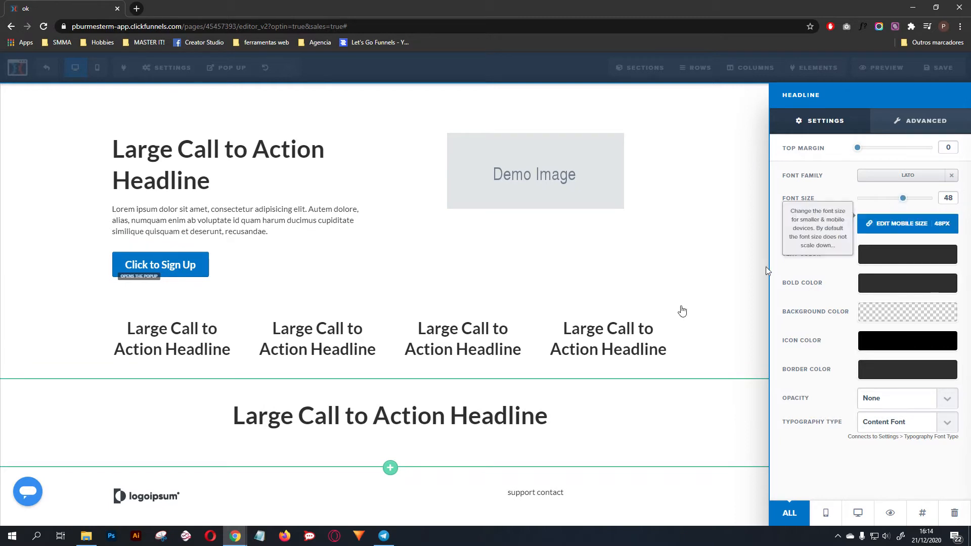
{"action": "left_click", "coordinate": [385, 321]}
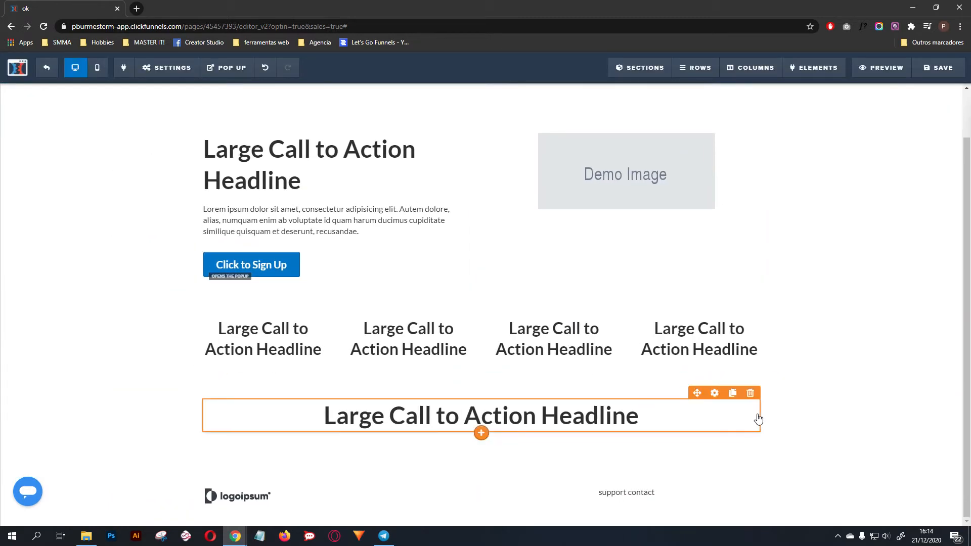
Add a paragraph below the enlarged headline and insert a one-column row beneath it
{"action": "left_click", "coordinate": [482, 433]}
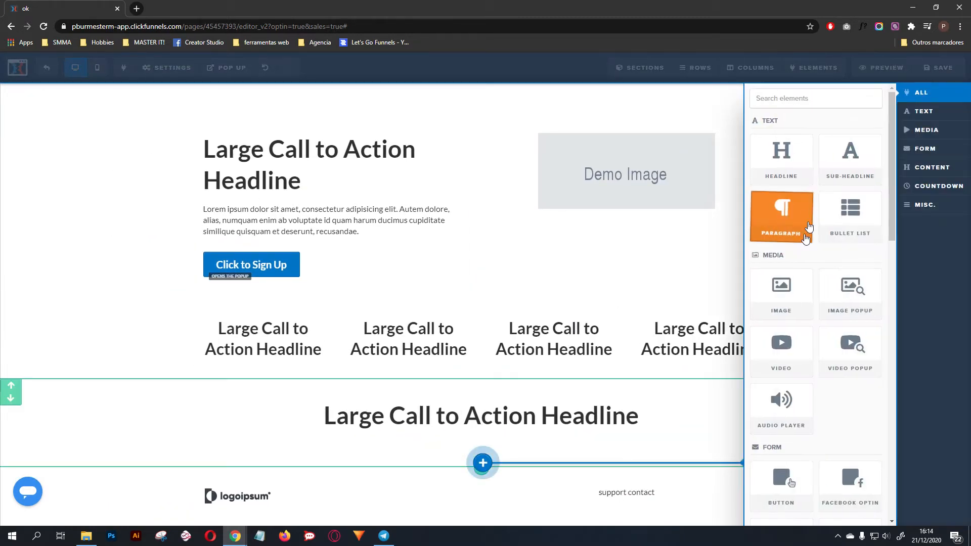
{"action": "left_click", "coordinate": [790, 214]}
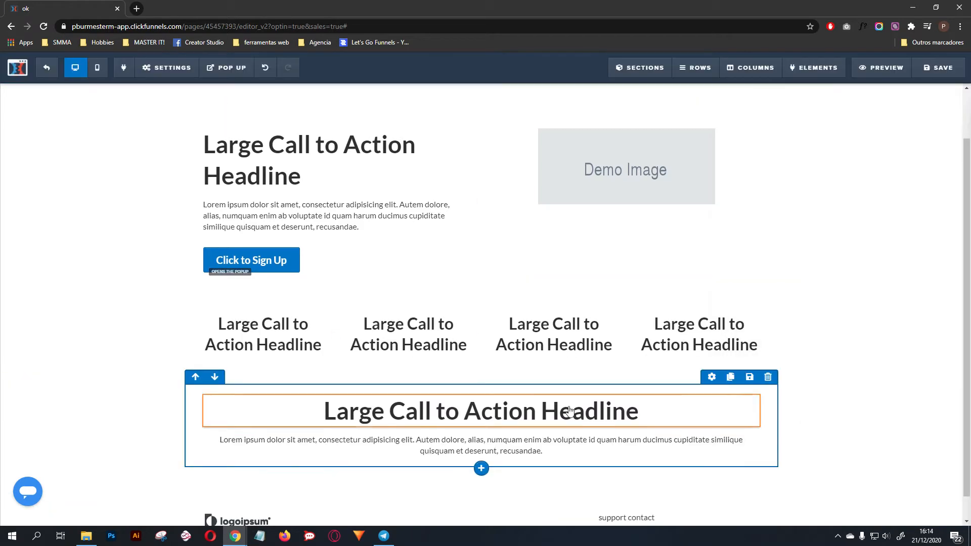
{"action": "left_click", "coordinate": [481, 468]}
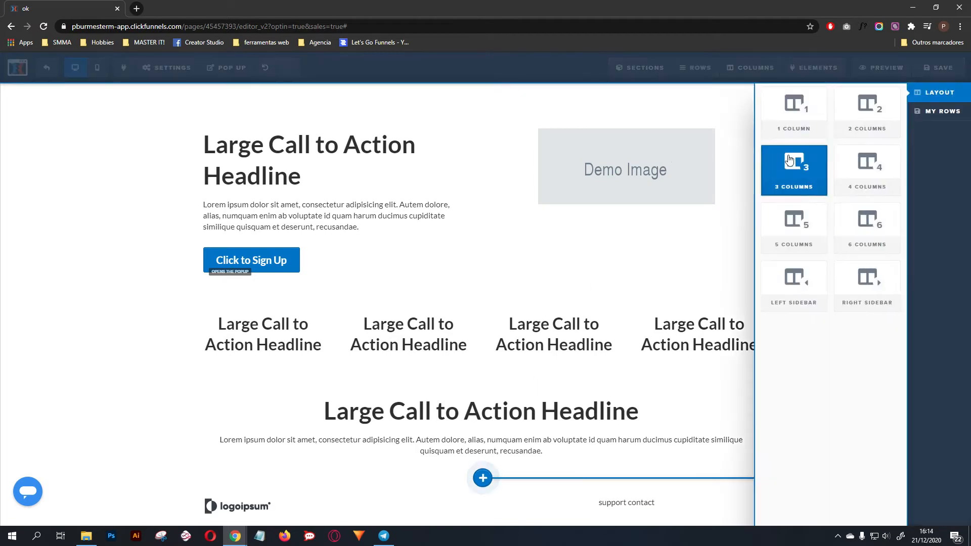
{"action": "left_click", "coordinate": [789, 125]}
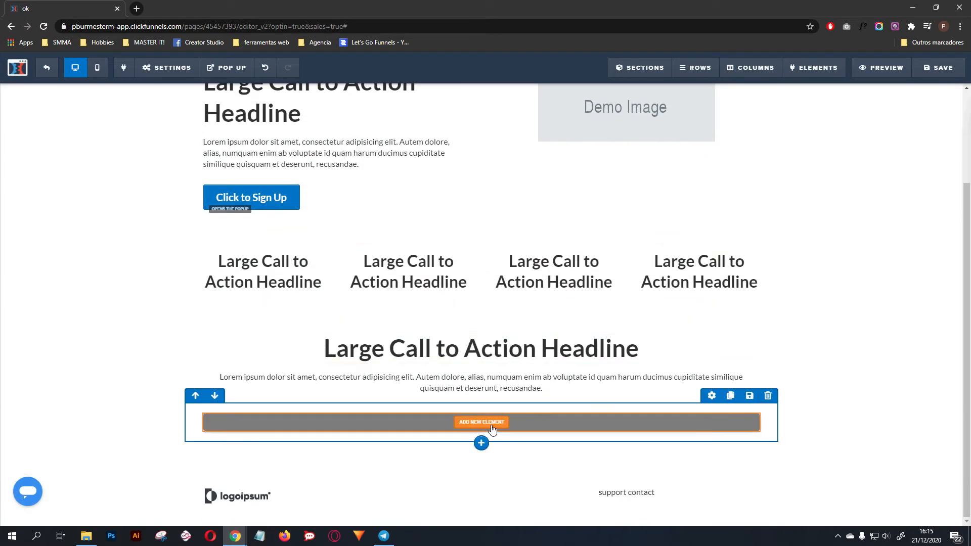
Add a bullet list to the empty row under the paragraph and center its text
{"action": "left_click", "coordinate": [480, 423]}
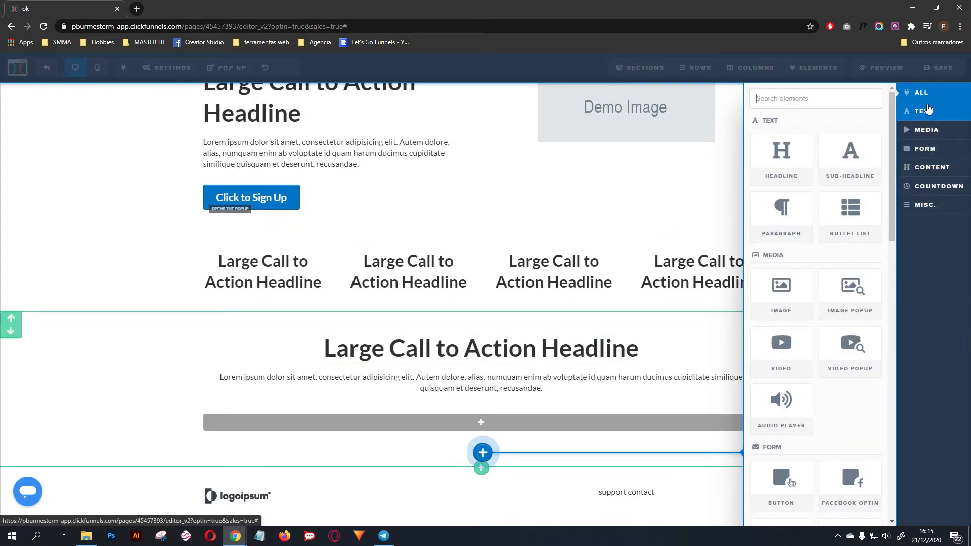
{"action": "left_click", "coordinate": [926, 111]}
{"action": "left_click", "coordinate": [866, 212]}
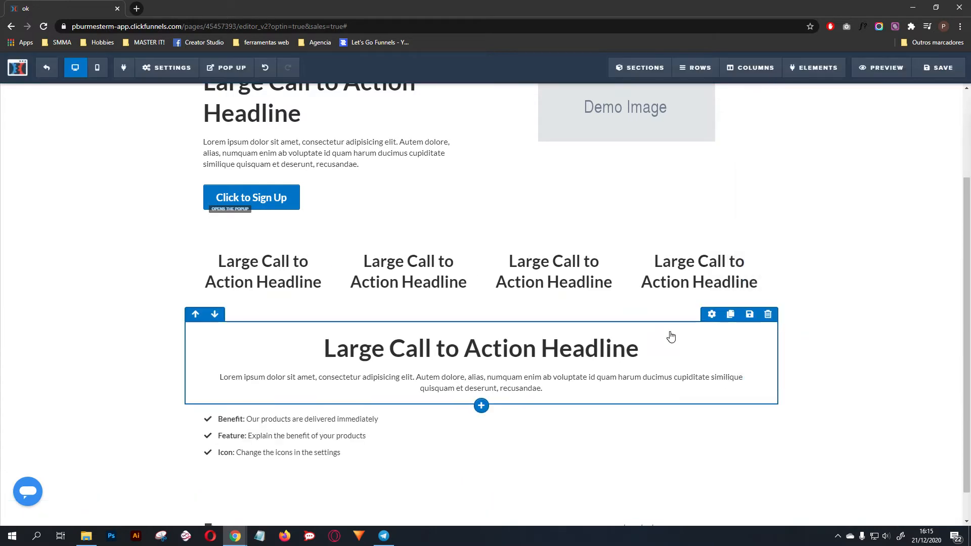
{"action": "left_click", "coordinate": [551, 394]}
{"action": "left_click", "coordinate": [297, 386]}
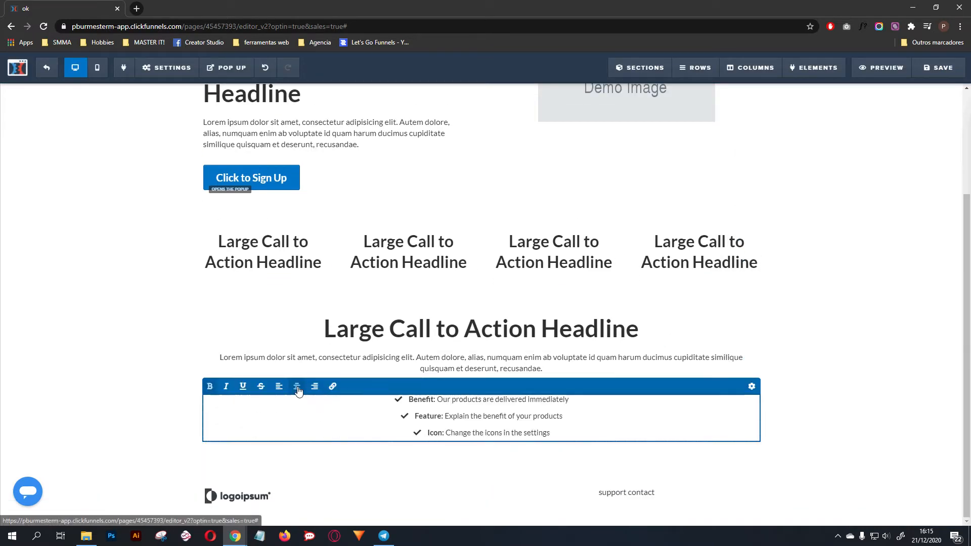
{"action": "left_click", "coordinate": [147, 390]}
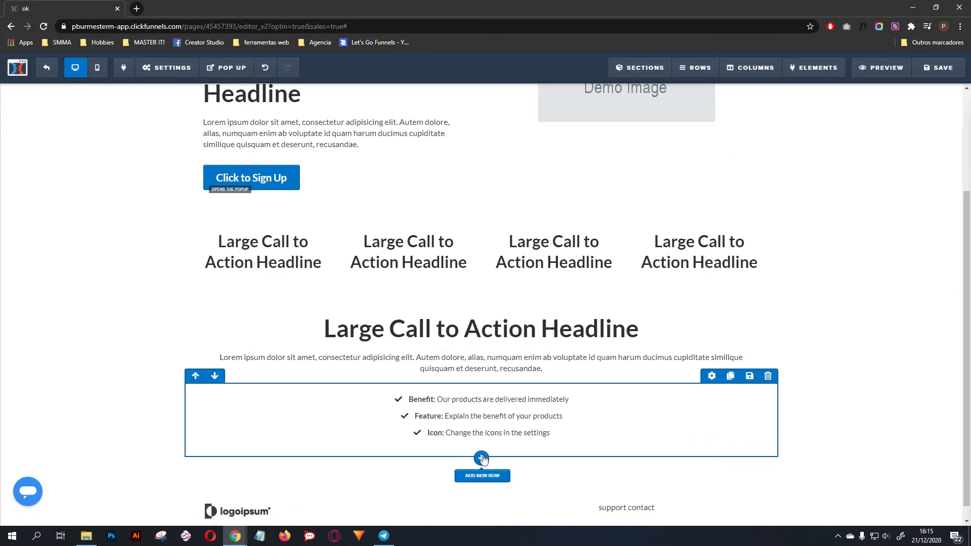
Insert another one-column row below the bullet list and place a video element in it
{"action": "left_click", "coordinate": [480, 459]}
{"action": "left_click", "coordinate": [787, 124]}
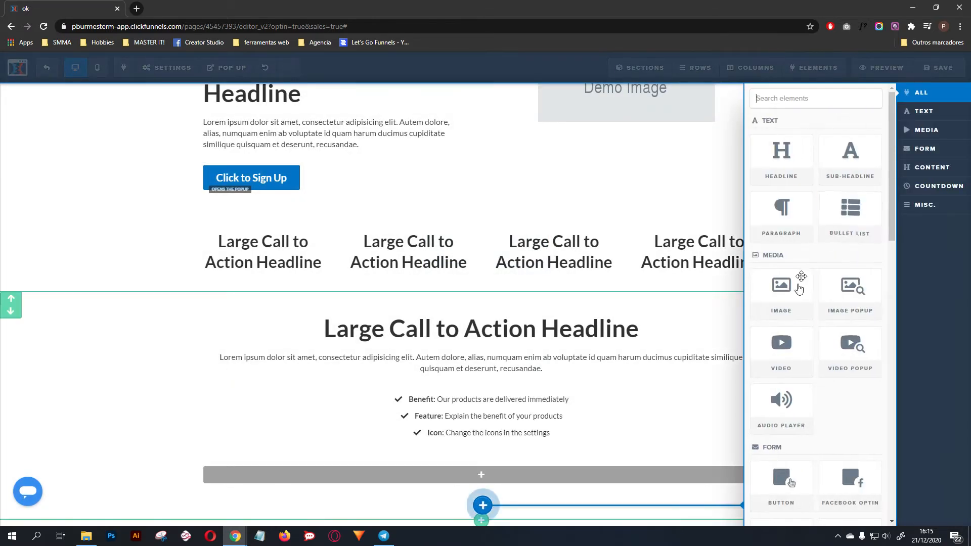
{"action": "left_click", "coordinate": [789, 337]}
Clone the logo and support contact footer section twice
{"action": "scroll", "coordinate": [599, 354], "scroll_direction": "down", "scroll_amount": 7}
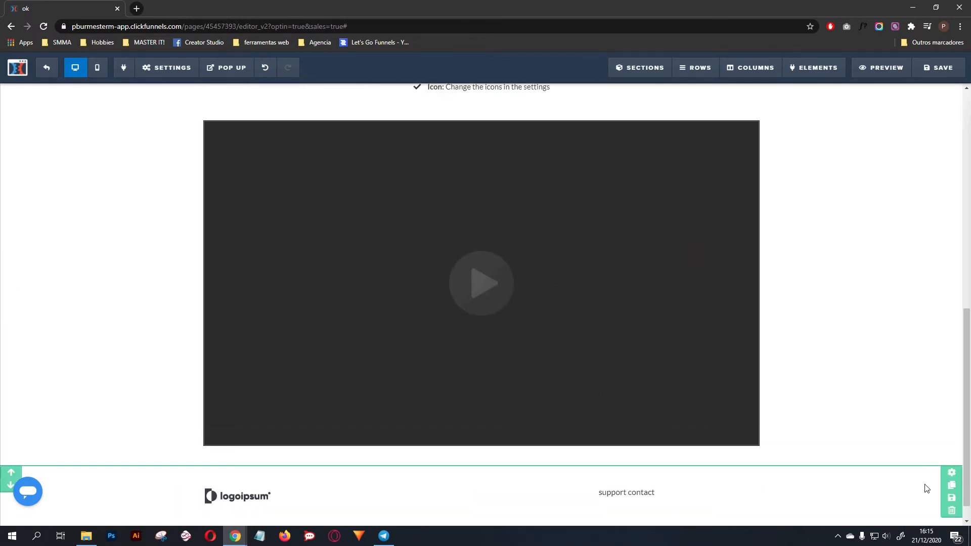
{"action": "left_click", "coordinate": [951, 485]}
{"action": "left_click", "coordinate": [951, 407]}
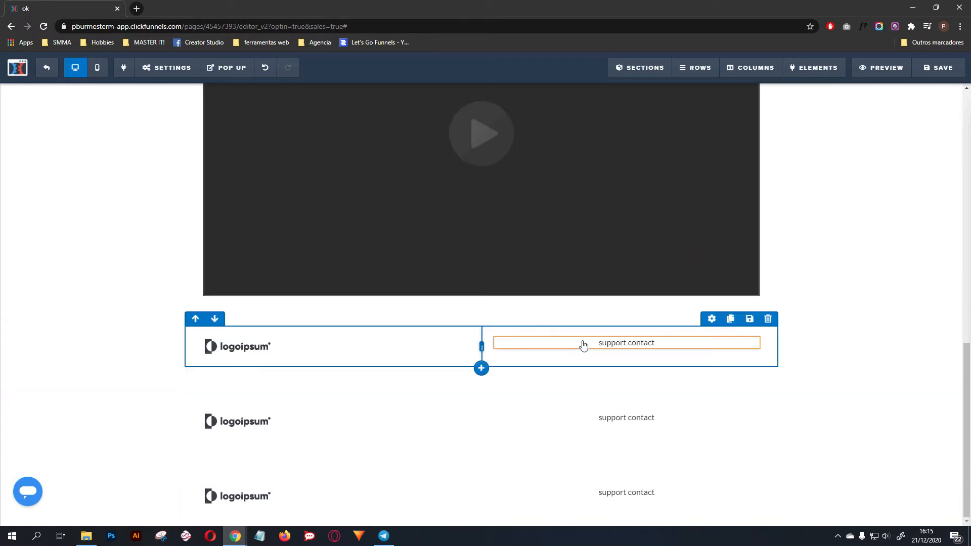
{"action": "scroll", "coordinate": [809, 354], "scroll_direction": "up", "scroll_amount": 4}
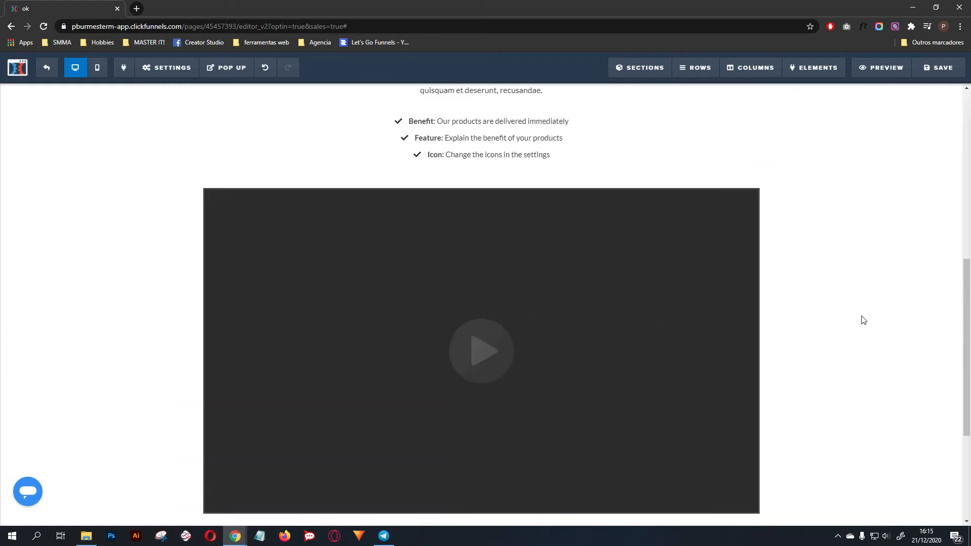
{"action": "scroll", "coordinate": [849, 317], "scroll_direction": "down", "scroll_amount": 1}
{"action": "scroll", "coordinate": [841, 317], "scroll_direction": "up", "scroll_amount": 3}
{"action": "scroll", "coordinate": [802, 305], "scroll_direction": "down", "scroll_amount": 2}
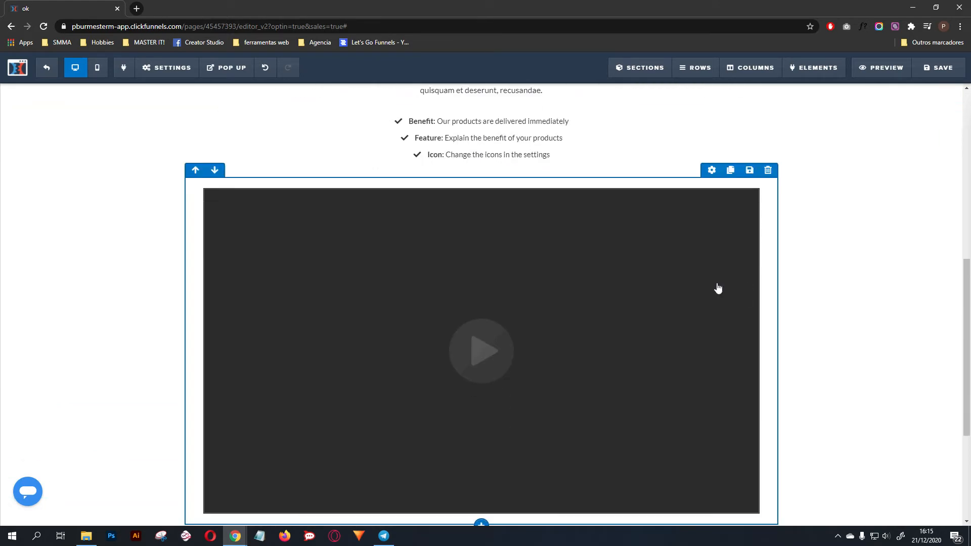
Insert a one-column row below the video and place a button element in it
{"action": "scroll", "coordinate": [627, 306], "scroll_direction": "down", "scroll_amount": 1}
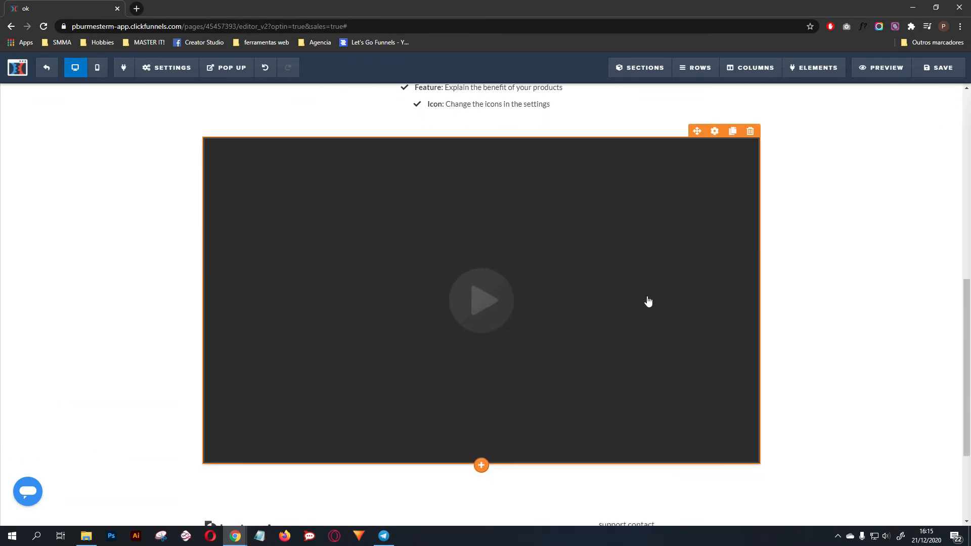
{"action": "left_click", "coordinate": [482, 475]}
{"action": "left_click", "coordinate": [791, 111]}
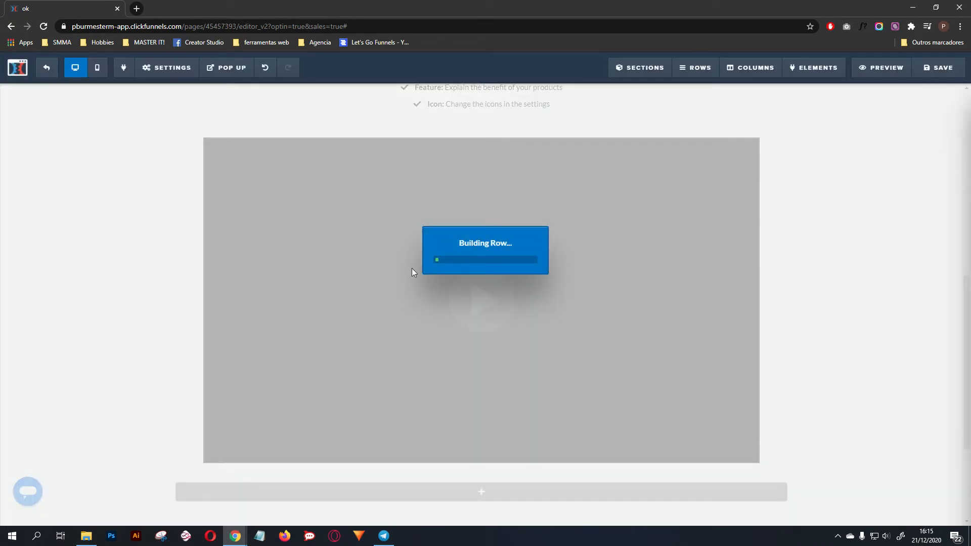
{"action": "scroll", "coordinate": [565, 362], "scroll_direction": "down", "scroll_amount": 1}
{"action": "left_click", "coordinate": [520, 446]}
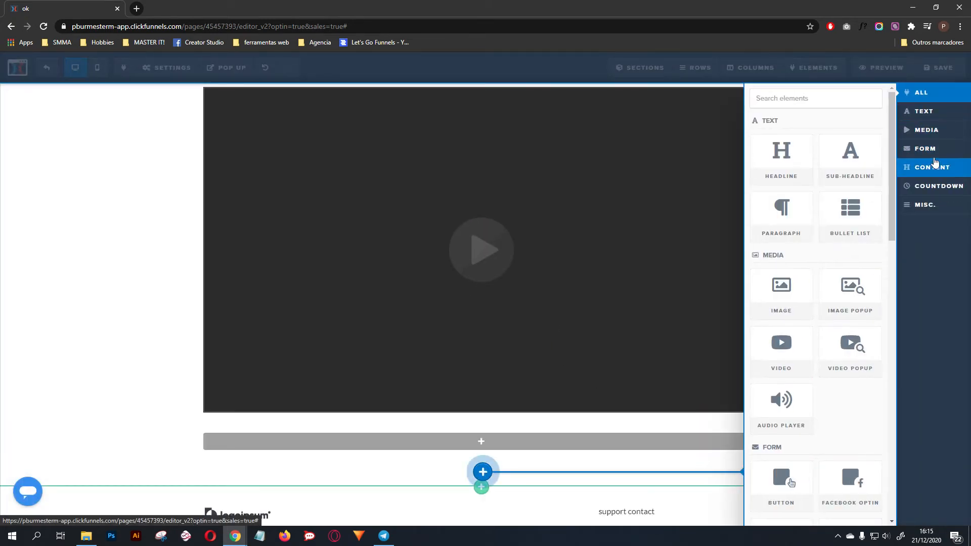
{"action": "left_click", "coordinate": [958, 148]}
{"action": "left_click", "coordinate": [784, 157]}
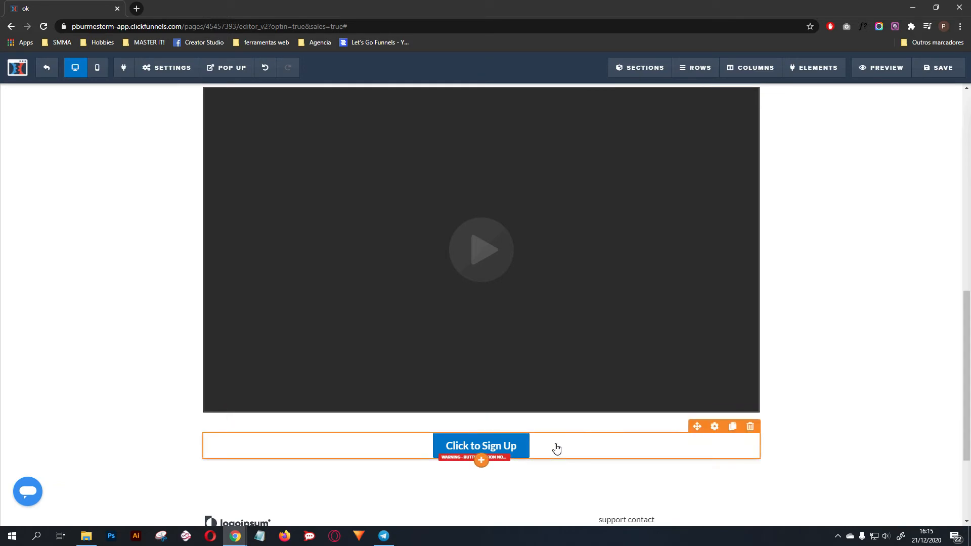
Set the sign-up button below the video to full width and narrow the row that holds it
{"action": "scroll", "coordinate": [843, 321], "scroll_direction": "up", "scroll_amount": 5}
{"action": "scroll", "coordinate": [838, 317], "scroll_direction": "down", "scroll_amount": 5}
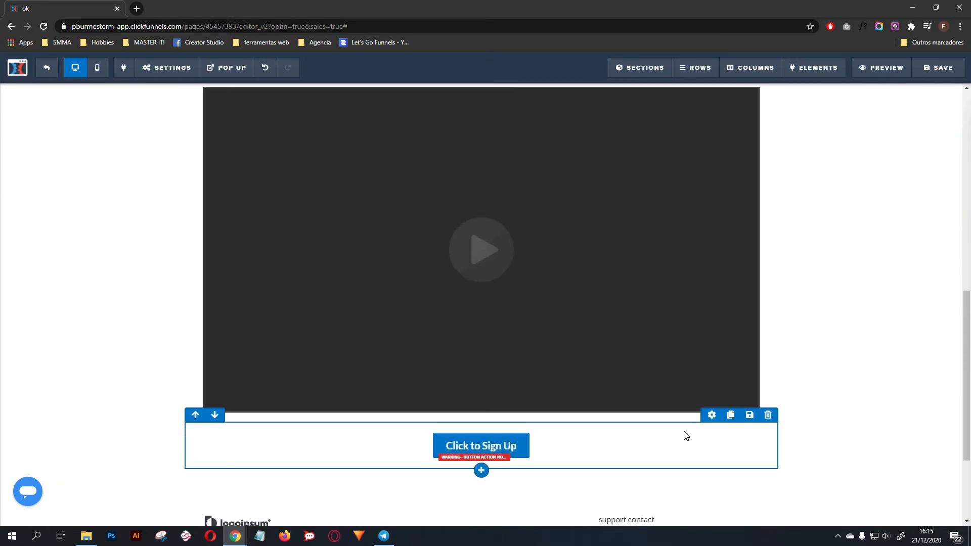
{"action": "left_click", "coordinate": [714, 425]}
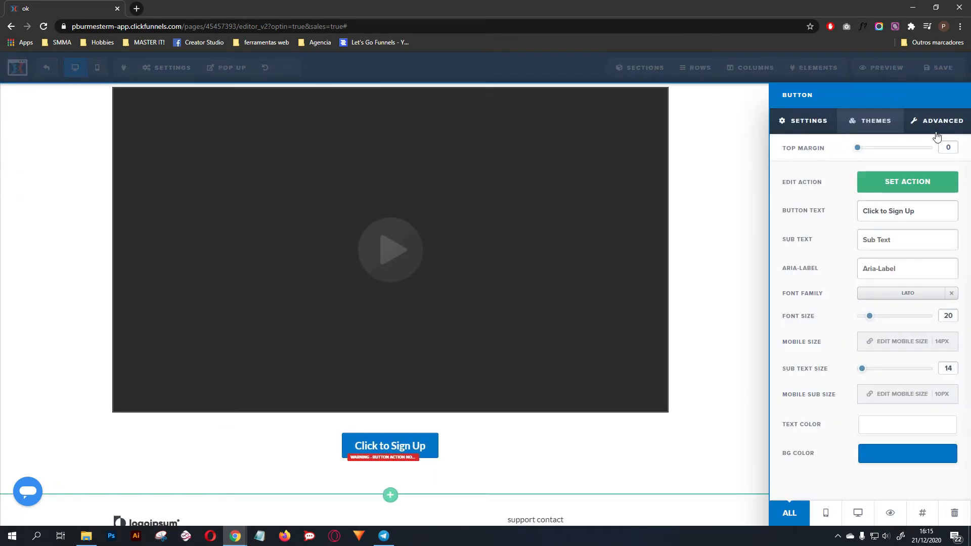
{"action": "left_click", "coordinate": [936, 132]}
{"action": "left_click", "coordinate": [885, 183]}
{"action": "left_click", "coordinate": [888, 202]}
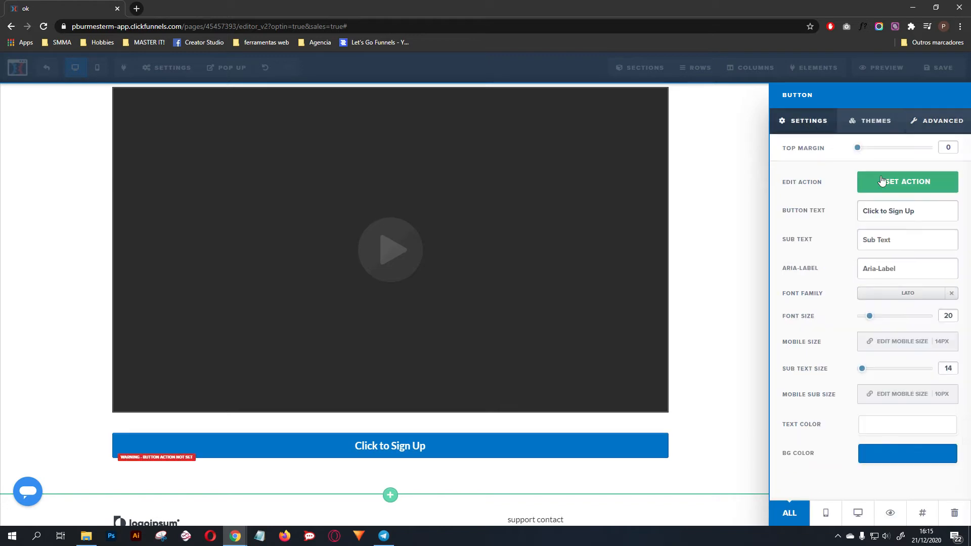
{"action": "left_click", "coordinate": [676, 427]}
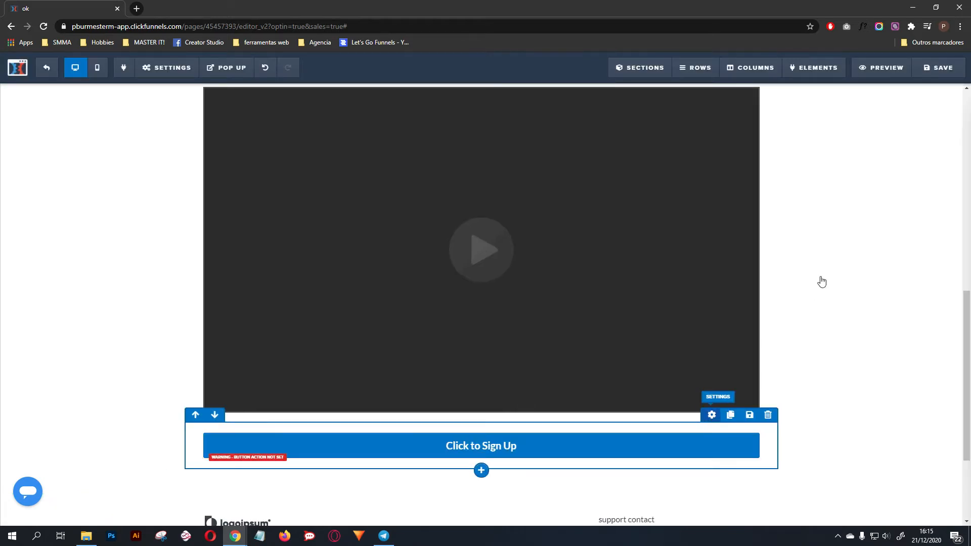
{"action": "left_click", "coordinate": [854, 252]}
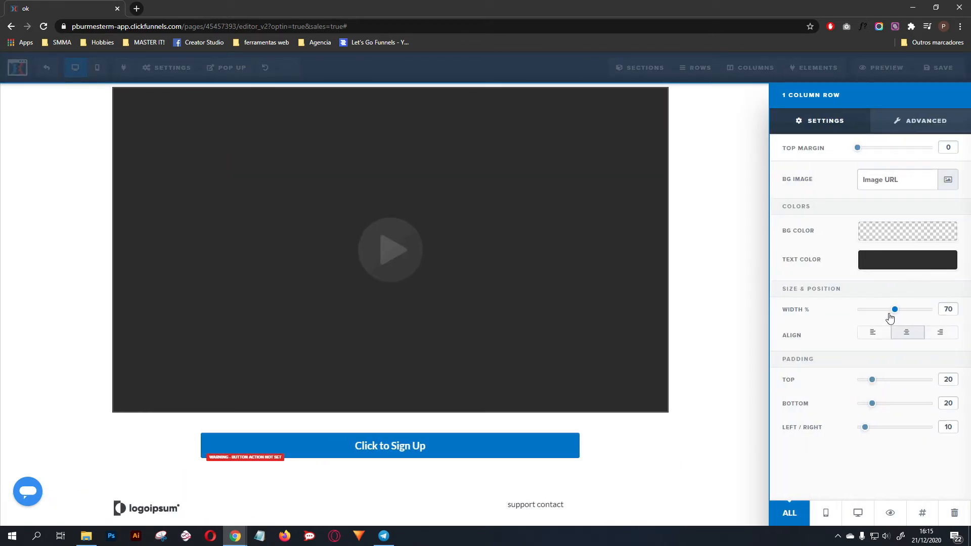
{"action": "left_click", "coordinate": [571, 277]}
Add a new section below the sign-up button and insert a two-column row in it
{"action": "scroll", "coordinate": [838, 256], "scroll_direction": "up", "scroll_amount": 7}
{"action": "scroll", "coordinate": [837, 255], "scroll_direction": "down", "scroll_amount": 10}
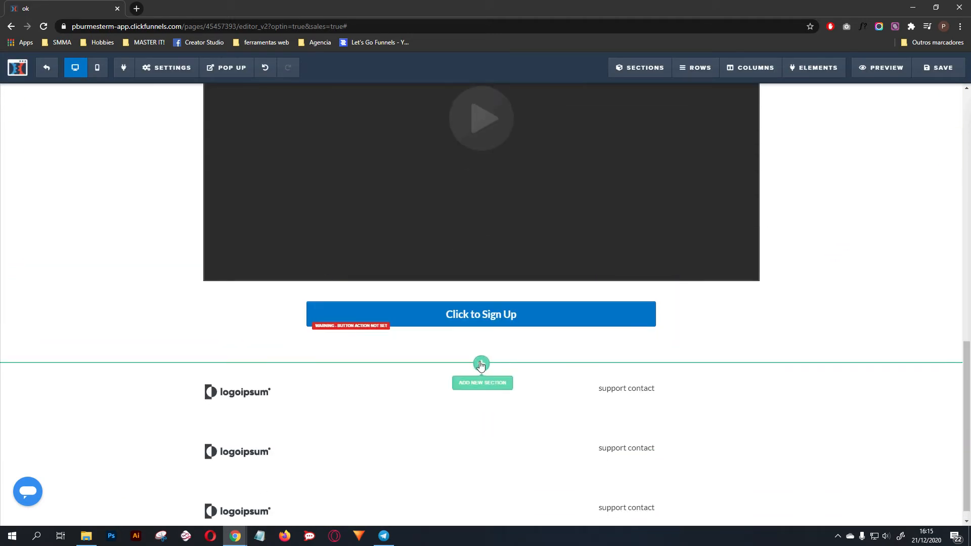
{"action": "left_click", "coordinate": [481, 361]}
{"action": "left_click", "coordinate": [779, 111]}
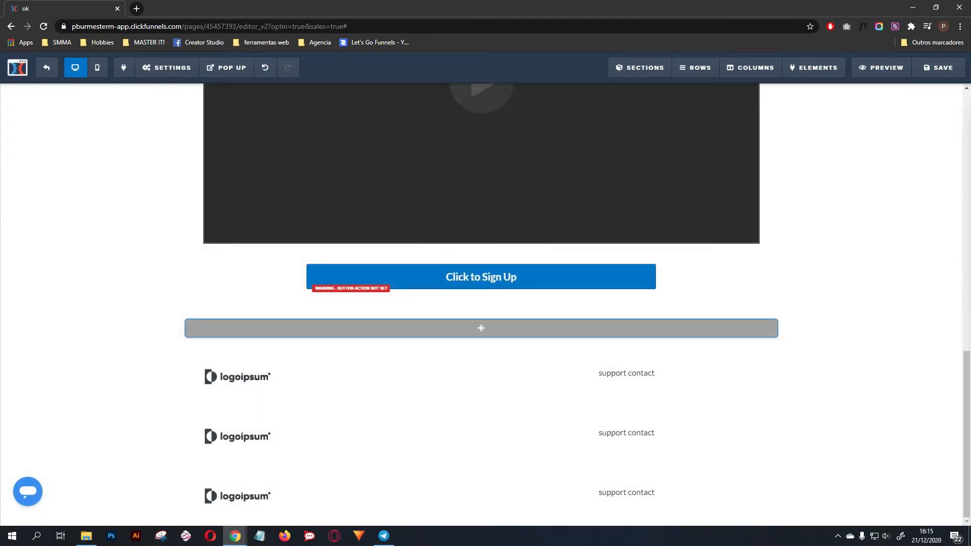
{"action": "scroll", "coordinate": [708, 290], "scroll_direction": "up", "scroll_amount": 8}
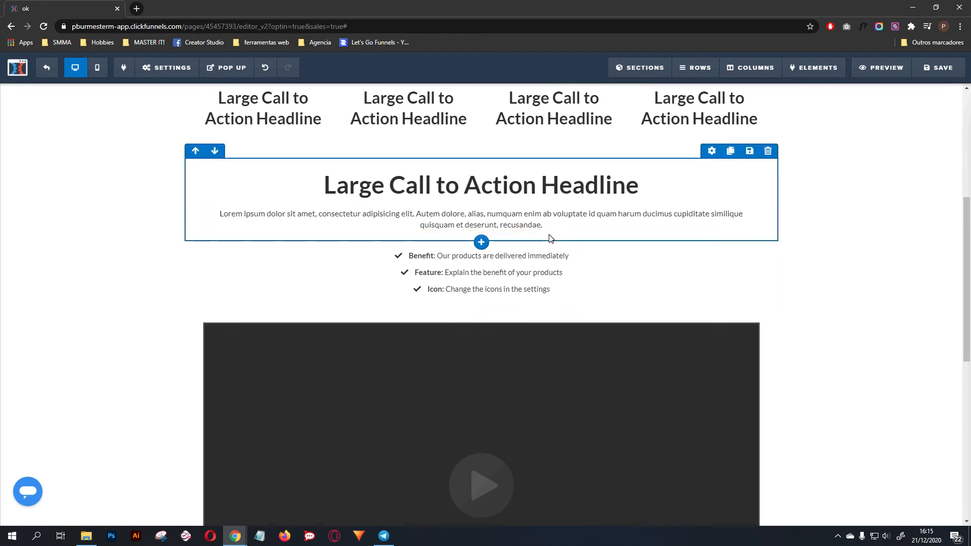
{"action": "scroll", "coordinate": [748, 147], "scroll_direction": "down", "scroll_amount": 4}
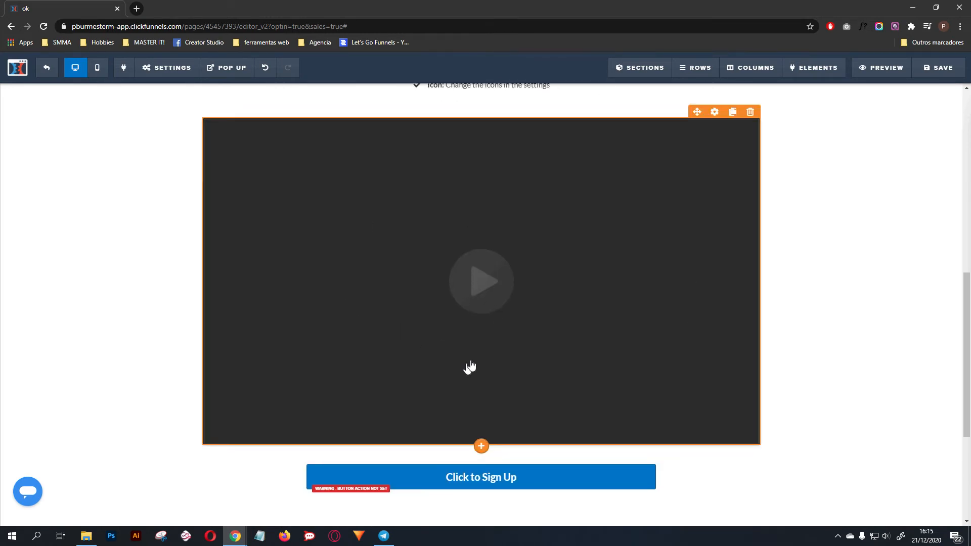
{"action": "scroll", "coordinate": [480, 354], "scroll_direction": "down", "scroll_amount": 4}
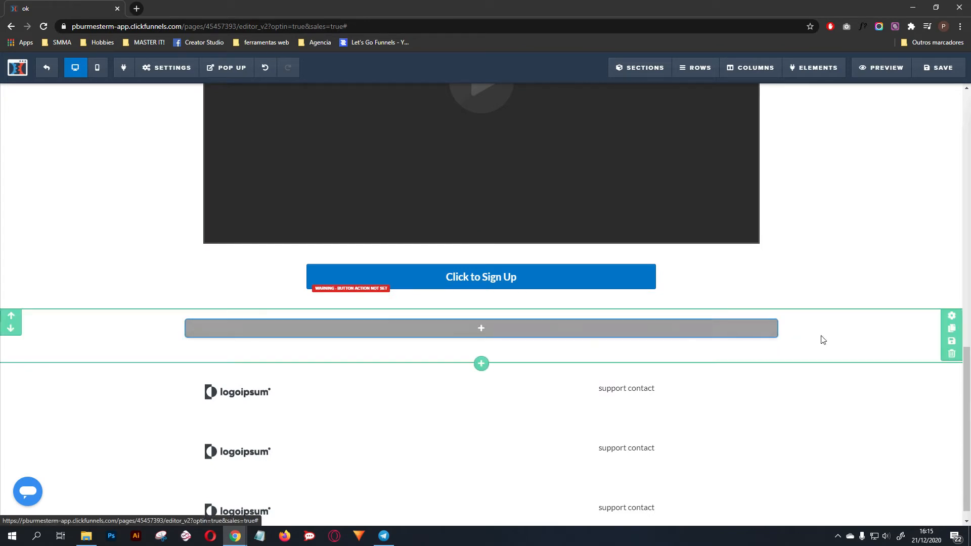
{"action": "left_click", "coordinate": [521, 330]}
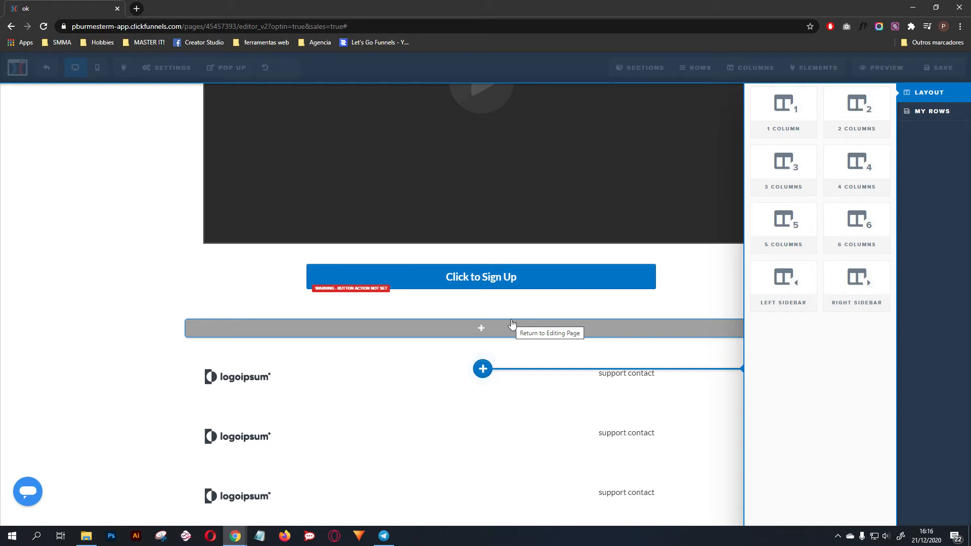
{"action": "left_click", "coordinate": [827, 140]}
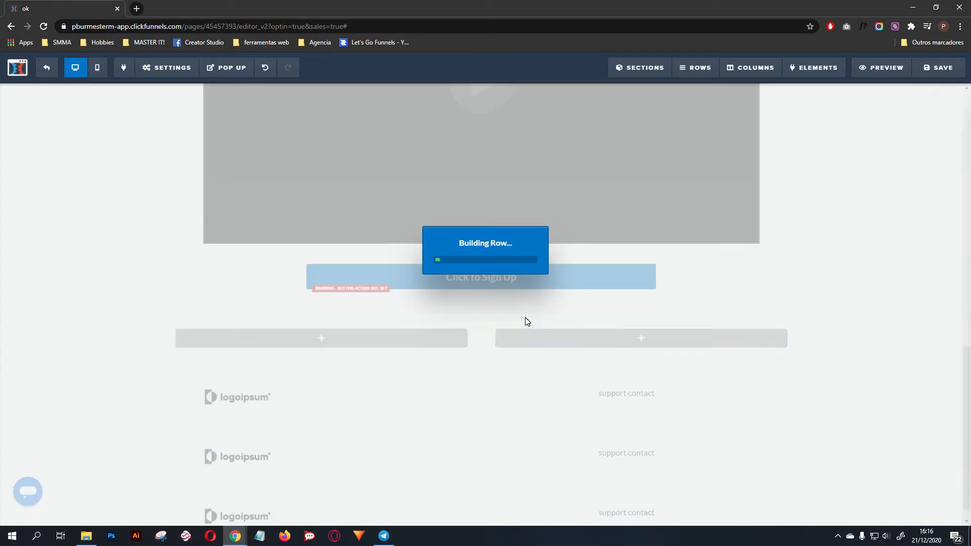
Place an image in the second column and a headline with a paragraph below it in the first column
{"action": "left_click", "coordinate": [626, 338]}
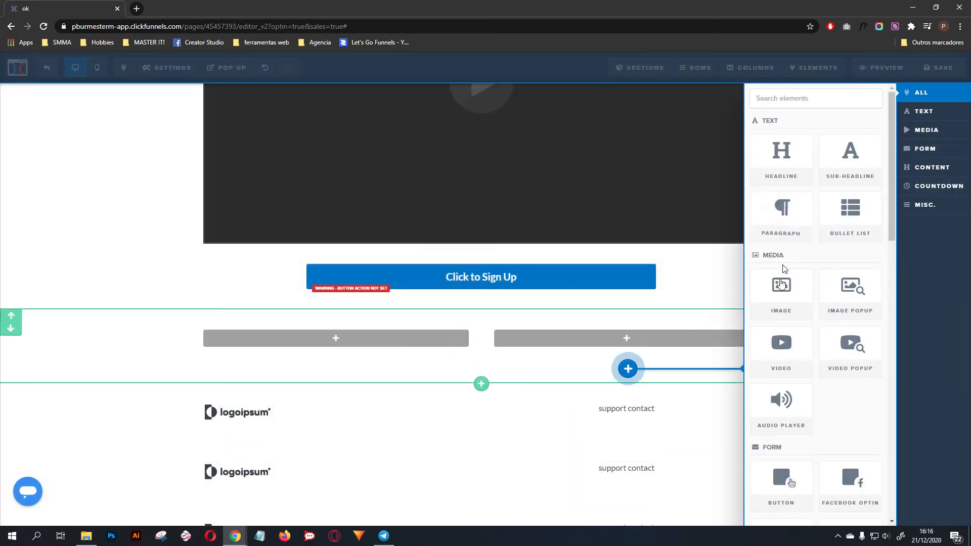
{"action": "left_click", "coordinate": [804, 293]}
{"action": "left_click", "coordinate": [411, 342]}
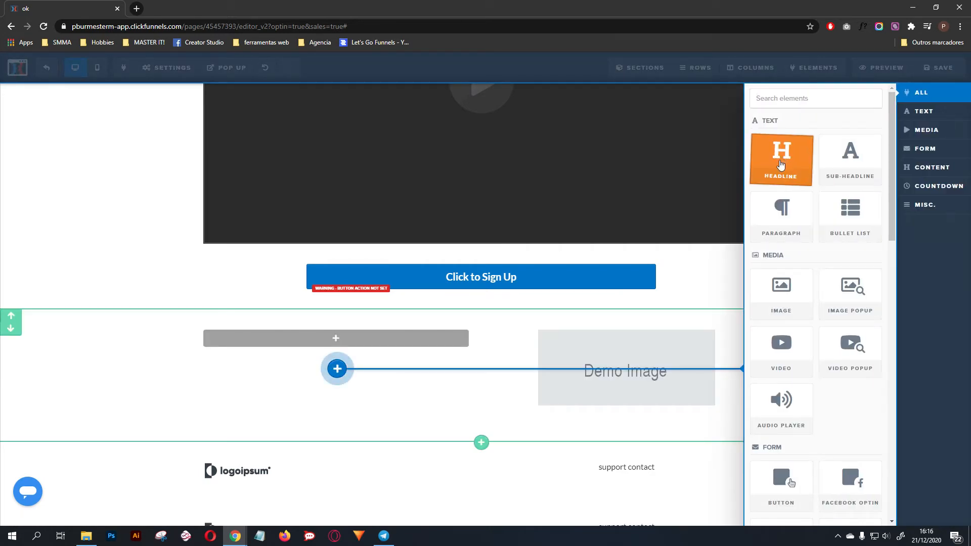
{"action": "left_click", "coordinate": [782, 161]}
{"action": "scroll", "coordinate": [485, 338], "scroll_direction": "down", "scroll_amount": 2}
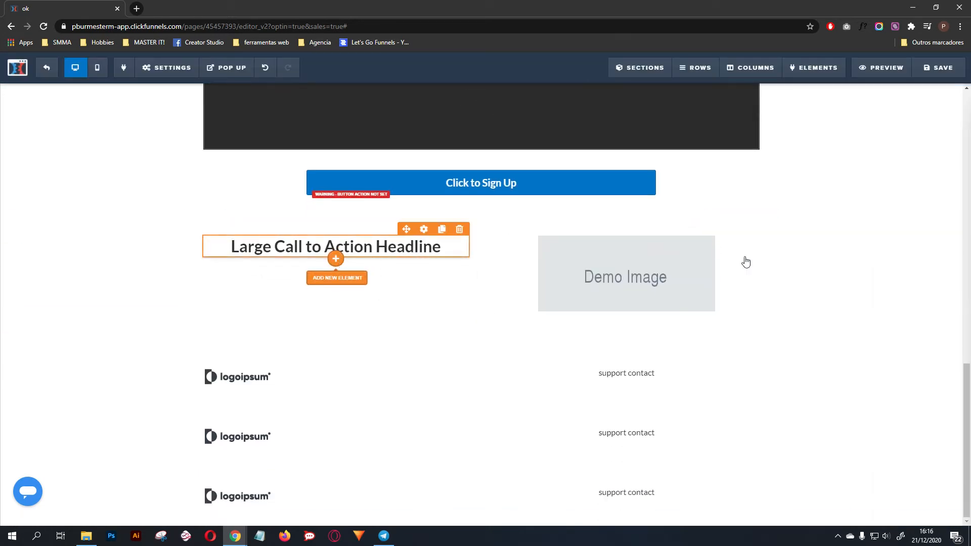
{"action": "left_click", "coordinate": [336, 278]}
{"action": "left_click", "coordinate": [780, 211]}
Left-align the headline and paragraph beside the demo image
{"action": "left_click", "coordinate": [283, 246]}
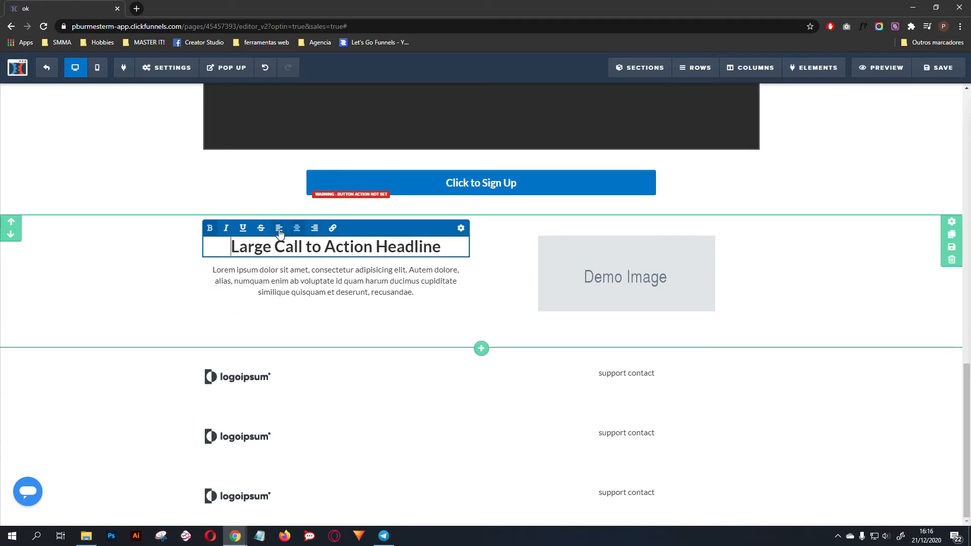
{"action": "left_click", "coordinate": [280, 232]}
{"action": "left_click", "coordinate": [342, 277]}
{"action": "left_click", "coordinate": [281, 259]}
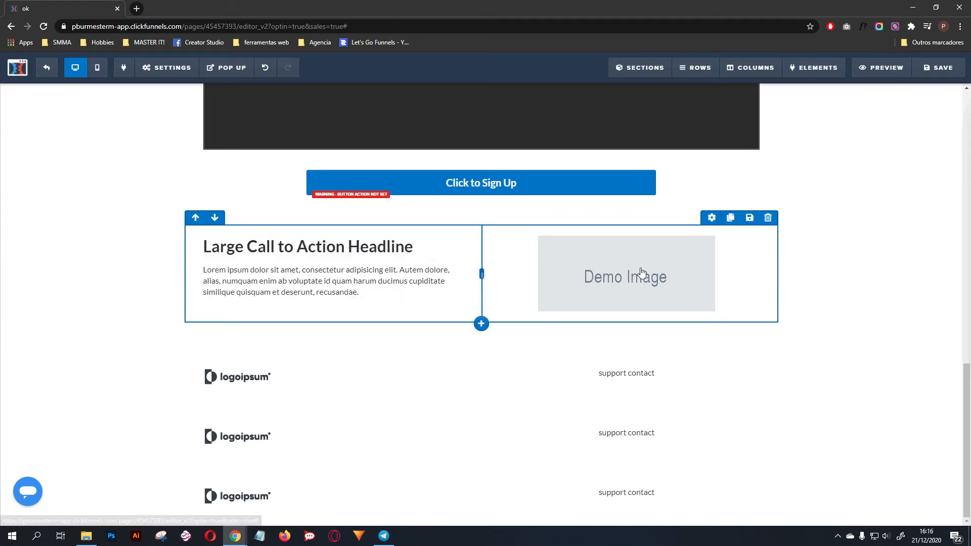
Clone the two-column row and swap the copy's contents so the image comes first and the headline and paragraph second
{"action": "left_click", "coordinate": [730, 218]}
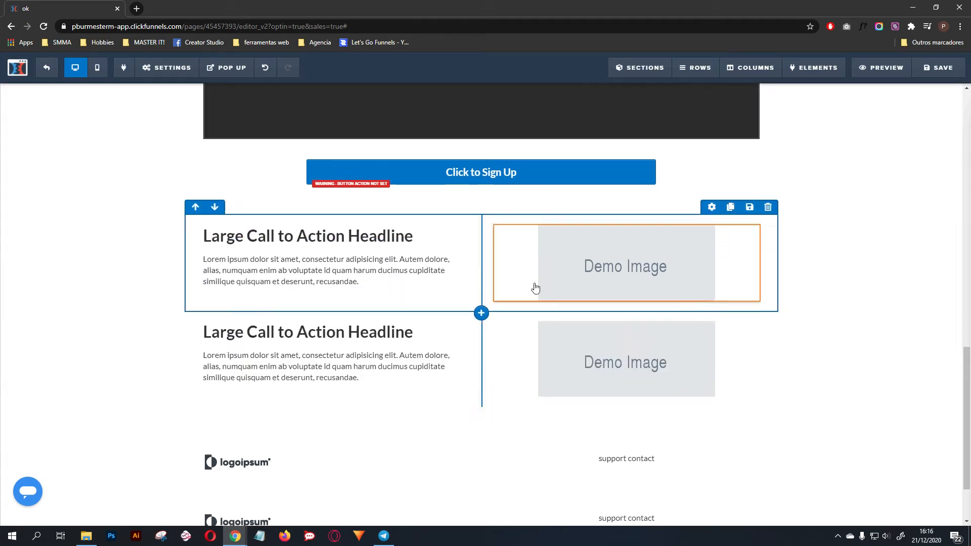
{"action": "scroll", "coordinate": [435, 263], "scroll_direction": "down", "scroll_amount": 2}
{"action": "left_click_drag", "start_coordinate": [331, 259], "coordinate": [664, 290]}
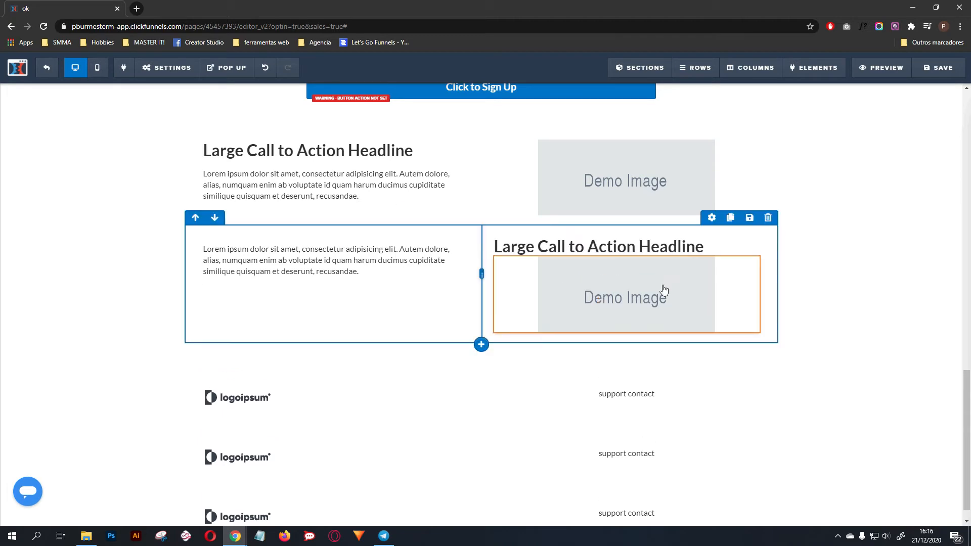
{"action": "left_click_drag", "start_coordinate": [710, 269], "coordinate": [606, 304]}
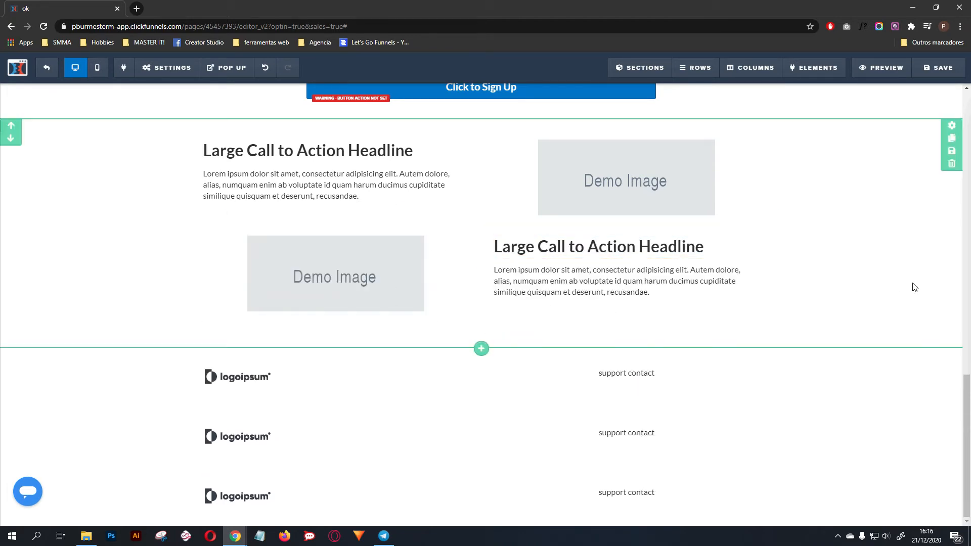
{"action": "scroll", "coordinate": [349, 222], "scroll_direction": "up", "scroll_amount": 2}
{"action": "scroll", "coordinate": [489, 302], "scroll_direction": "down", "scroll_amount": 2}
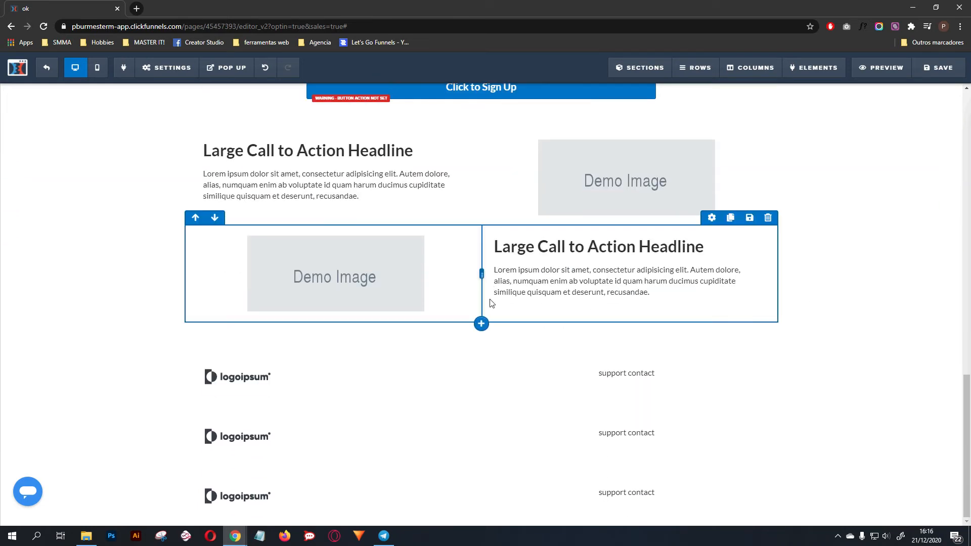
{"action": "left_click", "coordinate": [482, 327]}
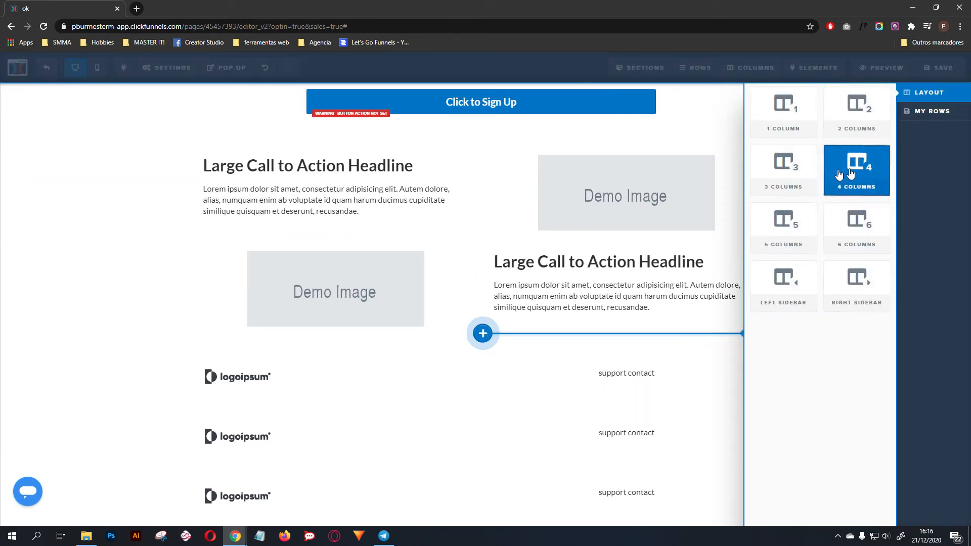
{"action": "left_click", "coordinate": [872, 171]}
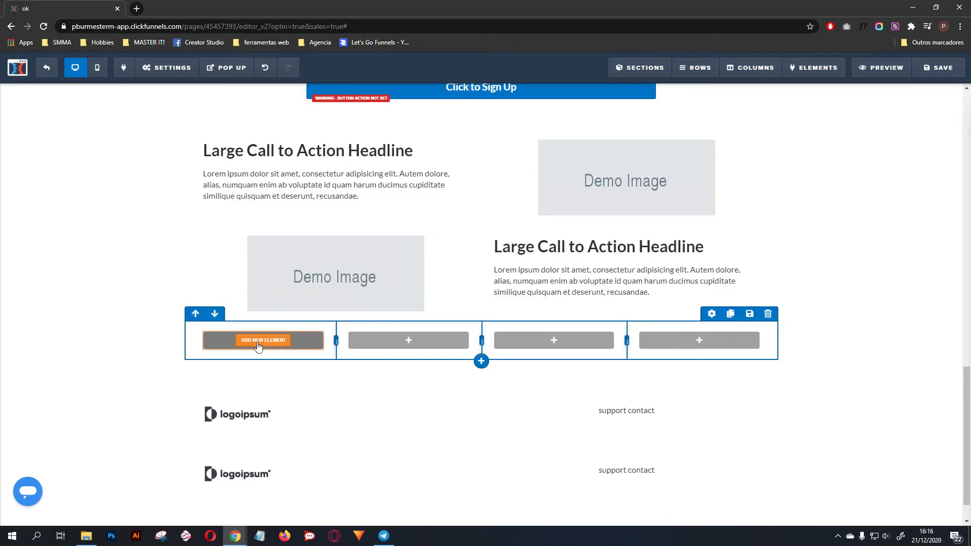
{"action": "left_click", "coordinate": [768, 314]}
{"action": "left_click", "coordinate": [526, 81]}
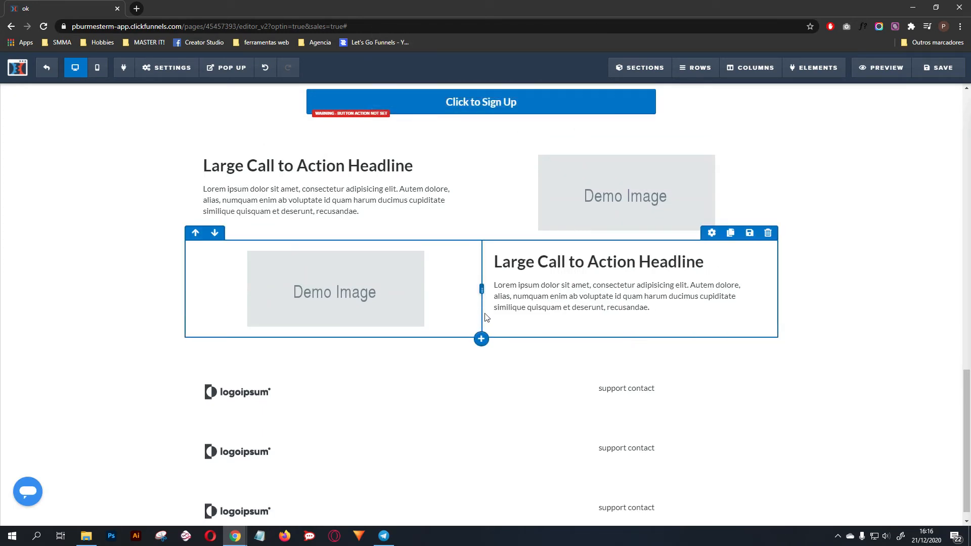
Insert a three-column row below the second image-and-text row and add a headline and paragraph to its first column
{"action": "left_click", "coordinate": [482, 339]}
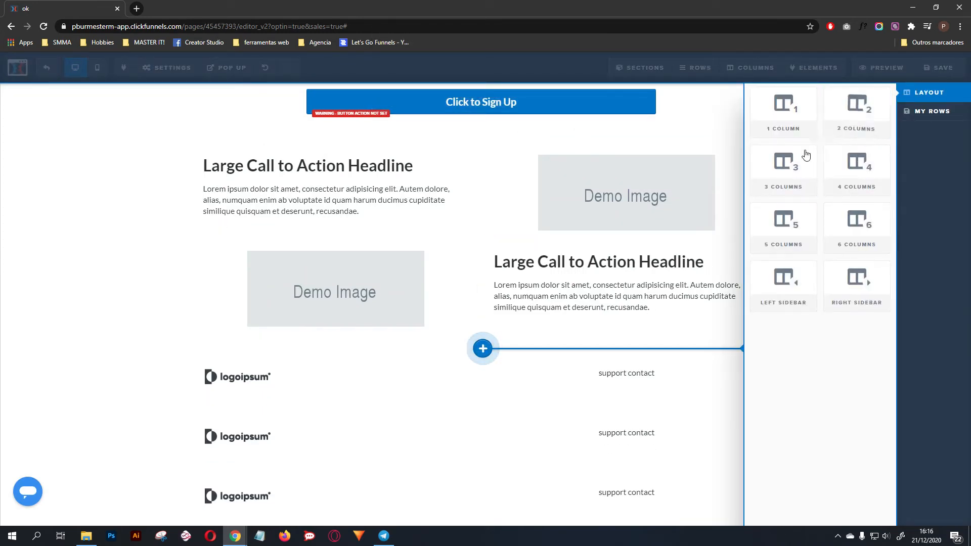
{"action": "left_click", "coordinate": [781, 176]}
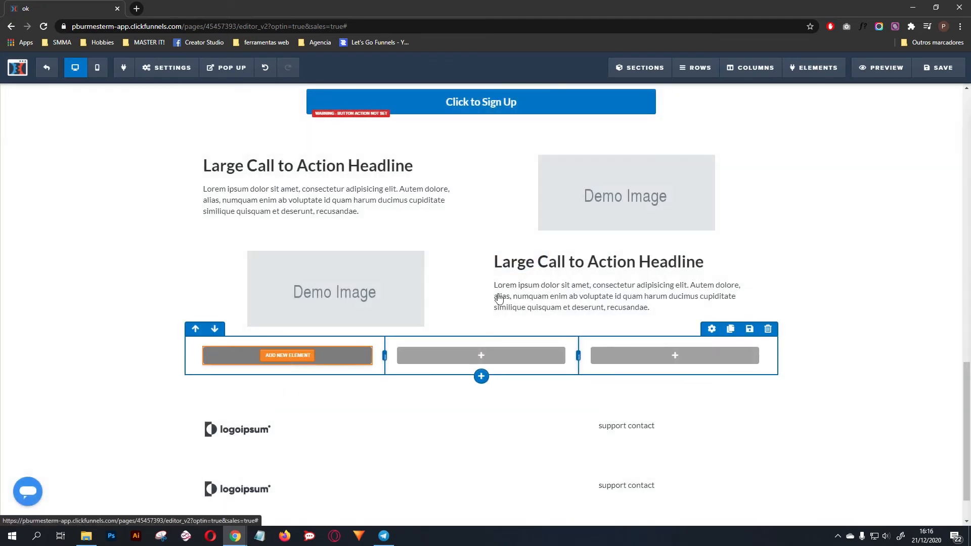
{"action": "left_click", "coordinate": [287, 355]}
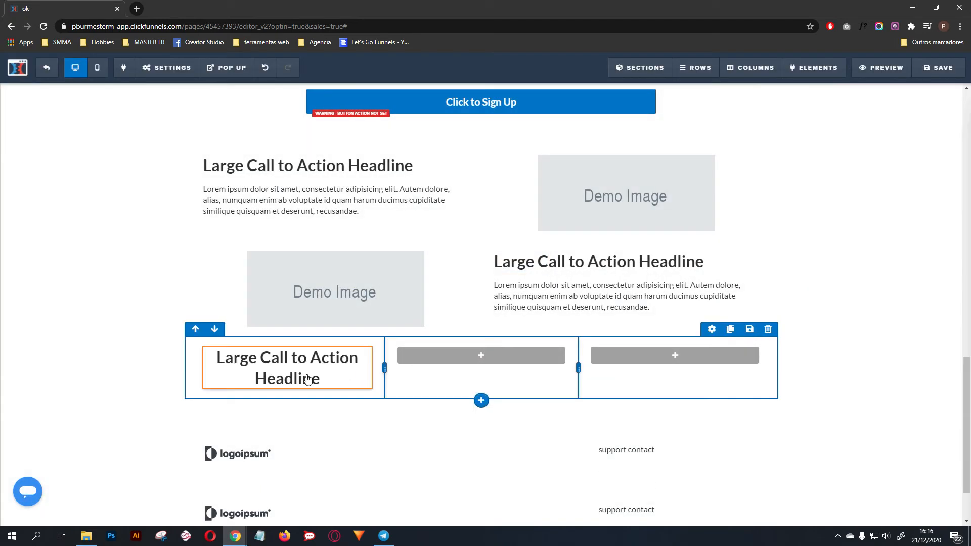
{"action": "left_click", "coordinate": [287, 392]}
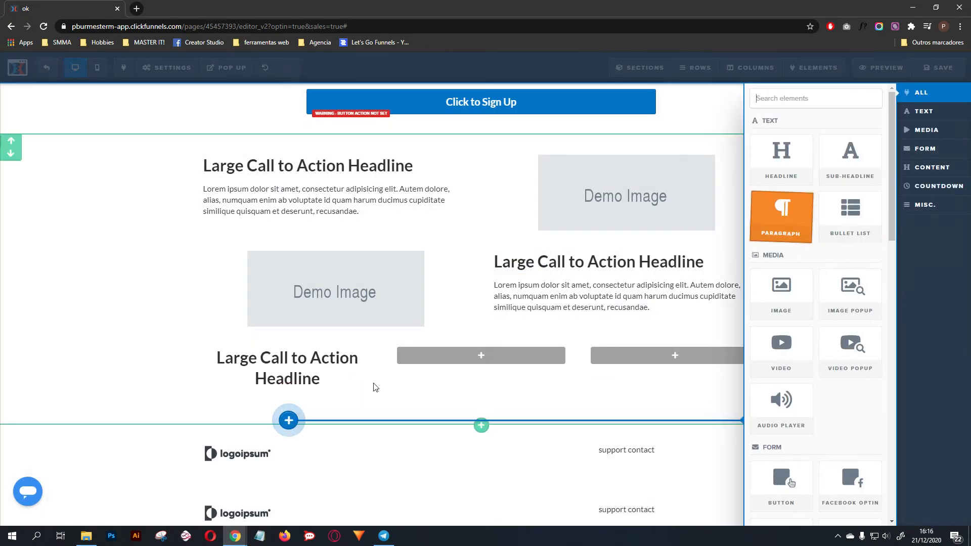
Clone the first column's headline and paragraph into the other two columns of the three-column row
{"action": "left_click", "coordinate": [344, 338]}
{"action": "mouse_move", "coordinate": [309, 381]}
{"action": "left_mouse_down"}
{"action": "mouse_move", "coordinate": [453, 358]}
{"action": "mouse_move", "coordinate": [657, 356]}
{"action": "mouse_move", "coordinate": [672, 369]}
{"action": "left_mouse_up"}
{"action": "left_click", "coordinate": [539, 340]}
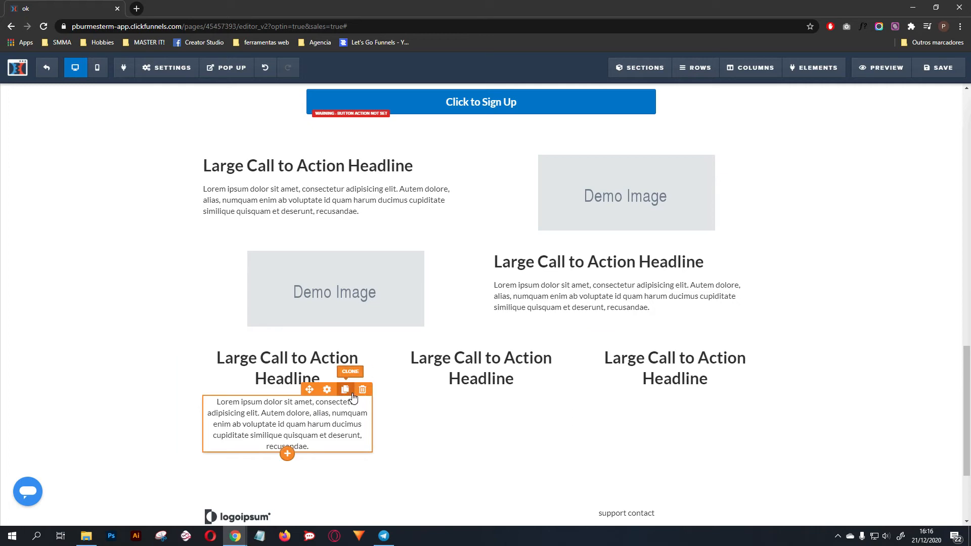
{"action": "left_click", "coordinate": [345, 390]}
{"action": "mouse_move", "coordinate": [309, 389]}
{"action": "left_mouse_down"}
{"action": "mouse_move", "coordinate": [483, 404]}
{"action": "mouse_move", "coordinate": [675, 390]}
{"action": "left_mouse_up"}
{"action": "left_click", "coordinate": [531, 394]}
{"action": "scroll", "coordinate": [808, 361], "scroll_direction": "down", "scroll_amount": 3}
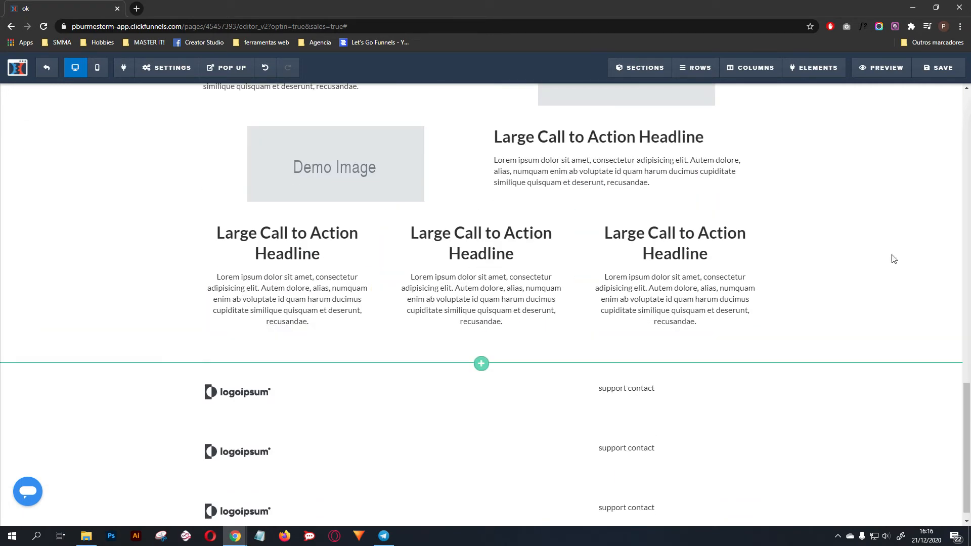
{"action": "scroll", "coordinate": [866, 266], "scroll_direction": "up", "scroll_amount": 4}
{"action": "scroll", "coordinate": [837, 374], "scroll_direction": "down", "scroll_amount": 2}
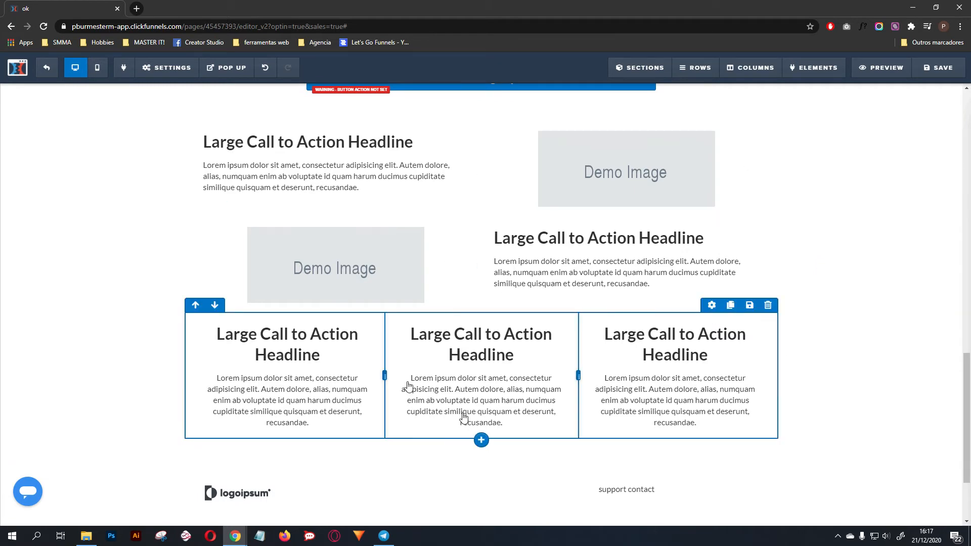
Add a full-width section between the three-column row and the footer, containing a two-column row
{"action": "scroll", "coordinate": [827, 281], "scroll_direction": "down", "scroll_amount": 2}
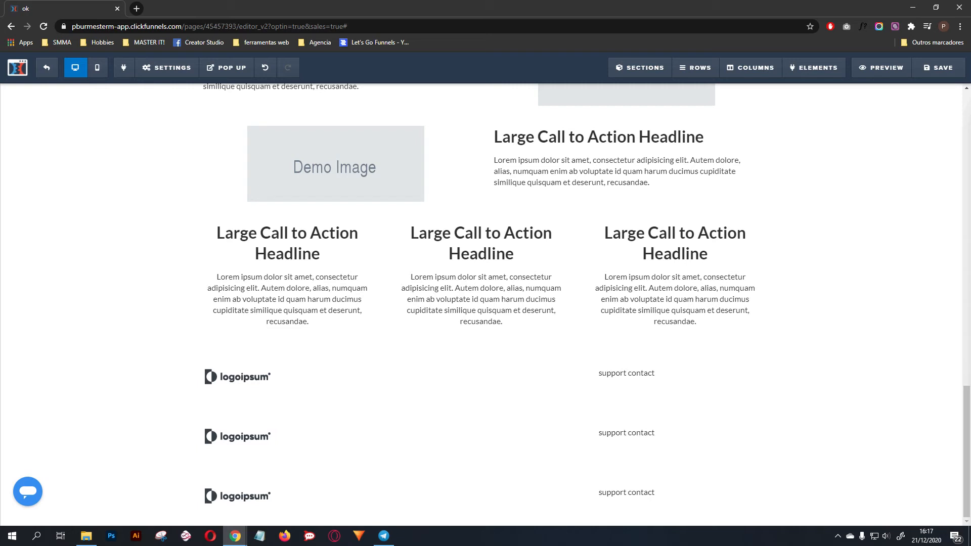
{"action": "mouse_move", "coordinate": [423, 248]}
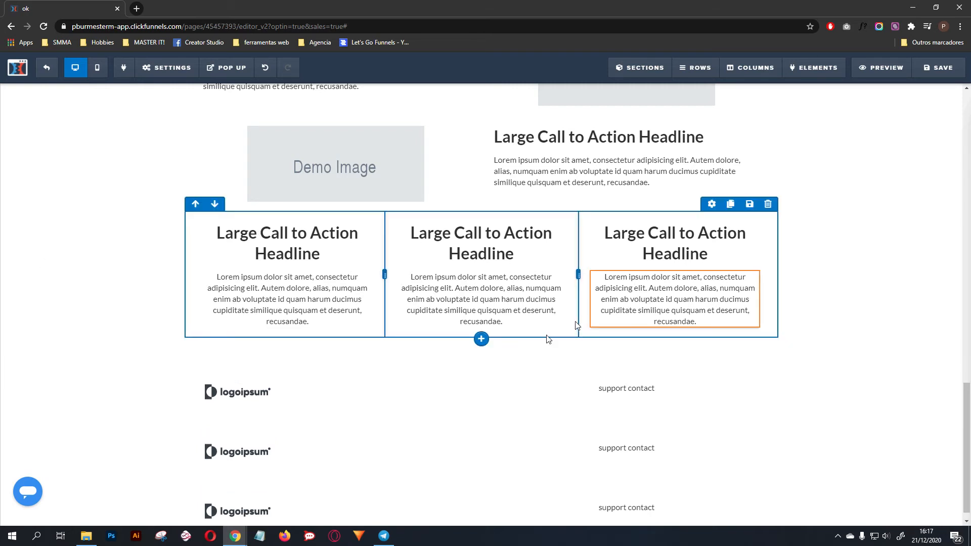
{"action": "mouse_move", "coordinate": [484, 364]}
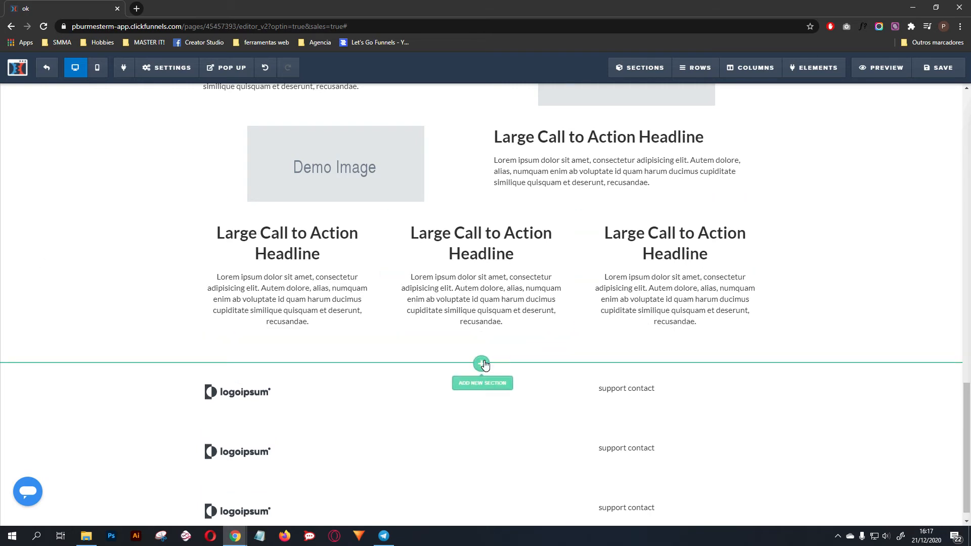
{"action": "left_click", "coordinate": [481, 364]}
{"action": "left_click", "coordinate": [783, 124]}
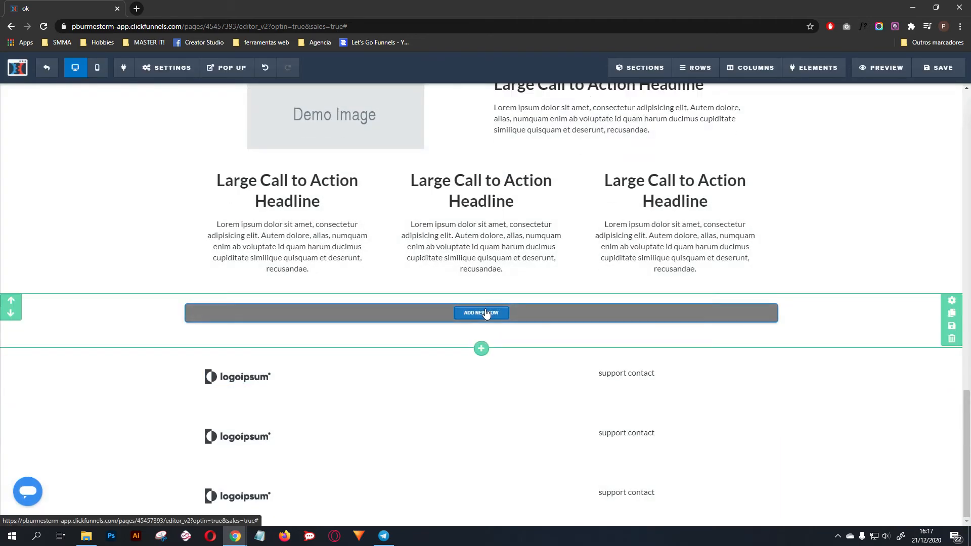
{"action": "left_click", "coordinate": [484, 312]}
{"action": "left_click", "coordinate": [857, 122]}
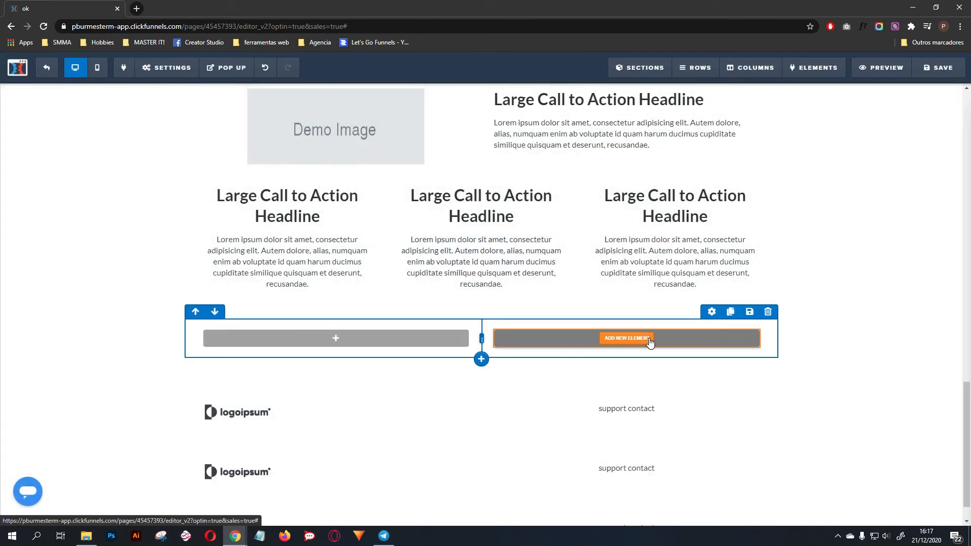
Place an image in the new row's second column and a headline and paragraph in its first column
{"action": "left_click", "coordinate": [647, 338]}
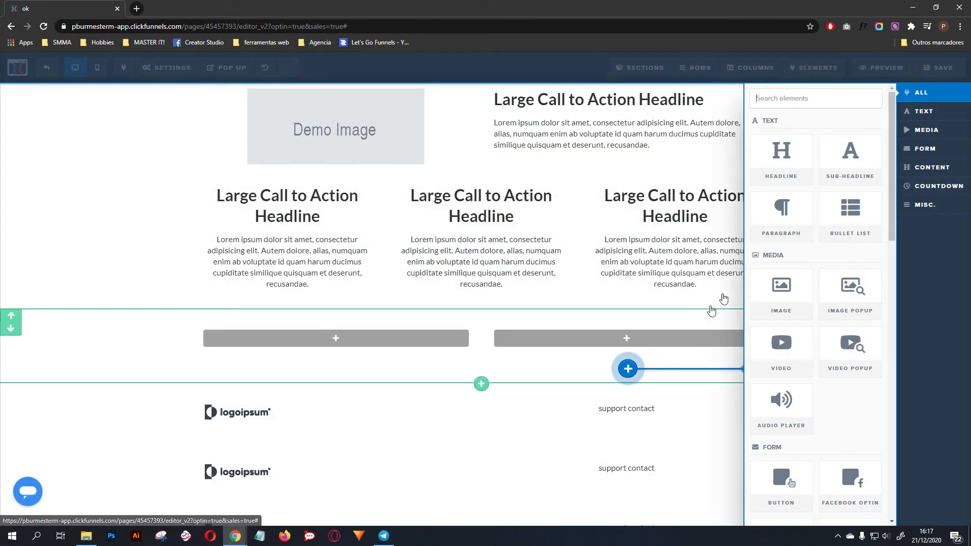
{"action": "left_click", "coordinate": [781, 296]}
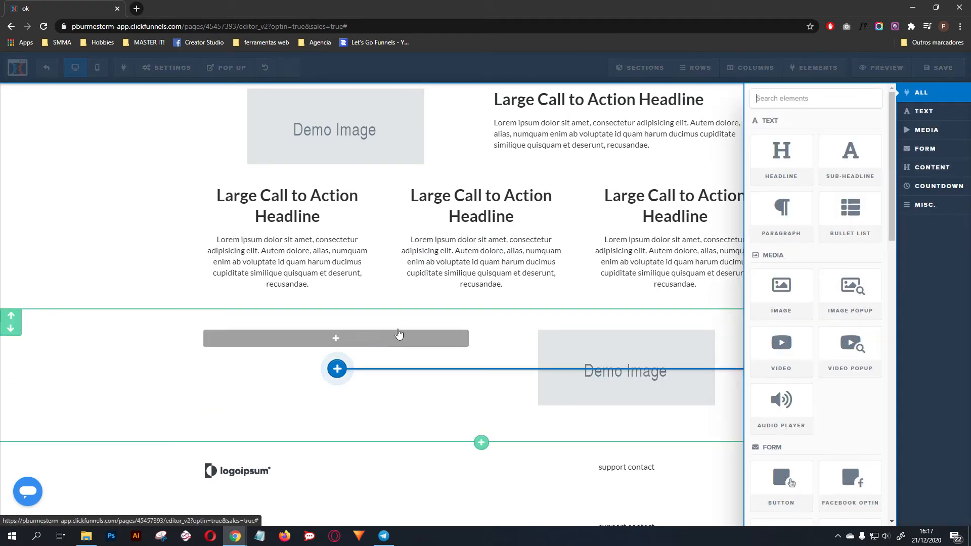
{"action": "left_click", "coordinate": [781, 151]}
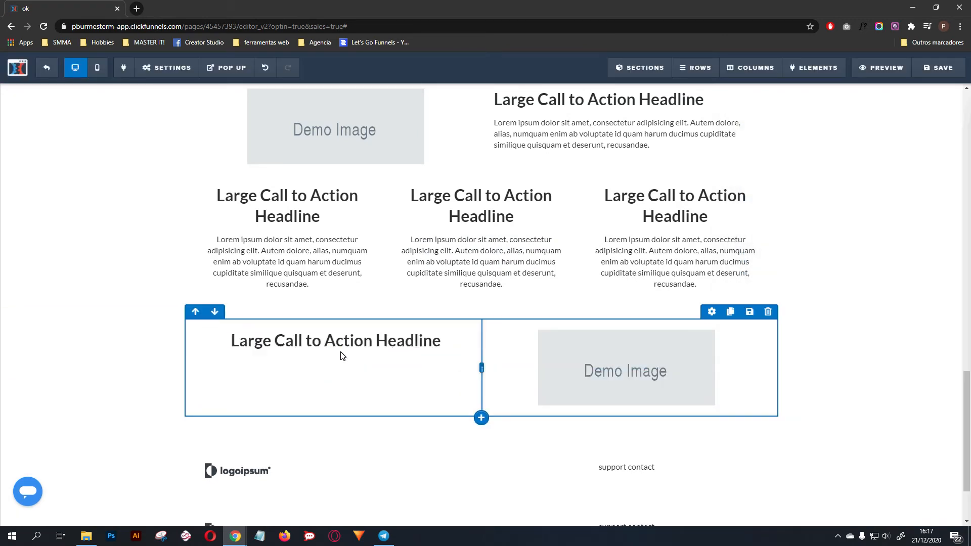
{"action": "left_click", "coordinate": [336, 379]}
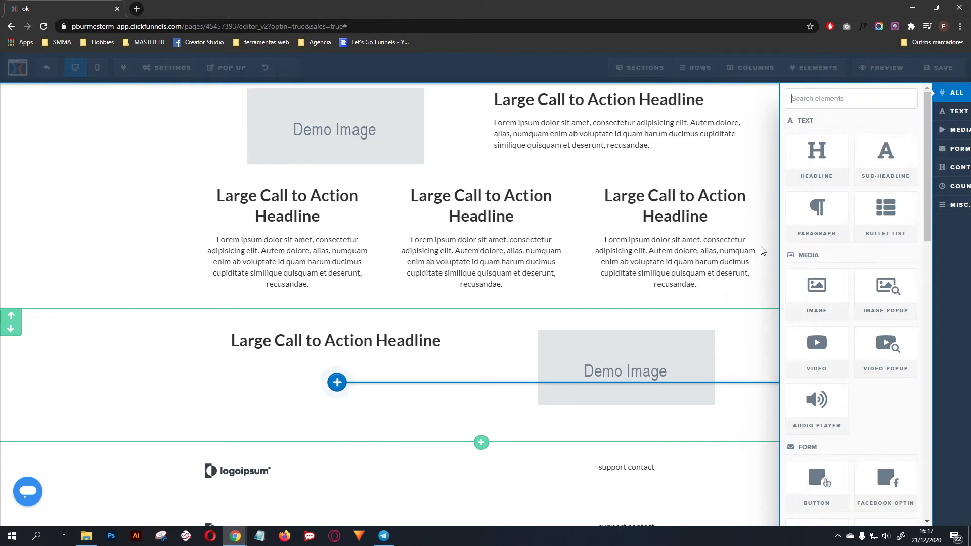
{"action": "left_click", "coordinate": [791, 226]}
Left-align the headline and paragraph in the new section's first column
{"action": "left_click", "coordinate": [316, 341]}
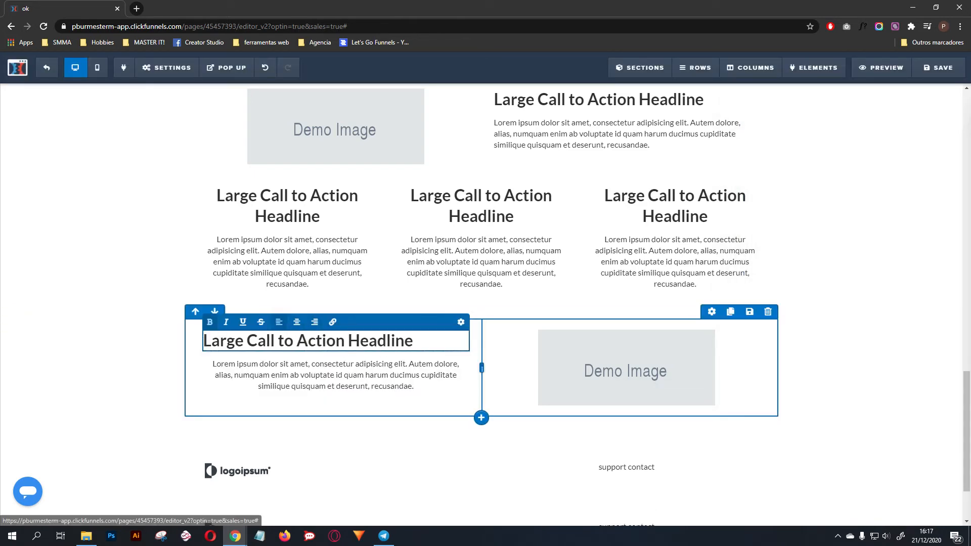
{"action": "left_click", "coordinate": [301, 386]}
{"action": "left_click", "coordinate": [279, 350]}
Add a button element below the left-aligned paragraph in the new section
{"action": "scroll", "coordinate": [622, 327], "scroll_direction": "down", "scroll_amount": 2}
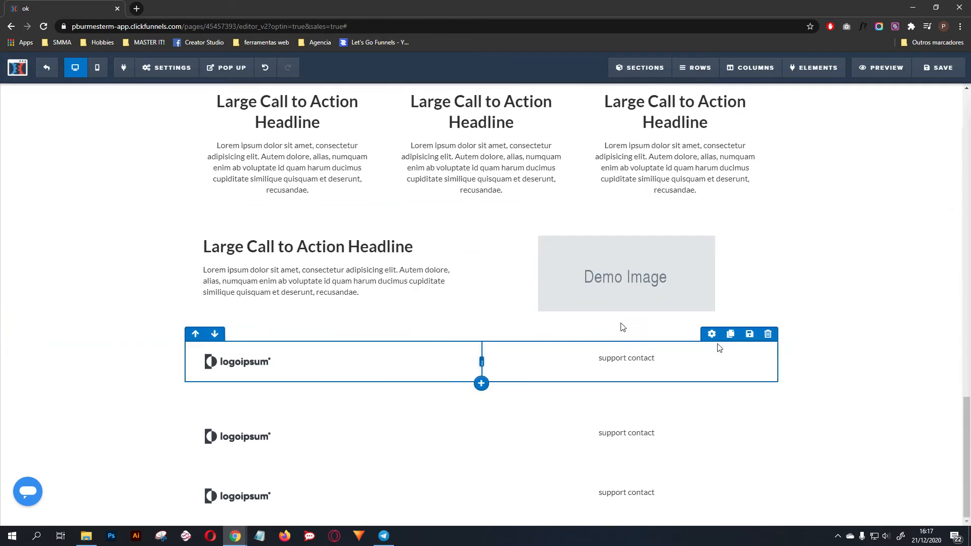
{"action": "left_click", "coordinate": [332, 297]}
{"action": "left_click", "coordinate": [333, 300]}
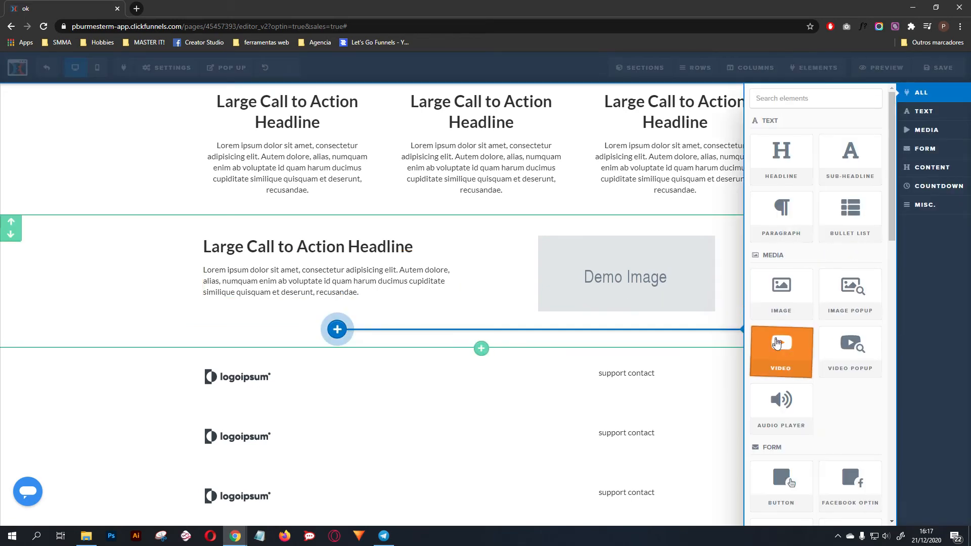
{"action": "left_click", "coordinate": [924, 148]}
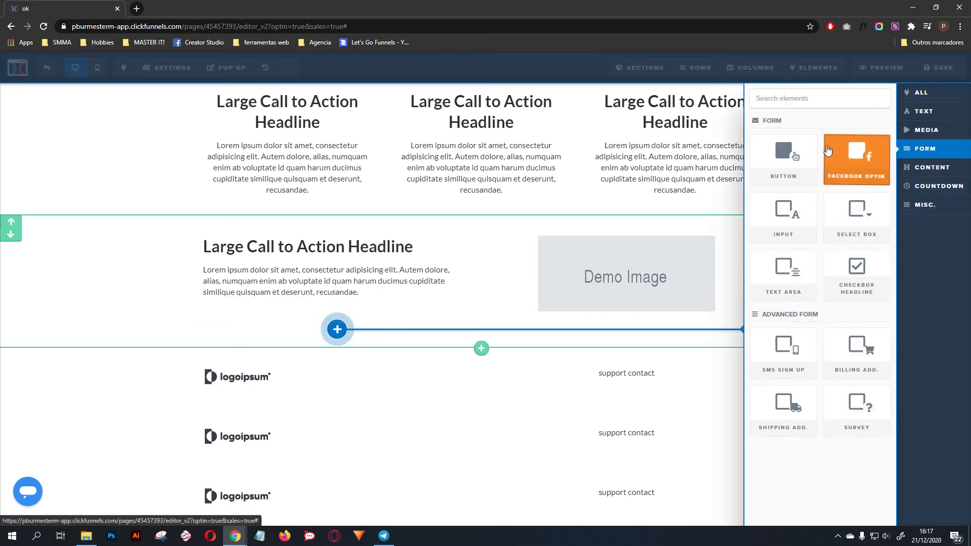
{"action": "left_click", "coordinate": [782, 152]}
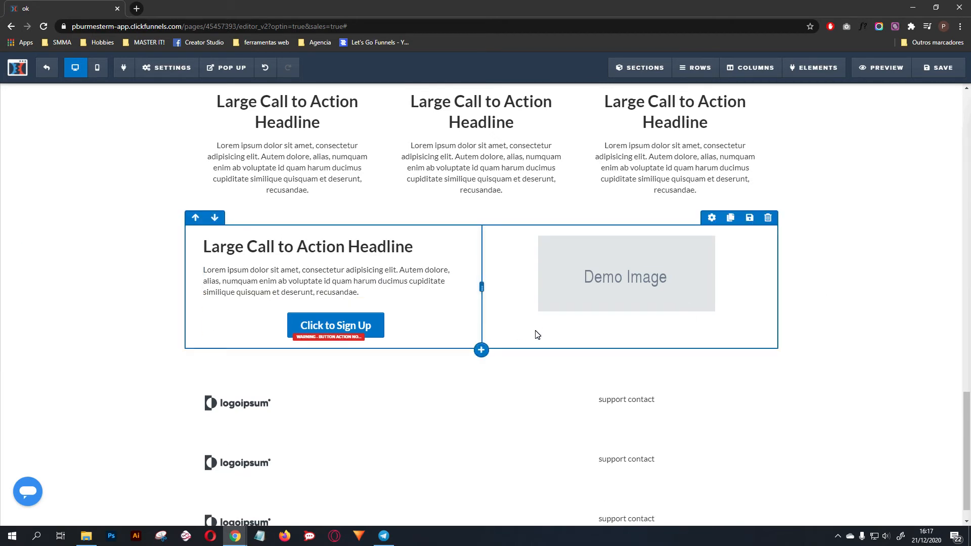
Add another full-width section below the button and image row, containing a one-column row
{"action": "left_click", "coordinate": [482, 373]}
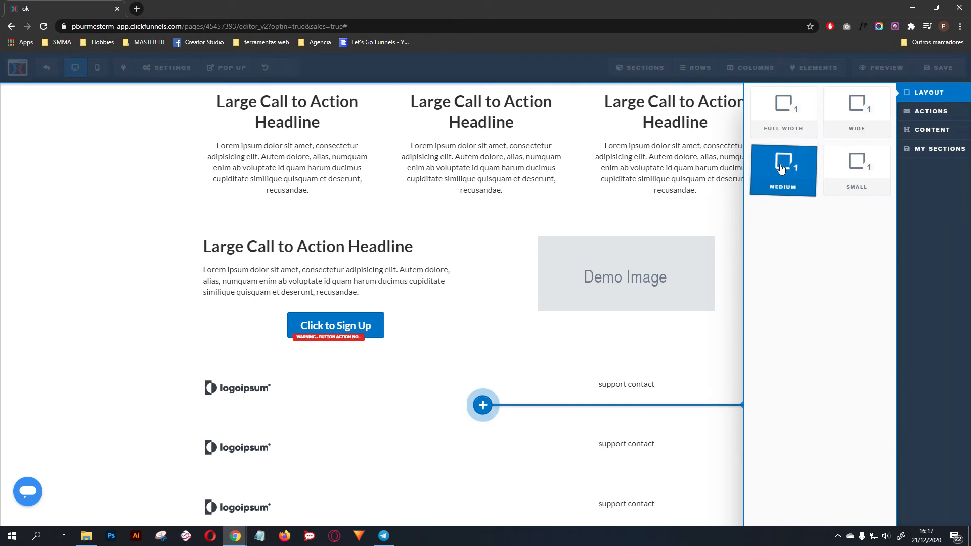
{"action": "left_click", "coordinate": [781, 108]}
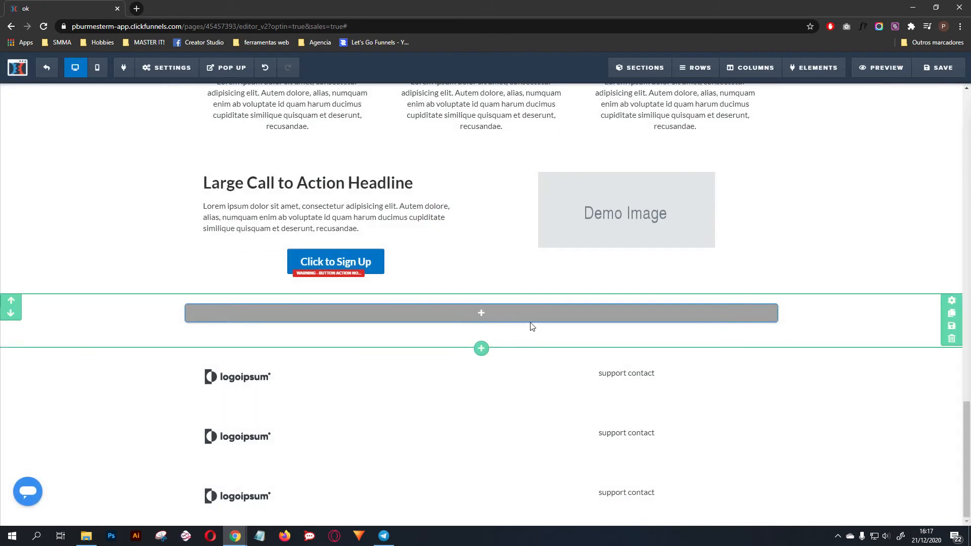
{"action": "left_click", "coordinate": [490, 318]}
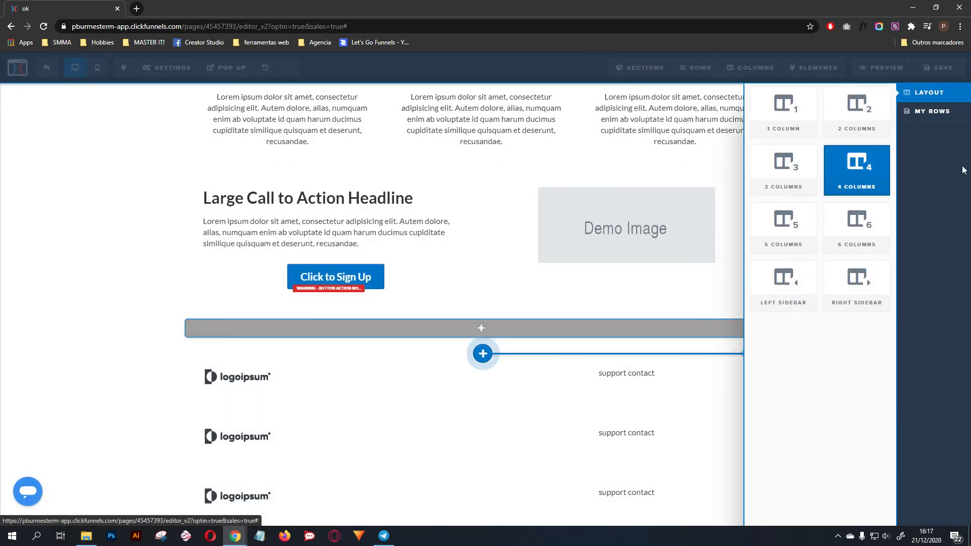
{"action": "left_click", "coordinate": [794, 105]}
Add a headline to the one-column row reading "What other people are saying about my service / product"
{"action": "left_click", "coordinate": [492, 337]}
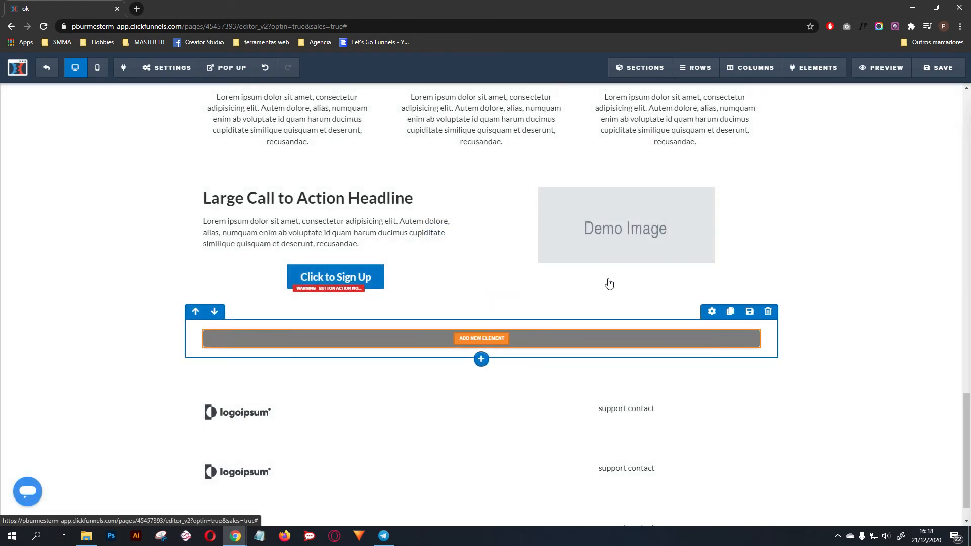
{"action": "left_click", "coordinate": [795, 161]}
{"action": "triple_click", "coordinate": [503, 344]}
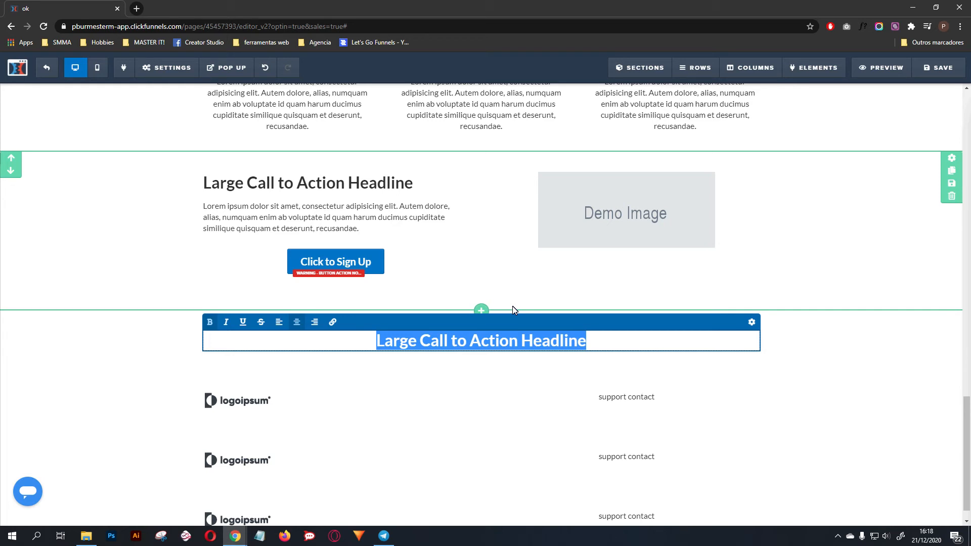
{"action": "type", "text": "What other people"}
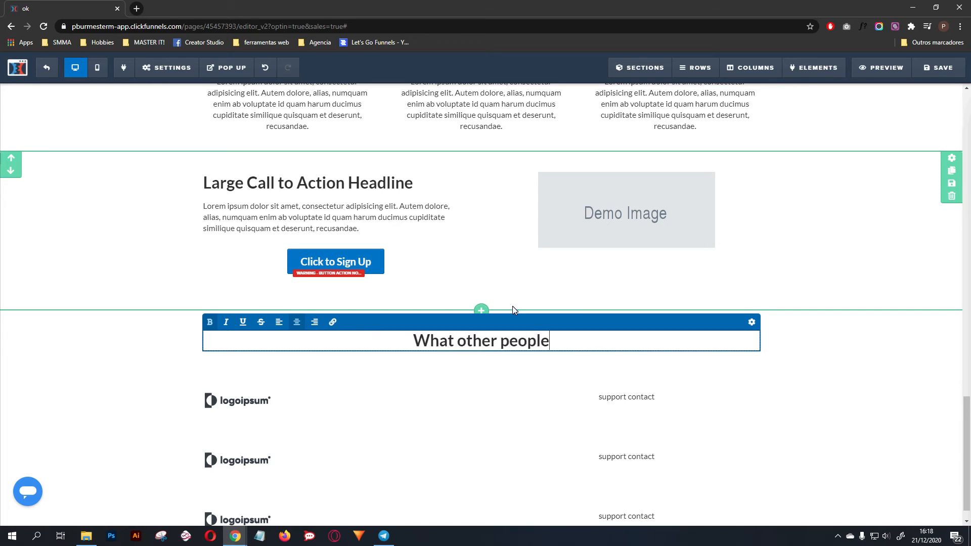
{"action": "type", "text": " are saying about my"}
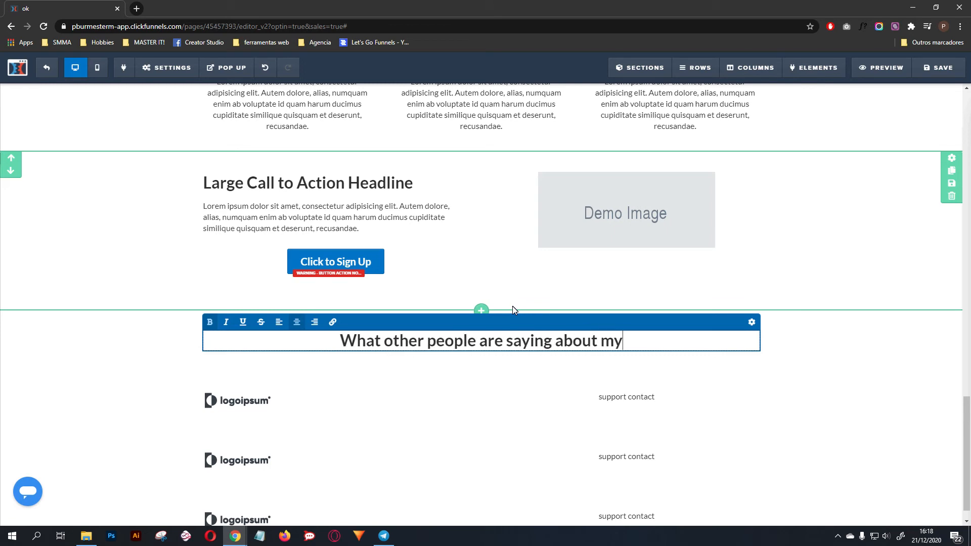
{"action": "type", "text": " service / prod"}
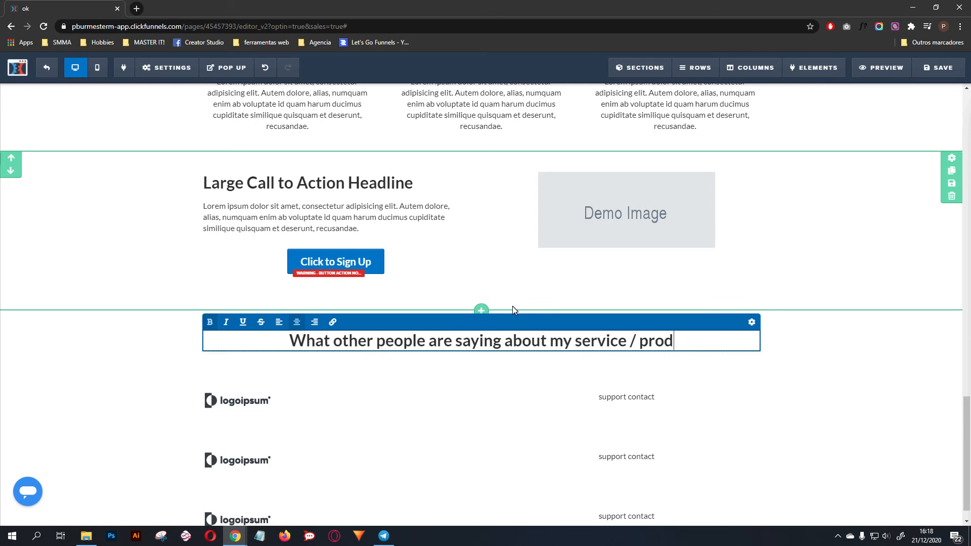
{"action": "type", "text": "uct"}
{"action": "left_click", "coordinate": [952, 388]}
Set the testimonial headline's text transform to Capitalize and break it onto a second line before "About"
{"action": "scroll", "coordinate": [555, 411], "scroll_direction": "down", "scroll_amount": 2}
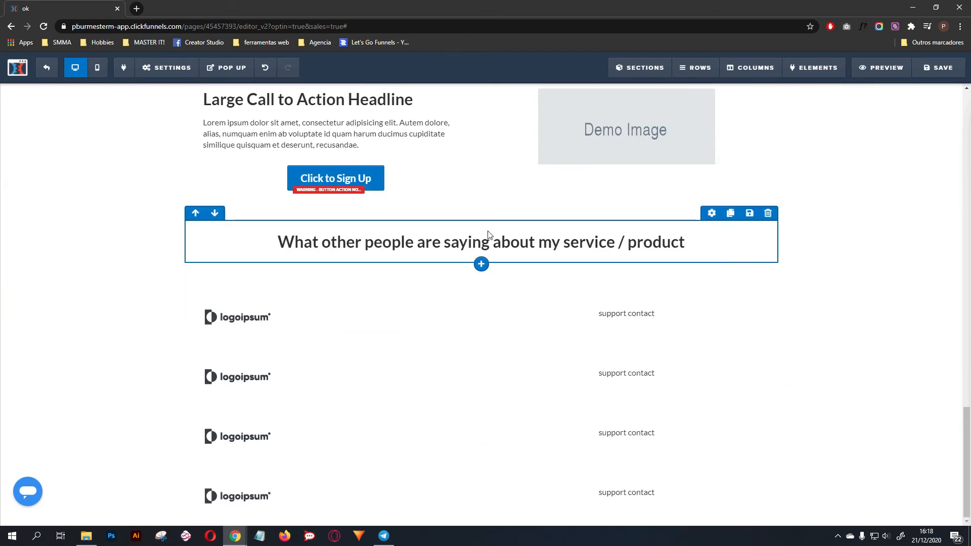
{"action": "left_click", "coordinate": [921, 129]}
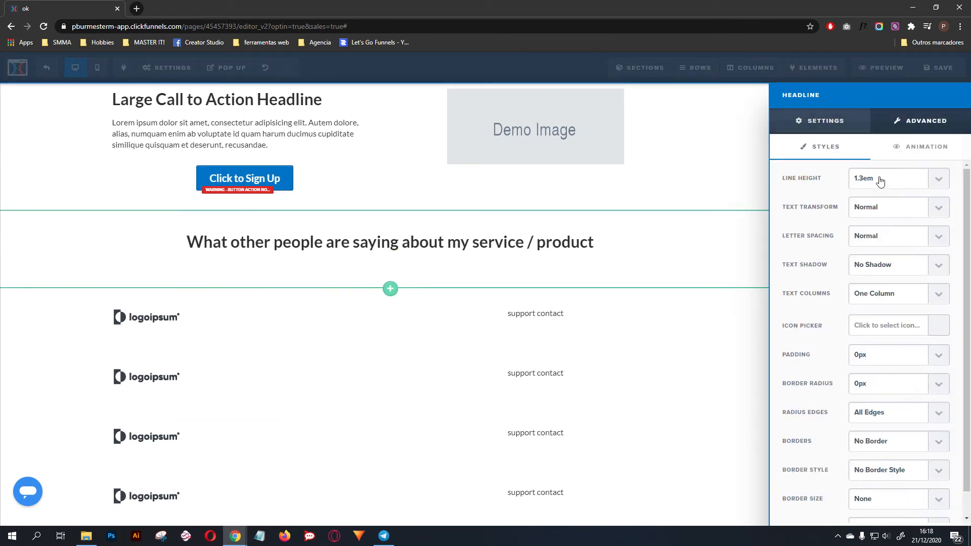
{"action": "left_click", "coordinate": [879, 179]}
{"action": "left_click", "coordinate": [817, 173]}
{"action": "left_click", "coordinate": [877, 214]}
{"action": "left_click", "coordinate": [880, 250]}
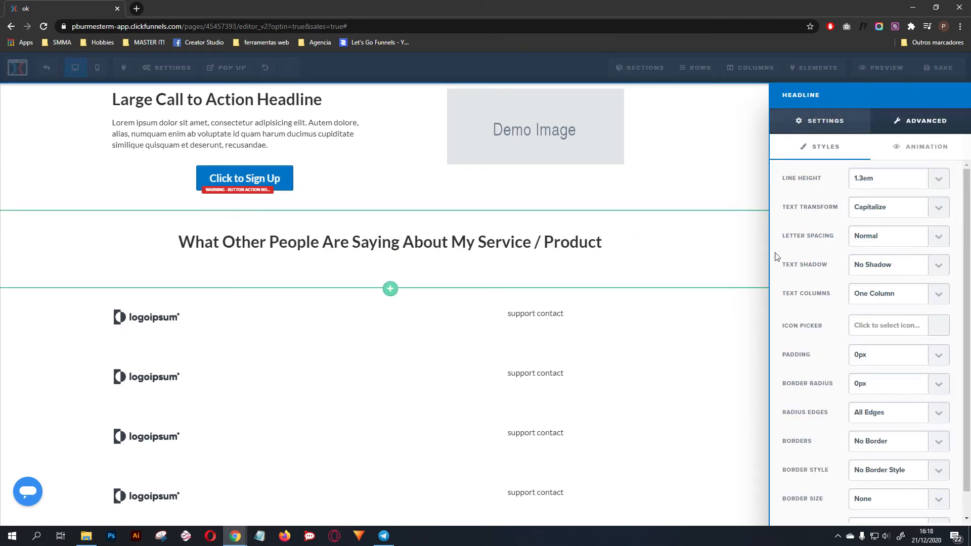
{"action": "left_click", "coordinate": [465, 255]}
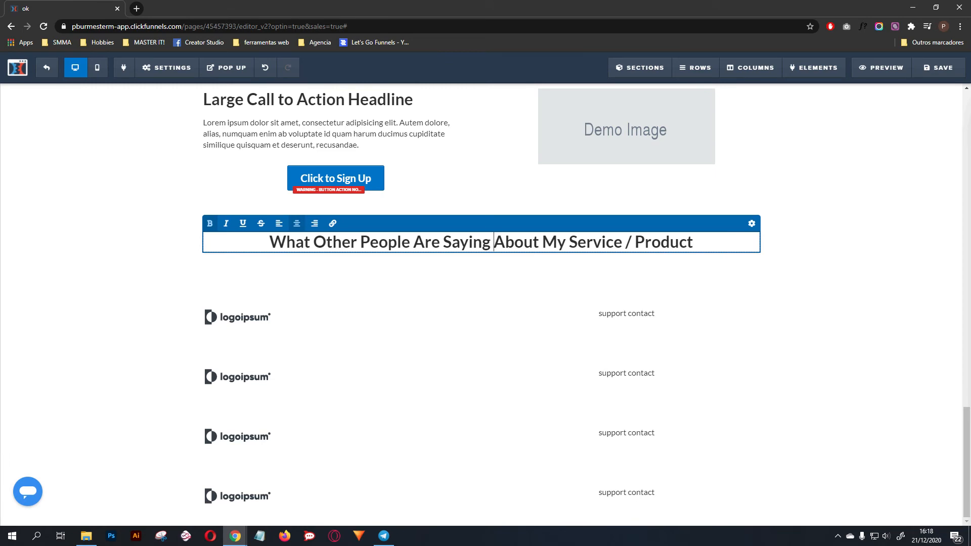
{"action": "key", "text": "Return"}
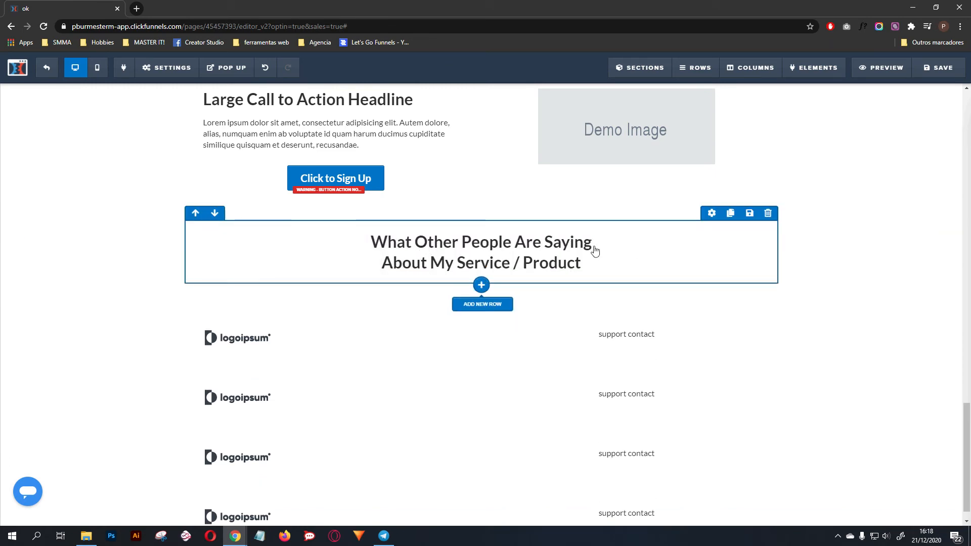
Insert a two-column row below the testimonial headline and add a paragraph and a sub-headline to its first column
{"action": "left_click", "coordinate": [481, 284]}
{"action": "left_click", "coordinate": [853, 112]}
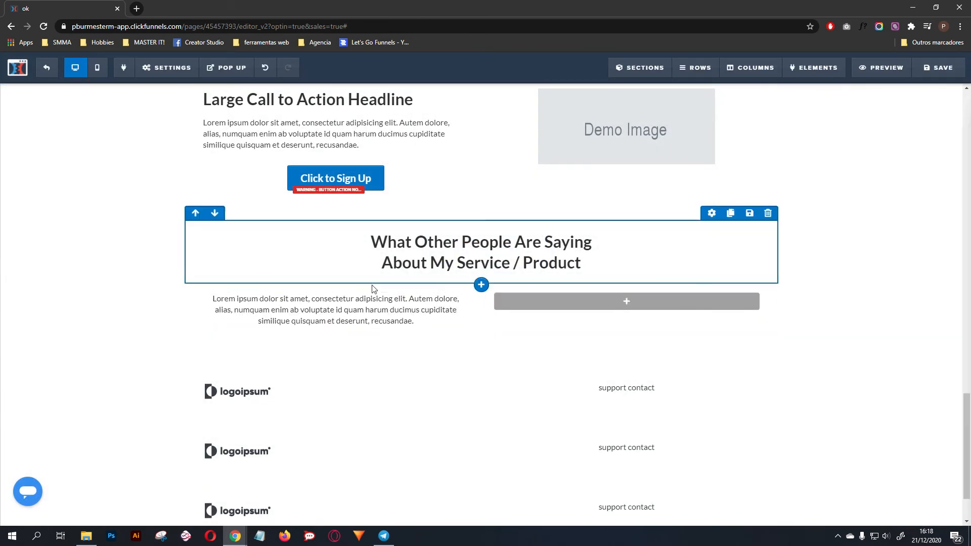
{"action": "left_click", "coordinate": [336, 328]}
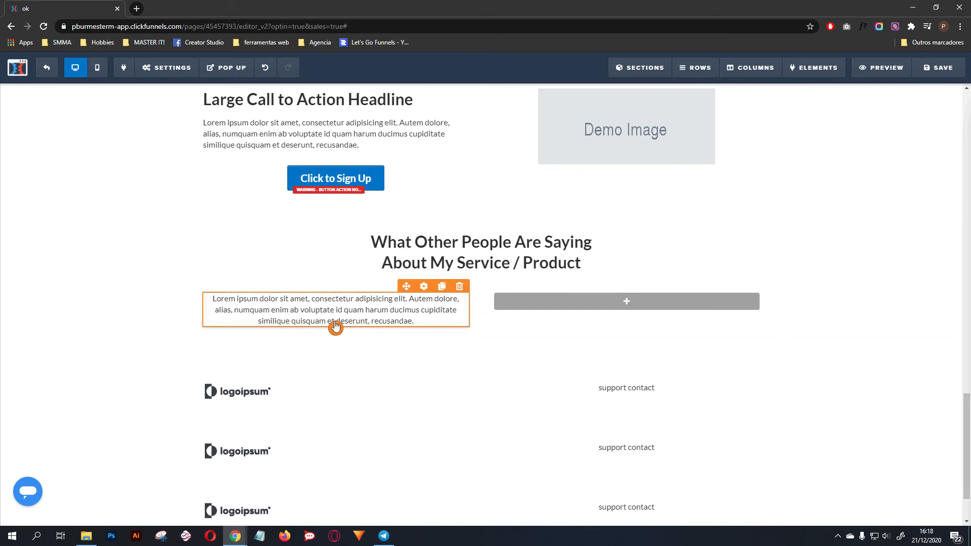
{"action": "left_click", "coordinate": [340, 327]}
{"action": "left_click", "coordinate": [911, 145]}
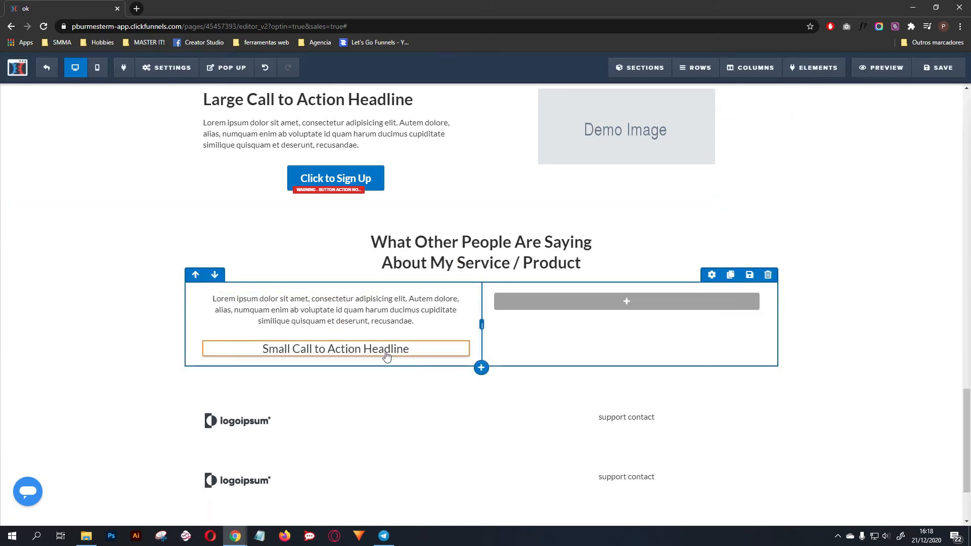
Replace the sub-headline text below the testimonial paragraph with the placeholder customer's full name
{"action": "double_click", "coordinate": [386, 349]}
{"action": "key", "text": "ctrl+a"}
{"action": "type", "text": "Jo"}
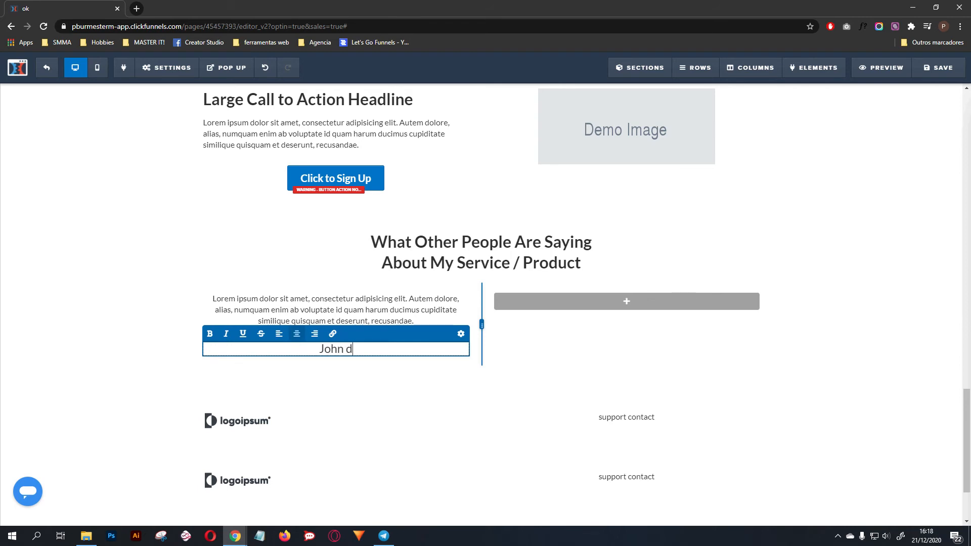
{"action": "left_click", "coordinate": [383, 380]}
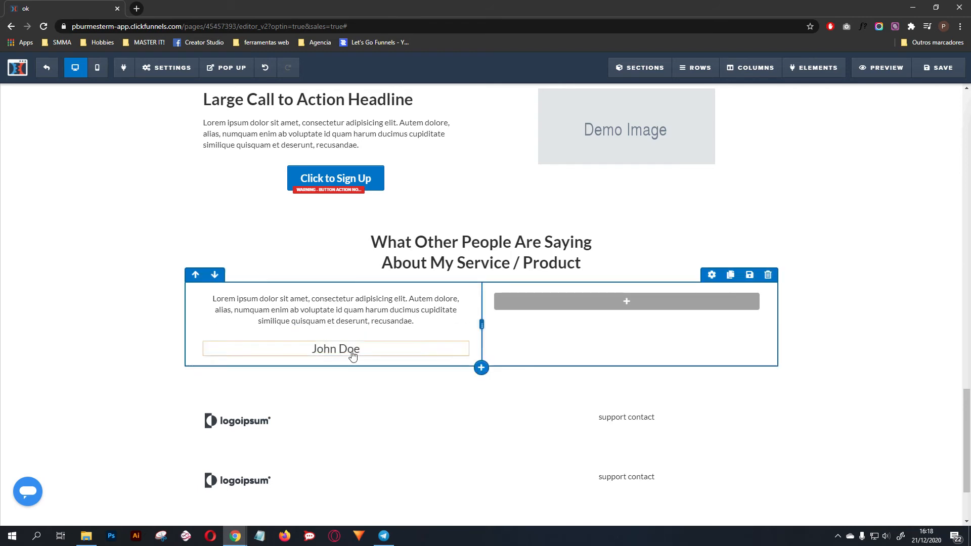
Clone the testimonial paragraph and customer name and move the copies into the row's second column
{"action": "left_click", "coordinate": [442, 287]}
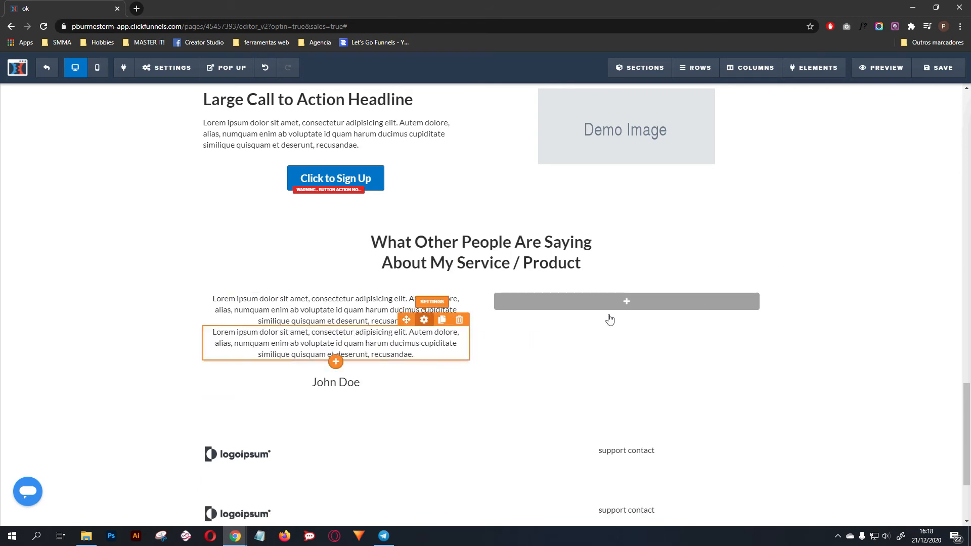
{"action": "left_click_drag", "start_coordinate": [610, 319], "coordinate": [623, 349]}
{"action": "left_click", "coordinate": [442, 340]}
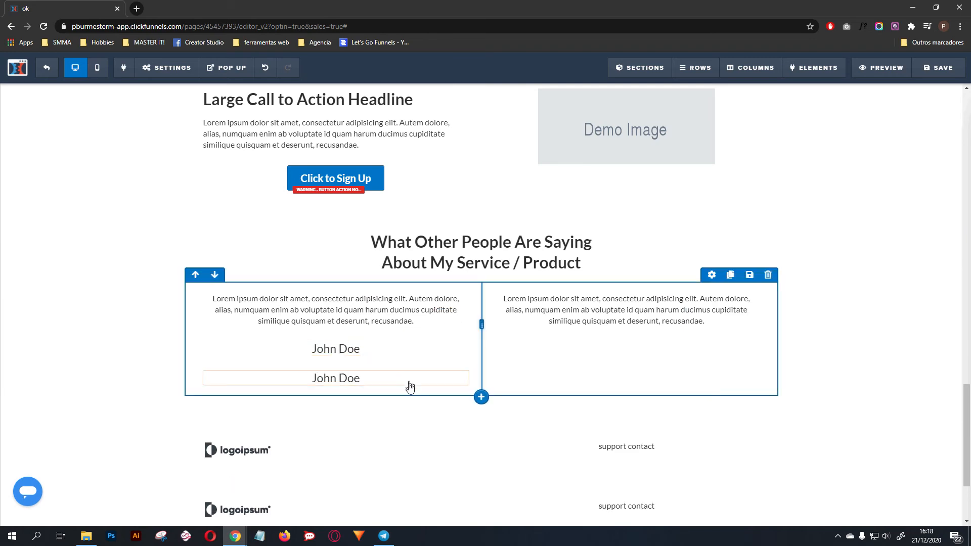
{"action": "left_click_drag", "start_coordinate": [407, 363], "coordinate": [609, 377]}
{"action": "scroll", "coordinate": [383, 193], "scroll_direction": "up", "scroll_amount": 7}
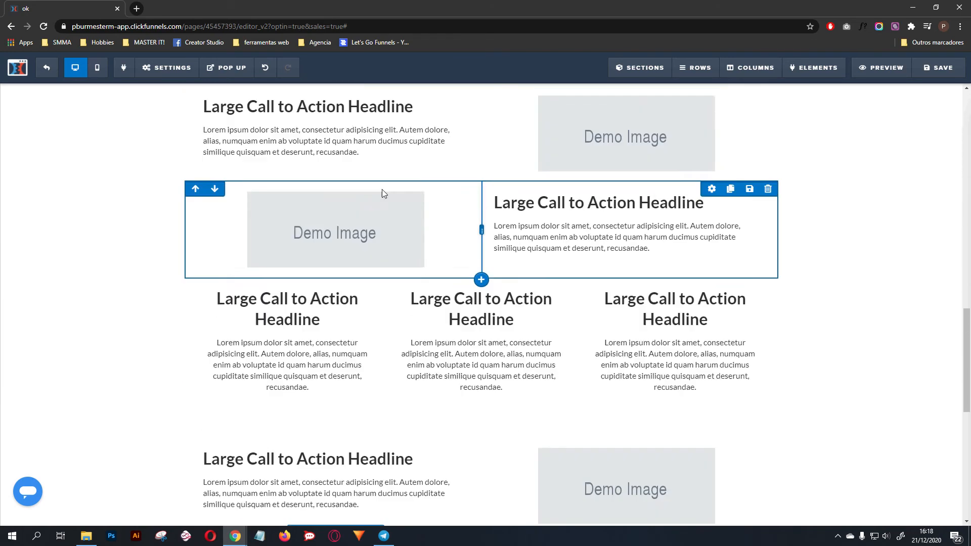
Insert a two-column row below the written testimonials and place a video in each column
{"action": "scroll", "coordinate": [735, 113], "scroll_direction": "up", "scroll_amount": 10}
{"action": "scroll", "coordinate": [845, 257], "scroll_direction": "down", "scroll_amount": 8}
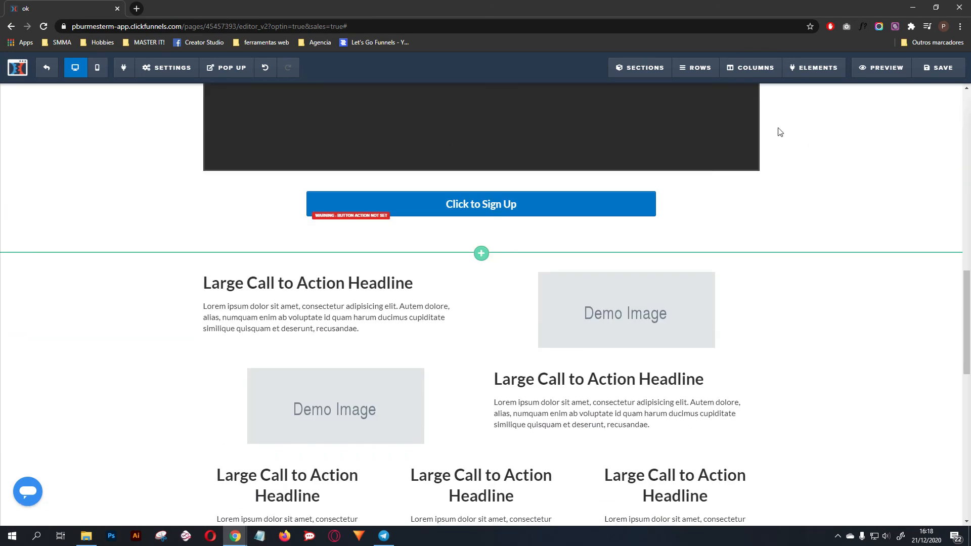
{"action": "scroll", "coordinate": [779, 131], "scroll_direction": "down", "scroll_amount": 15}
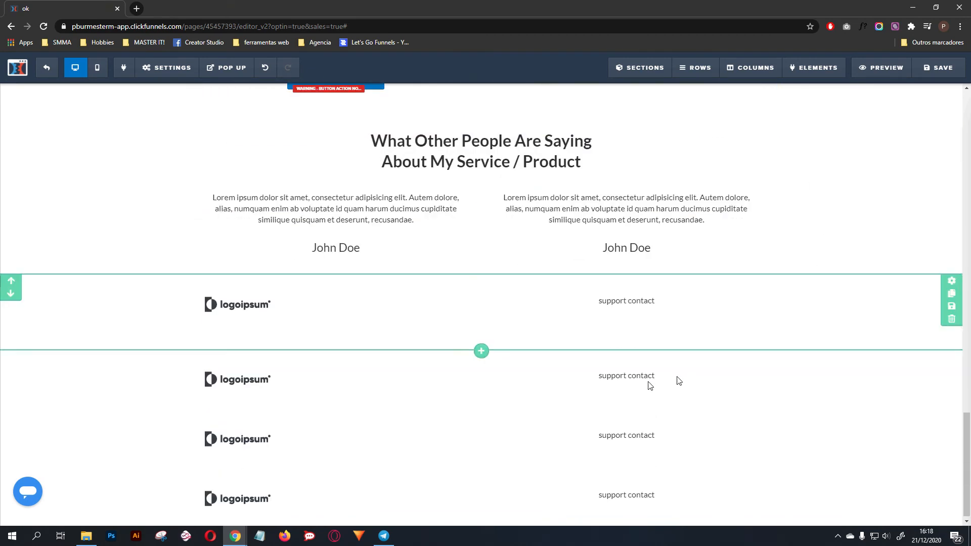
{"action": "scroll", "coordinate": [678, 381], "scroll_direction": "up", "scroll_amount": 5}
{"action": "scroll", "coordinate": [472, 297], "scroll_direction": "down", "scroll_amount": 5}
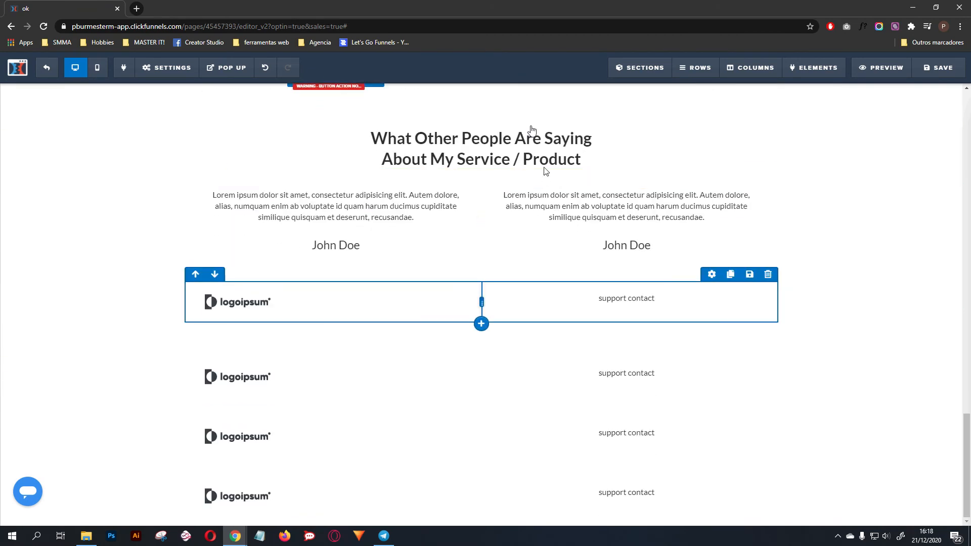
{"action": "scroll", "coordinate": [545, 171], "scroll_direction": "up", "scroll_amount": 1}
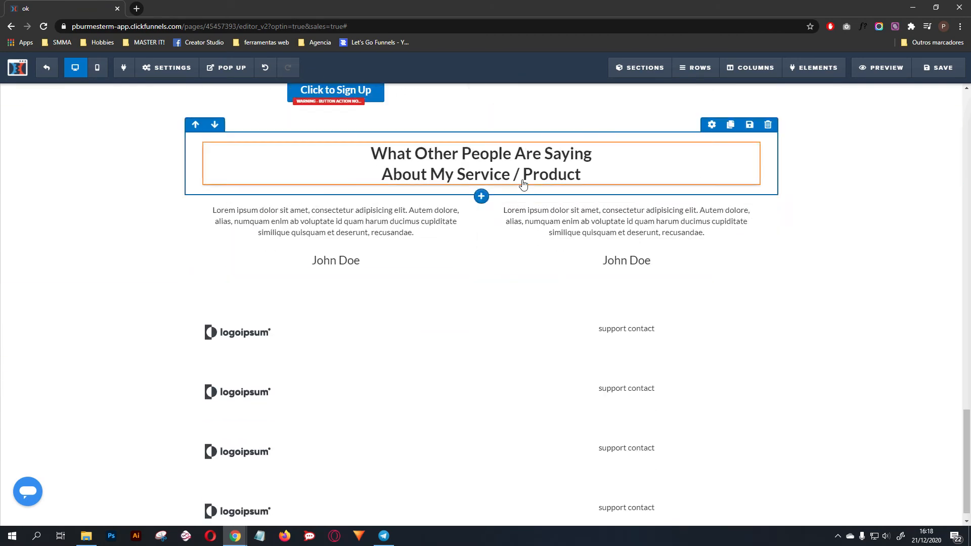
{"action": "left_click", "coordinate": [481, 282]}
{"action": "left_click", "coordinate": [859, 114]}
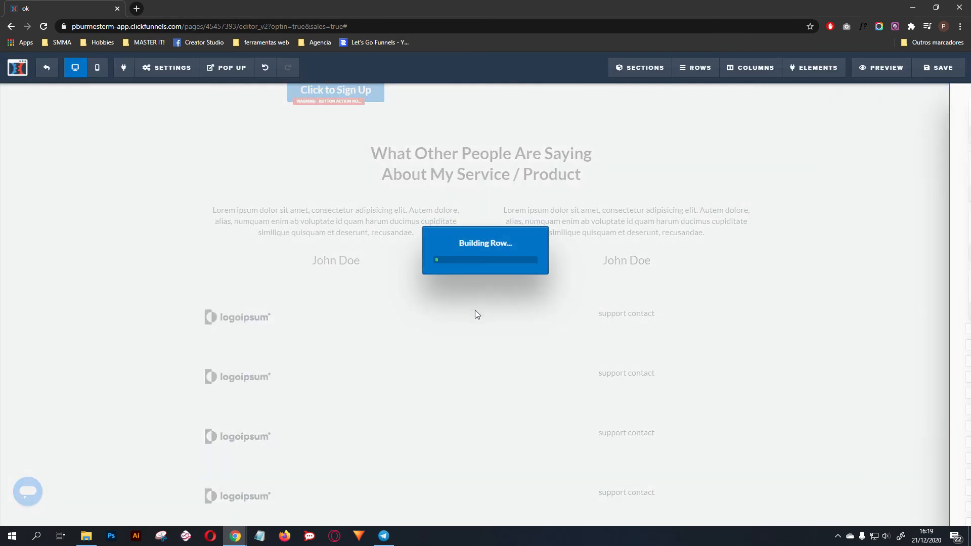
{"action": "left_click", "coordinate": [368, 298]}
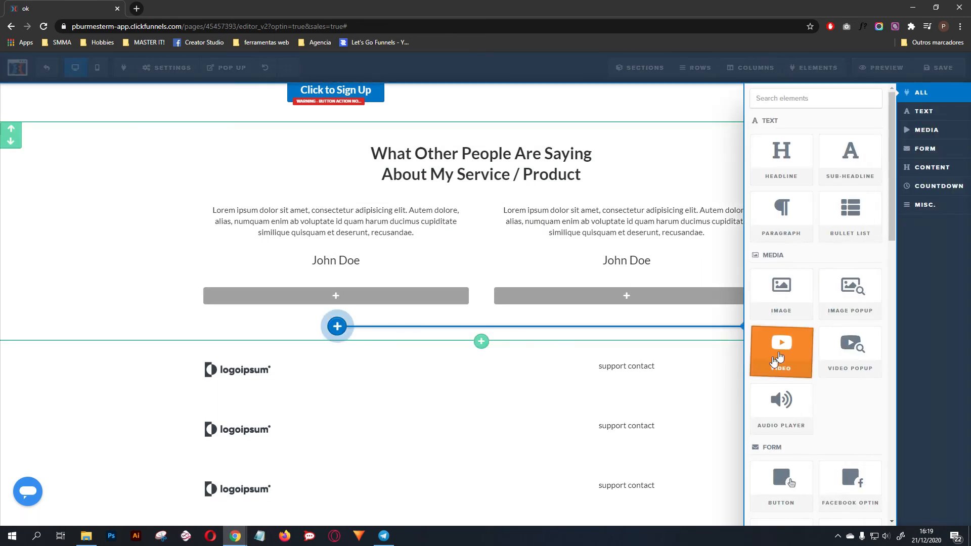
{"action": "left_click", "coordinate": [442, 281]}
{"action": "left_click_drag", "start_coordinate": [406, 281], "coordinate": [642, 328]}
Clone the placeholder customer name and place one copy below each testimonial video
{"action": "scroll", "coordinate": [831, 286], "scroll_direction": "down", "scroll_amount": 2}
{"action": "left_click", "coordinate": [732, 145]}
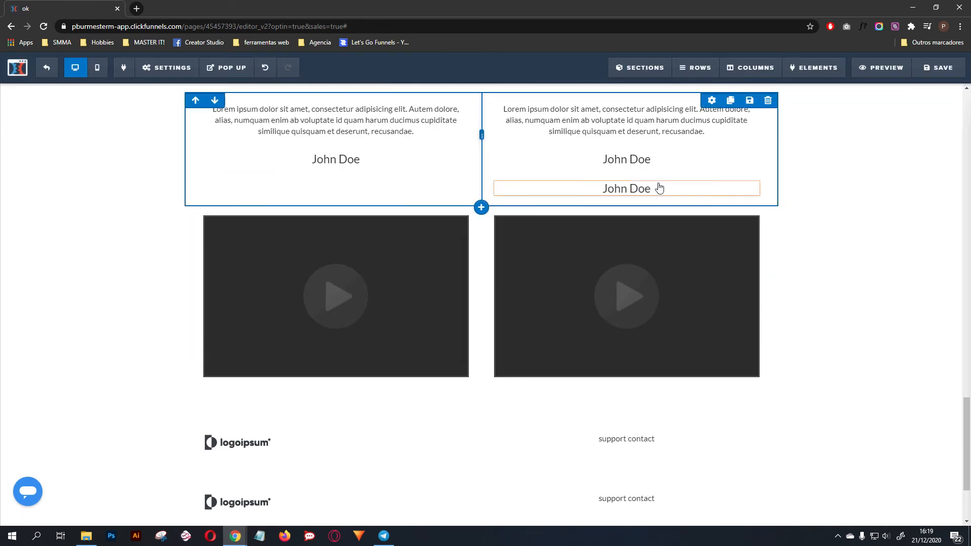
{"action": "left_click_drag", "start_coordinate": [700, 176], "coordinate": [715, 373]}
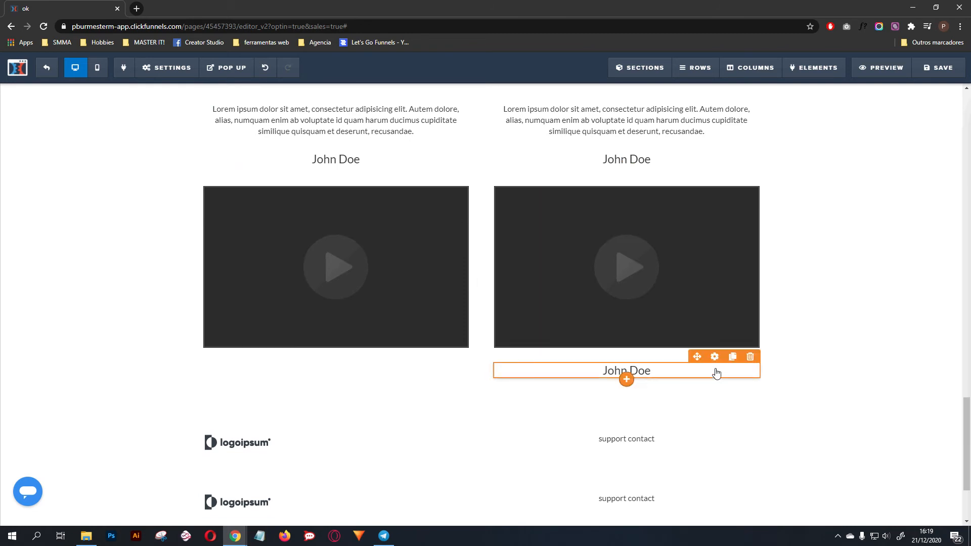
{"action": "left_click", "coordinate": [732, 356]}
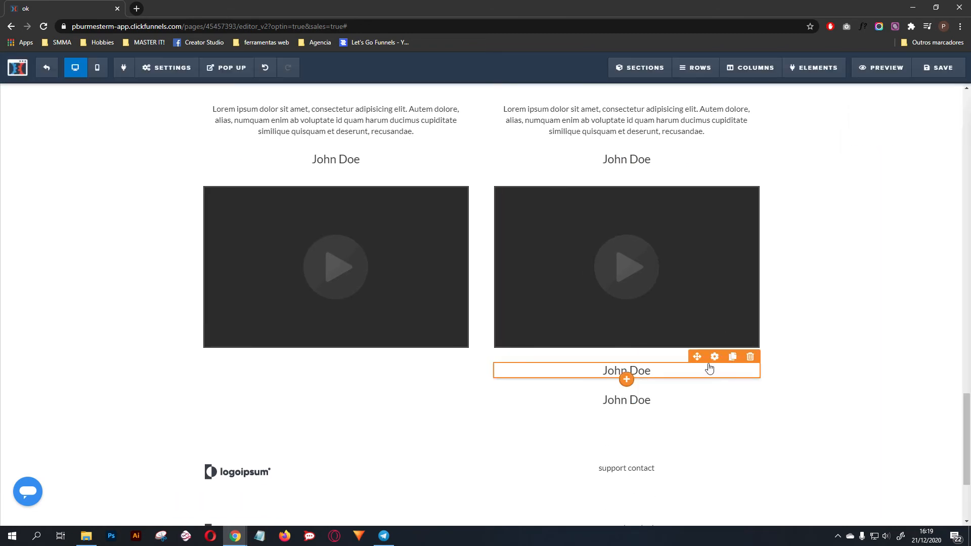
{"action": "left_click_drag", "start_coordinate": [382, 338], "coordinate": [449, 347]}
{"action": "scroll", "coordinate": [577, 208], "scroll_direction": "up", "scroll_amount": 2}
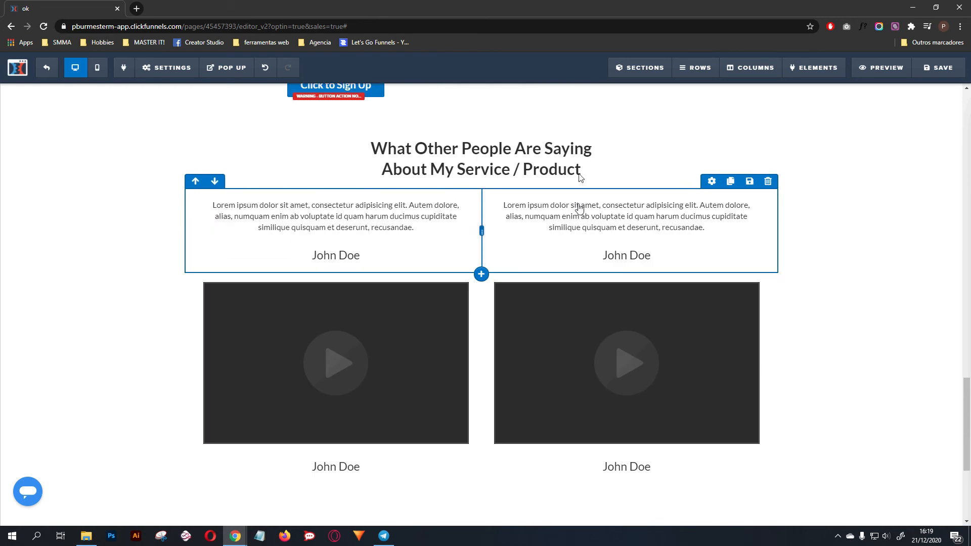
Add a full-width section below the video testimonials and insert a two-column row in it
{"action": "scroll", "coordinate": [752, 280], "scroll_direction": "down", "scroll_amount": 4}
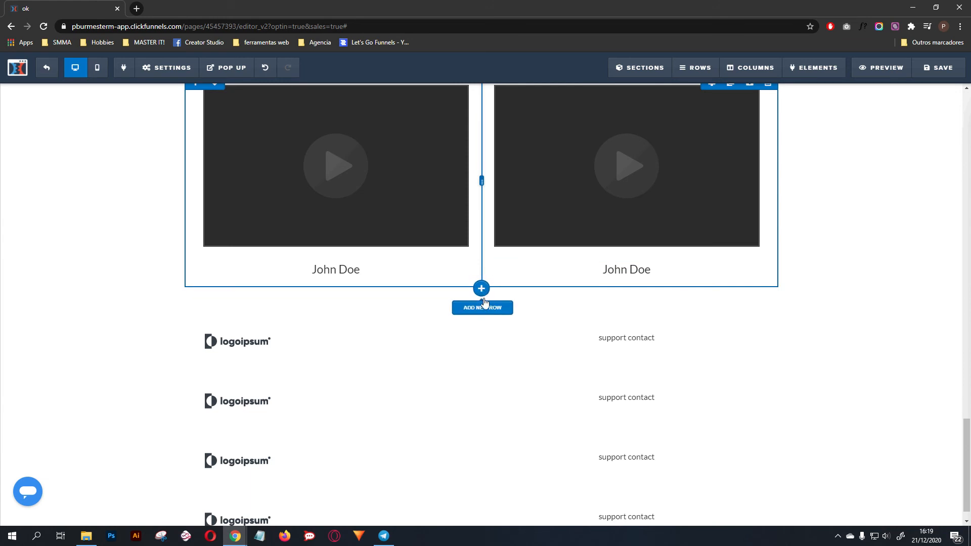
{"action": "left_click", "coordinate": [483, 306]}
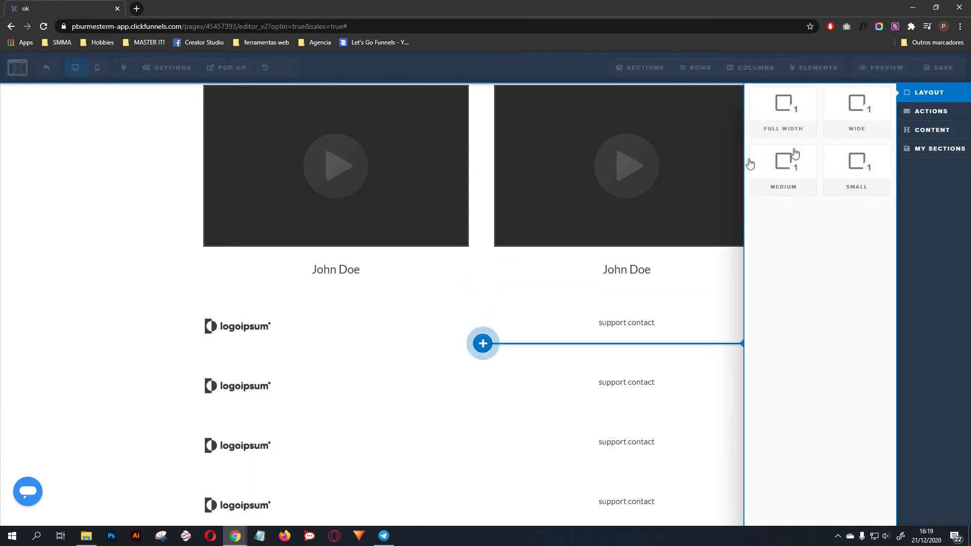
{"action": "left_click", "coordinate": [771, 121]}
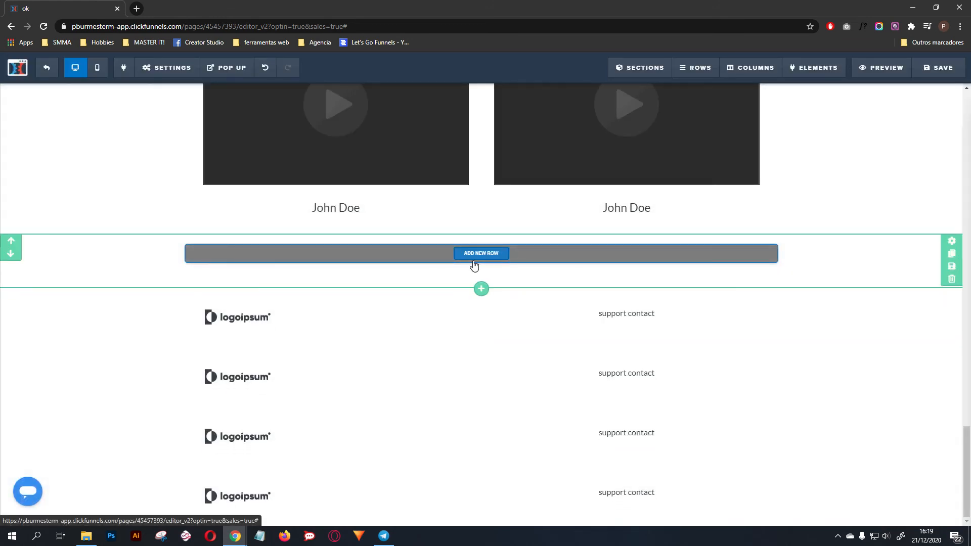
{"action": "left_click", "coordinate": [474, 254]}
{"action": "left_click", "coordinate": [857, 113]}
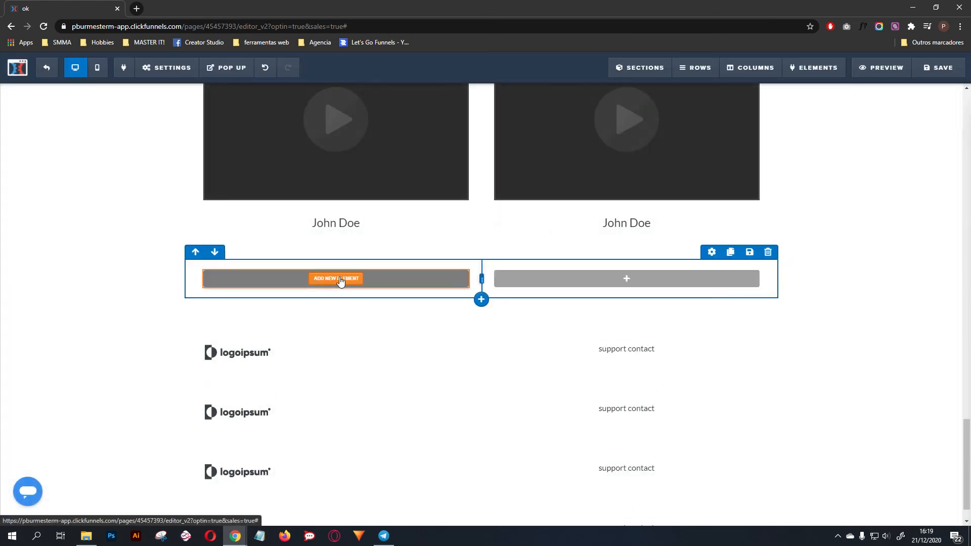
Add a headline with a paragraph below it to the first column of the new row
{"action": "left_click", "coordinate": [336, 278]}
{"action": "left_click", "coordinate": [793, 157]}
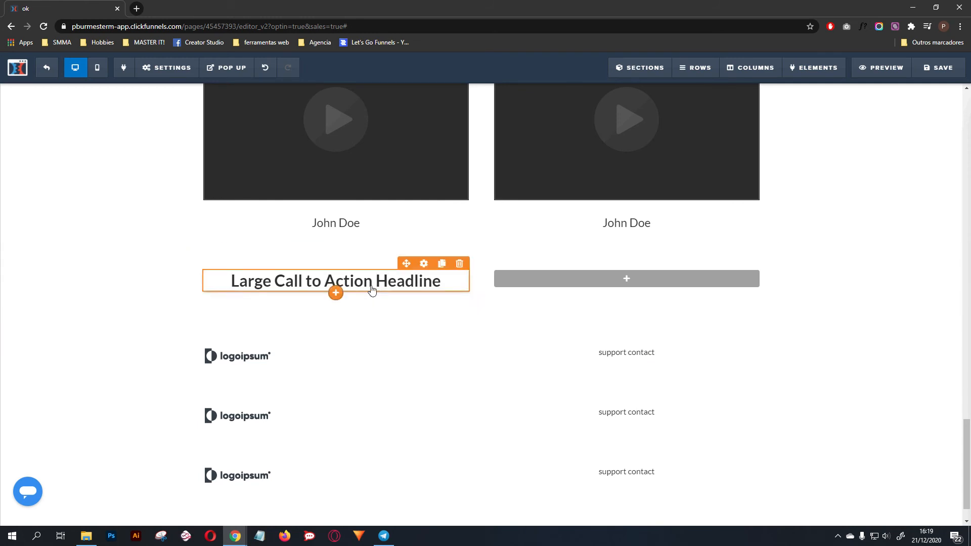
{"action": "left_click", "coordinate": [349, 293]}
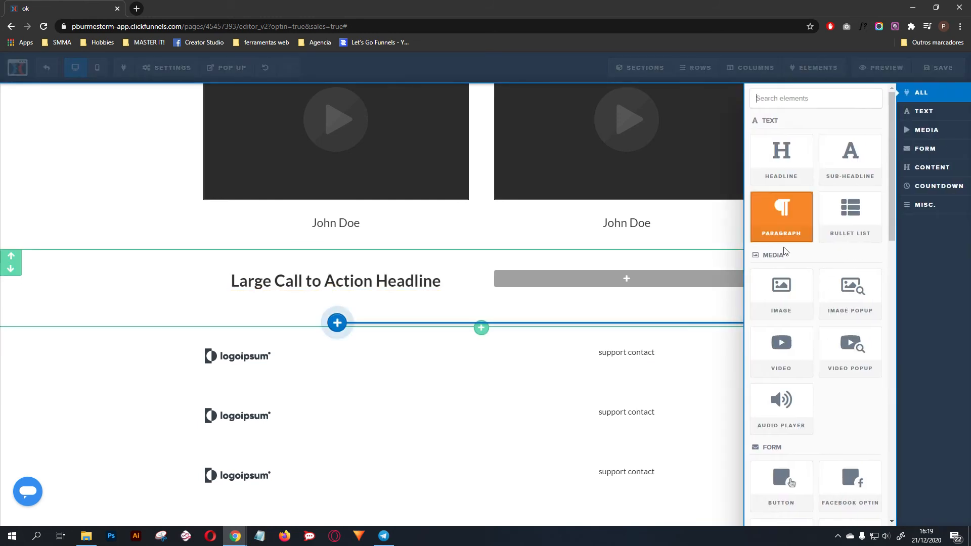
{"action": "left_click", "coordinate": [779, 215]}
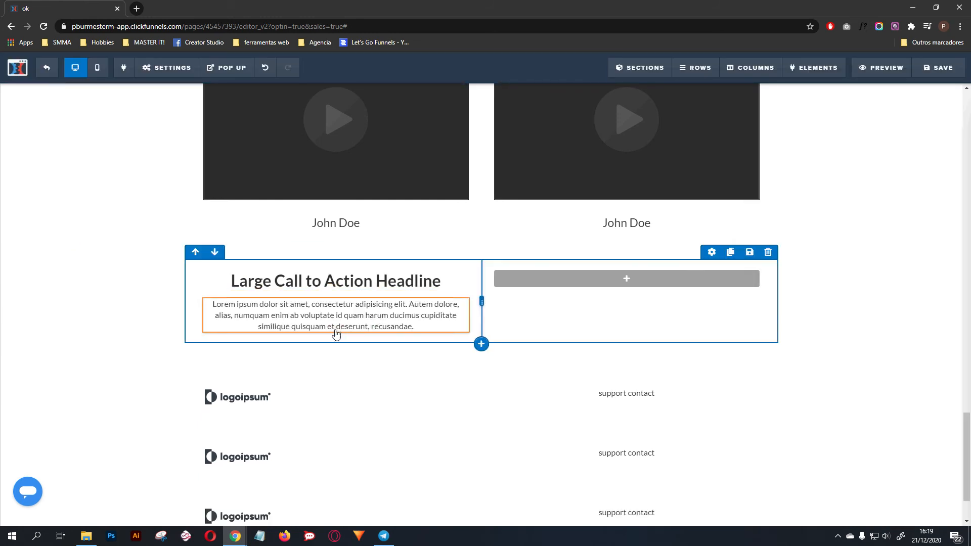
Add a button below the paragraph in the first column and an image in the second column
{"action": "left_click", "coordinate": [515, 282]}
{"action": "left_click", "coordinate": [939, 149]}
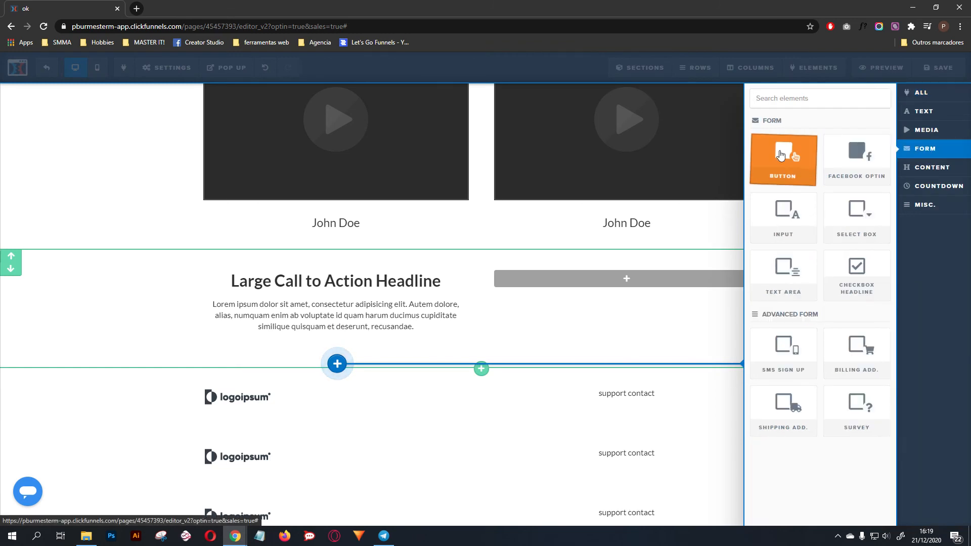
{"action": "left_click", "coordinate": [780, 155]}
{"action": "left_click", "coordinate": [674, 283]}
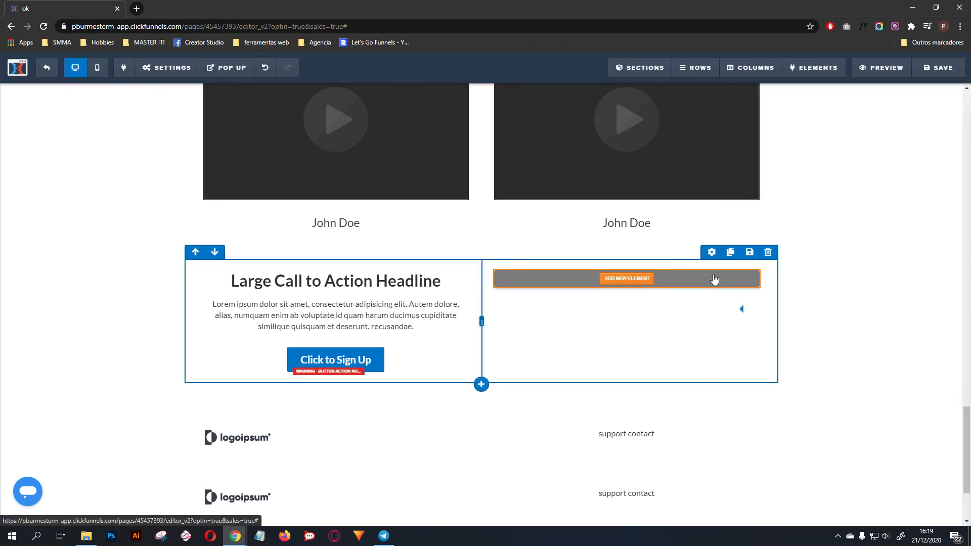
{"action": "left_click", "coordinate": [714, 279]}
{"action": "left_click", "coordinate": [783, 298]}
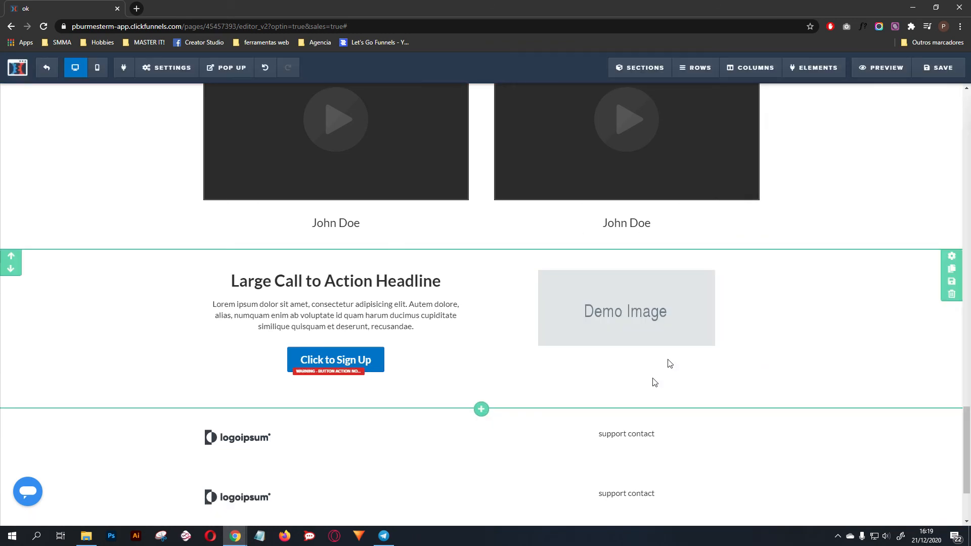
Add another full-width section above the footer and insert a one-column row in it
{"action": "scroll", "coordinate": [662, 369], "scroll_direction": "down", "scroll_amount": 1}
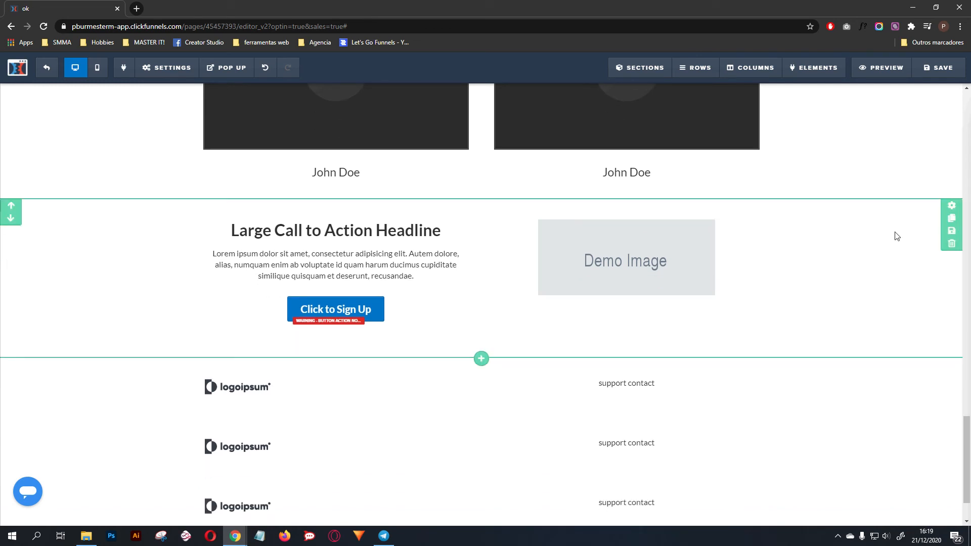
{"action": "left_click", "coordinate": [479, 360]}
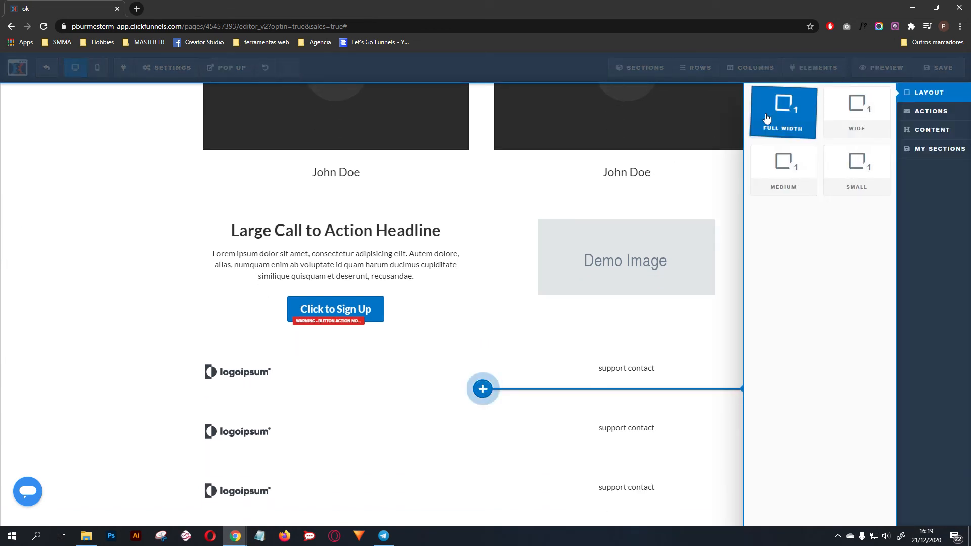
{"action": "left_click", "coordinate": [785, 108]}
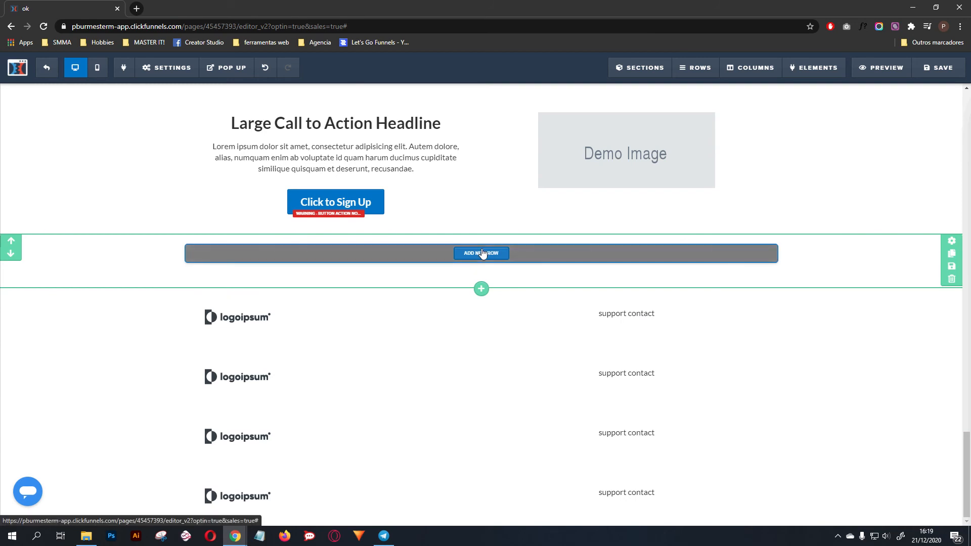
{"action": "left_click", "coordinate": [481, 254]}
{"action": "left_click", "coordinate": [765, 112]}
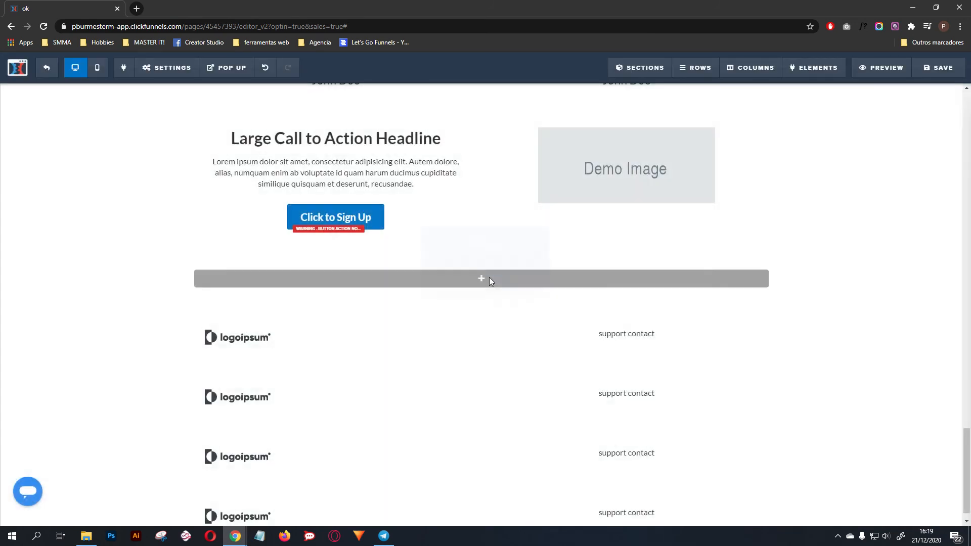
Add a headline to the one-column row and enlarge its font size until it spans most of the row
{"action": "left_click", "coordinate": [501, 279]}
{"action": "left_click", "coordinate": [774, 175]}
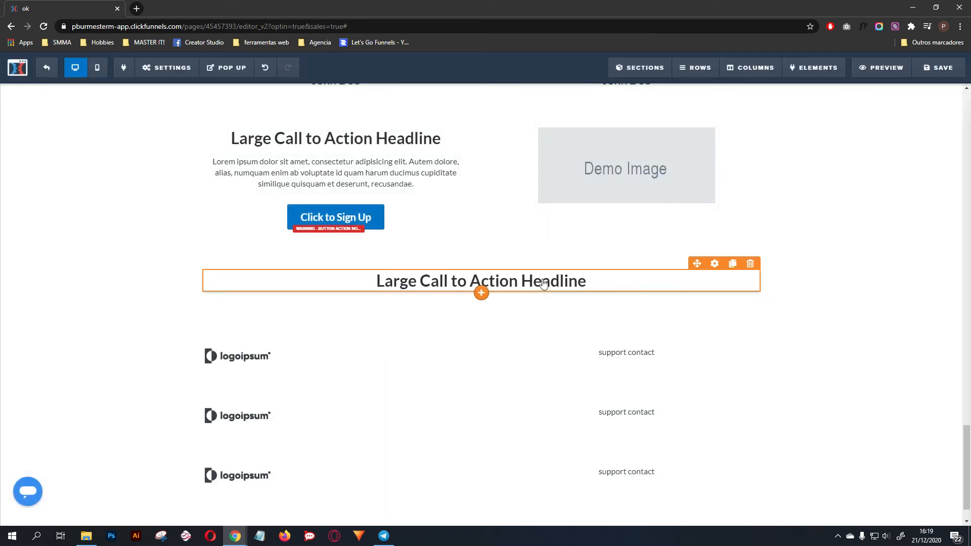
{"action": "left_click", "coordinate": [714, 264]}
{"action": "left_click_drag", "start_coordinate": [885, 199], "coordinate": [927, 200]}
{"action": "left_click", "coordinate": [500, 313]}
Add a paragraph below the large headline and increase its font size so it fills two lines
{"action": "left_click", "coordinate": [481, 331]}
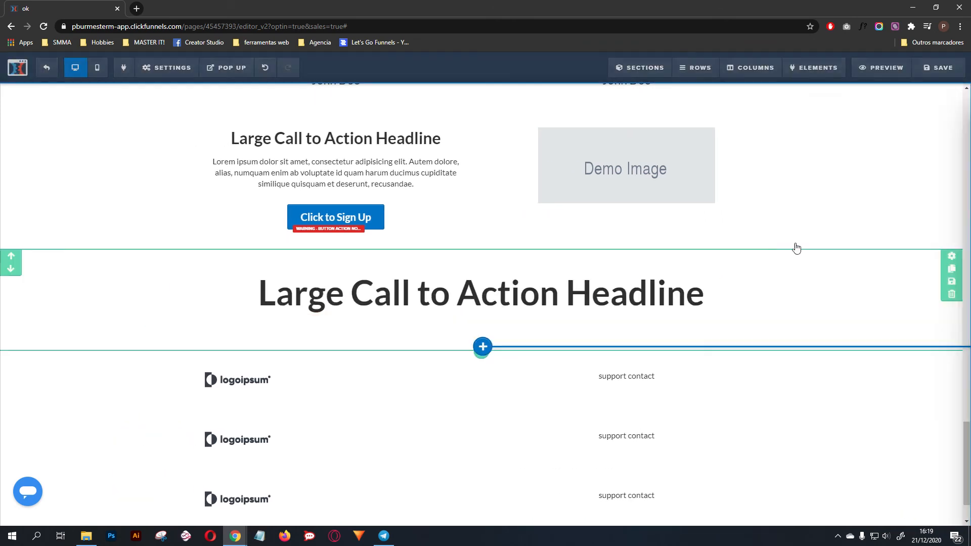
{"action": "left_click", "coordinate": [783, 215]}
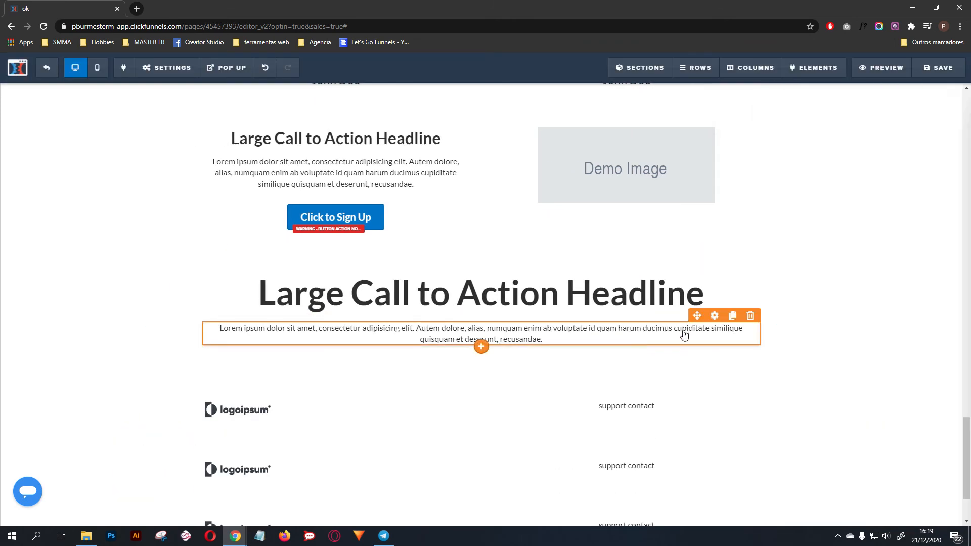
{"action": "left_click", "coordinate": [713, 318]}
{"action": "mouse_move", "coordinate": [866, 199]}
{"action": "left_mouse_down"}
{"action": "mouse_move", "coordinate": [885, 202]}
{"action": "mouse_move", "coordinate": [876, 203]}
{"action": "left_mouse_up"}
{"action": "left_click", "coordinate": [516, 284]}
Insert a one-column row below the enlarged paragraph and add a button to it
{"action": "scroll", "coordinate": [523, 196], "scroll_direction": "down", "scroll_amount": 2}
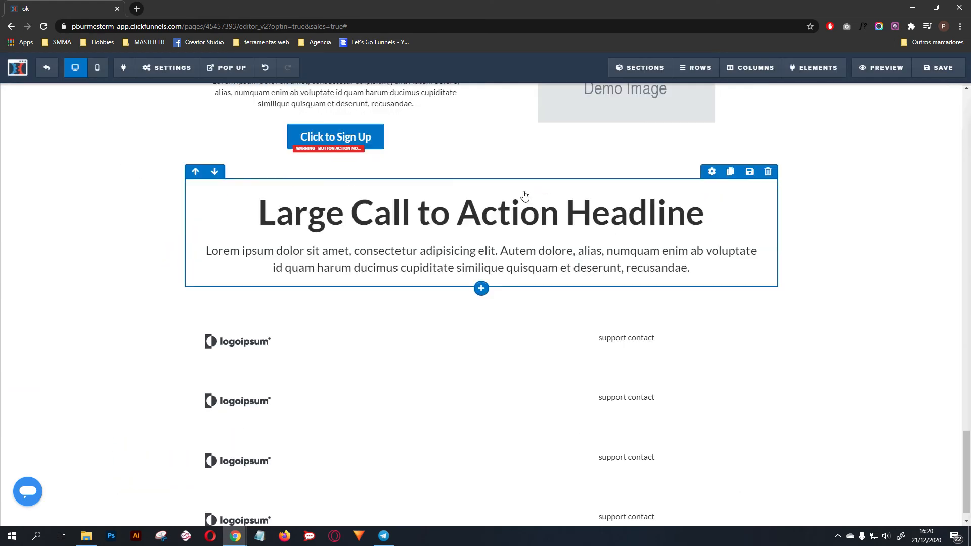
{"action": "scroll", "coordinate": [510, 284], "scroll_direction": "up", "scroll_amount": 20}
{"action": "scroll", "coordinate": [437, 147], "scroll_direction": "up", "scroll_amount": 5}
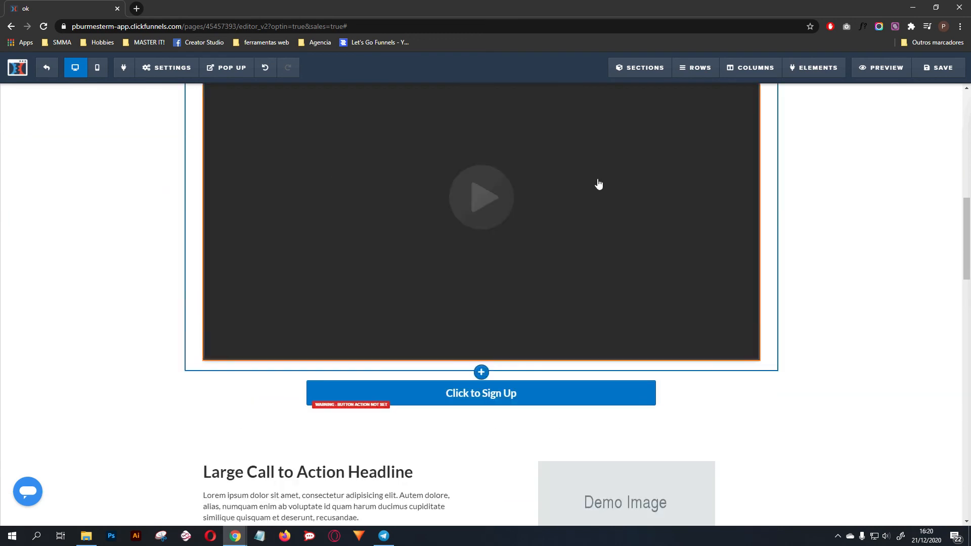
{"action": "scroll", "coordinate": [598, 184], "scroll_direction": "down", "scroll_amount": 15}
{"action": "scroll", "coordinate": [446, 344], "scroll_direction": "down", "scroll_amount": 9}
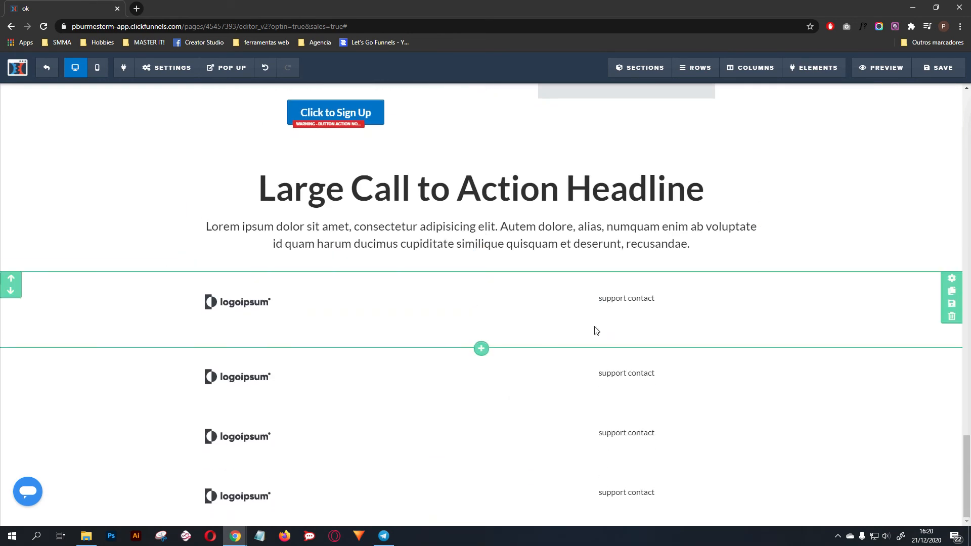
{"action": "left_click", "coordinate": [482, 283]}
{"action": "left_click", "coordinate": [788, 114]}
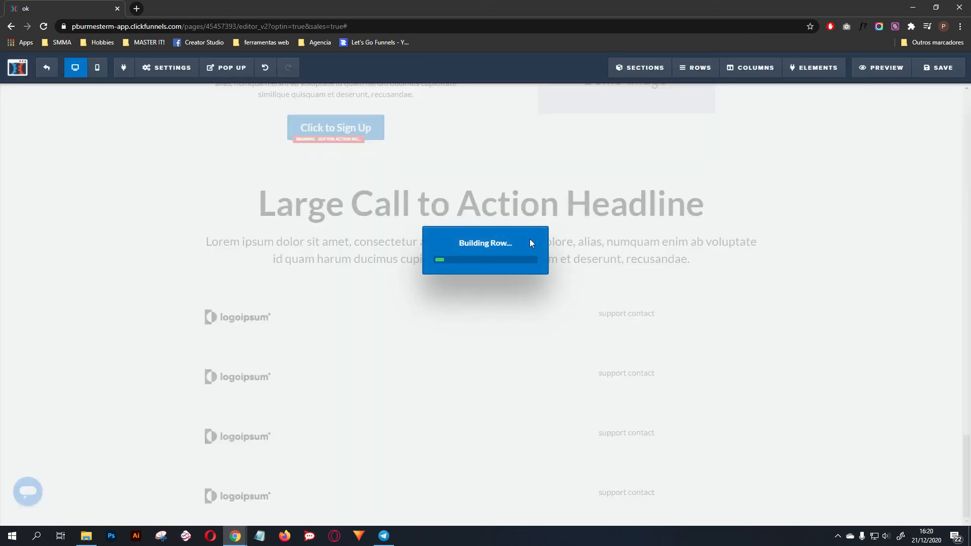
{"action": "left_click", "coordinate": [493, 282]}
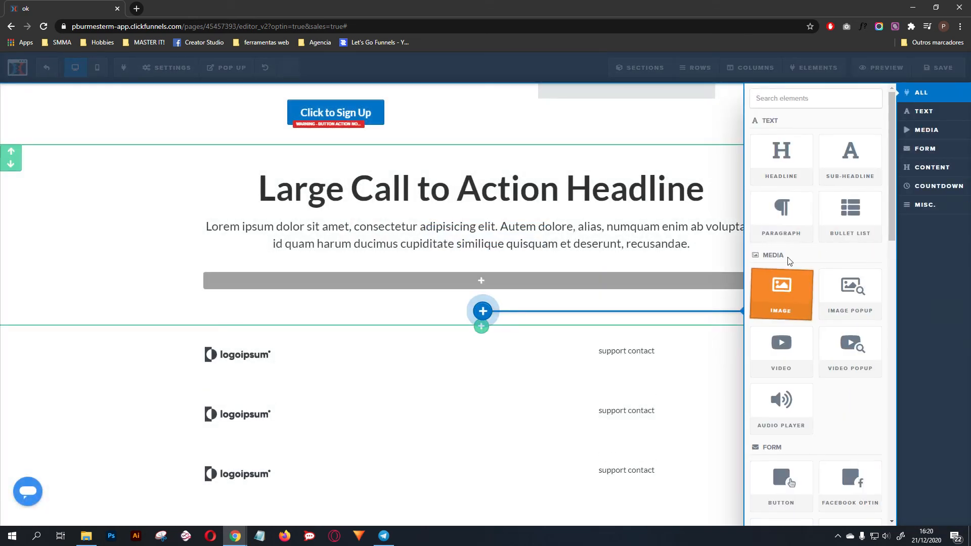
{"action": "left_click", "coordinate": [918, 170]}
{"action": "left_click", "coordinate": [926, 150]}
{"action": "left_click", "coordinate": [792, 155]}
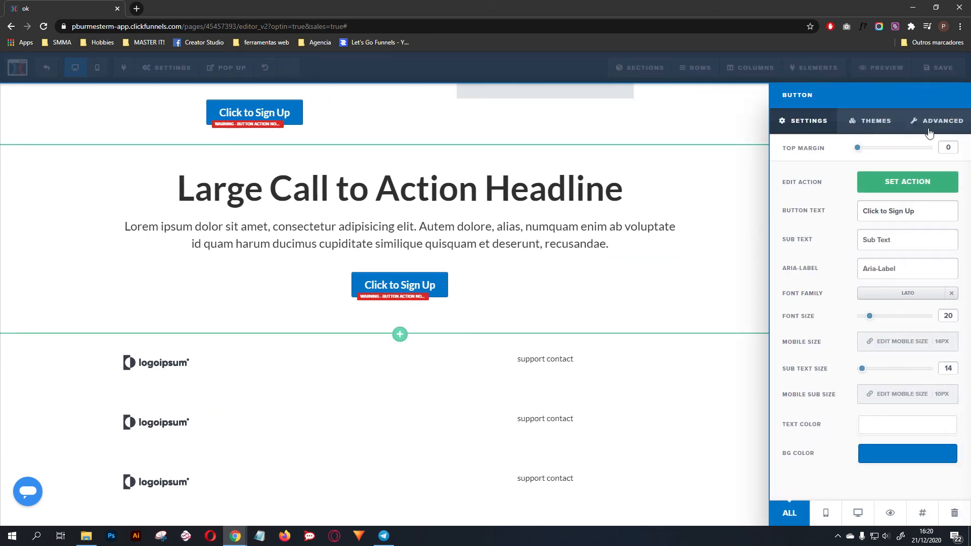
Make the new button full width and narrow its row to match the sign-up button below the main video
{"action": "left_click", "coordinate": [937, 120]}
{"action": "left_click", "coordinate": [890, 178]}
{"action": "left_click", "coordinate": [877, 204]}
{"action": "left_click", "coordinate": [732, 271]}
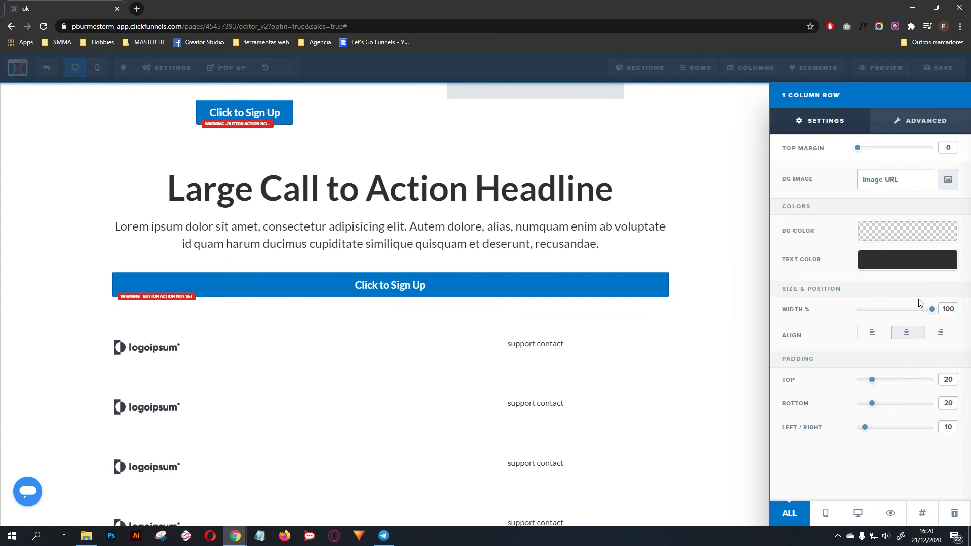
{"action": "left_click_drag", "start_coordinate": [927, 314], "coordinate": [891, 315]}
{"action": "left_click", "coordinate": [741, 273]}
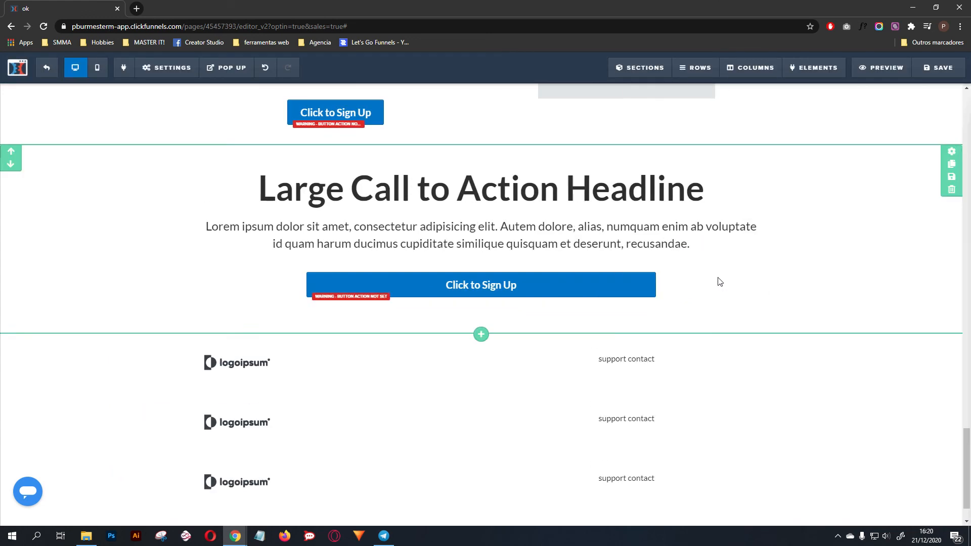
Set the full-width sign-up button in the closing call-to-action section to open the pop-up
{"action": "left_click", "coordinate": [652, 284]}
{"action": "left_click", "coordinate": [885, 184]}
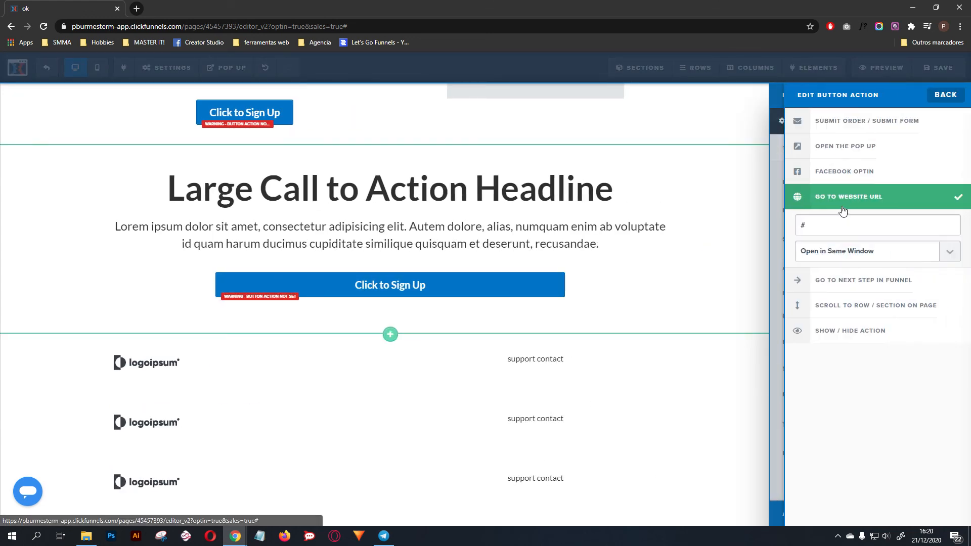
{"action": "left_click", "coordinate": [819, 148]}
{"action": "left_click", "coordinate": [443, 235]}
Set the sign-up button in the image-text section above the closing call-to-action to open the pop-up
{"action": "scroll", "coordinate": [455, 268], "scroll_direction": "up", "scroll_amount": 3}
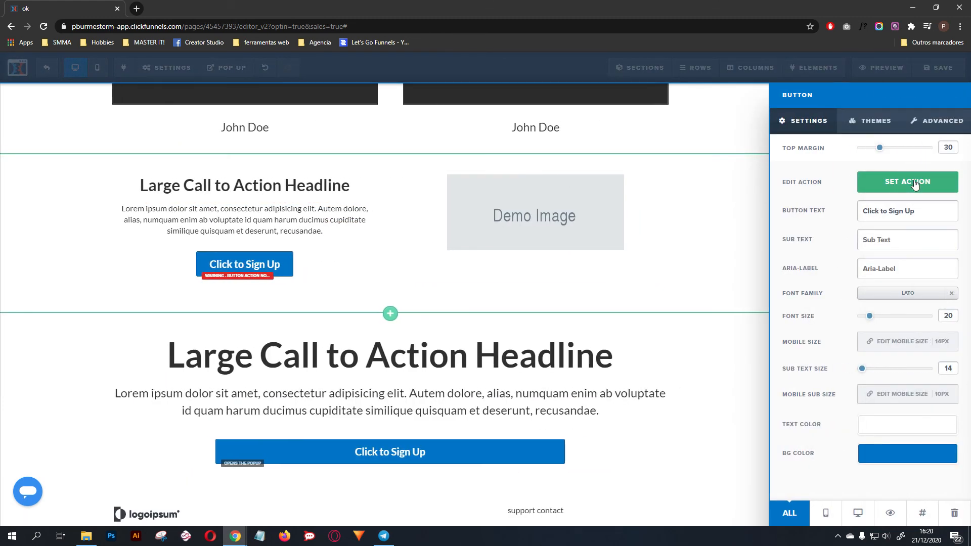
{"action": "left_click", "coordinate": [892, 181]}
{"action": "left_click", "coordinate": [841, 149]}
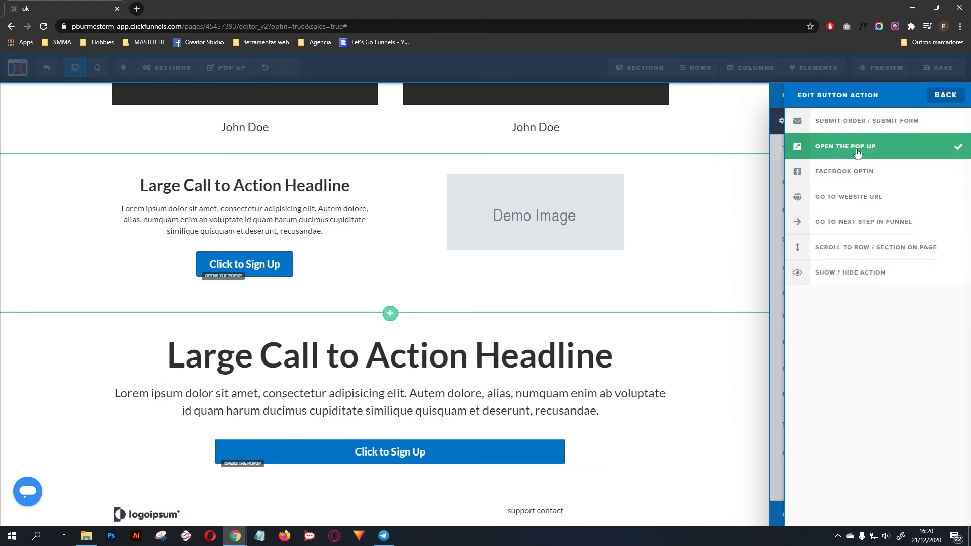
{"action": "left_click", "coordinate": [589, 319]}
Open the pop-up for editing and insert a one-column row below its headline and paragraph
{"action": "scroll", "coordinate": [566, 277], "scroll_direction": "up", "scroll_amount": 10}
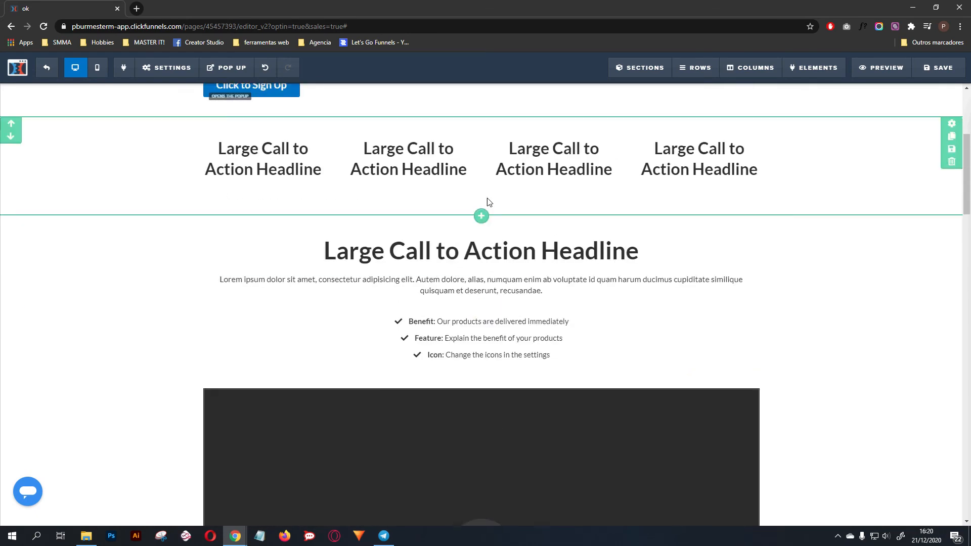
{"action": "scroll", "coordinate": [489, 203], "scroll_direction": "up", "scroll_amount": 3}
{"action": "mouse_move", "coordinate": [247, 79]}
{"action": "left_click", "coordinate": [224, 90]}
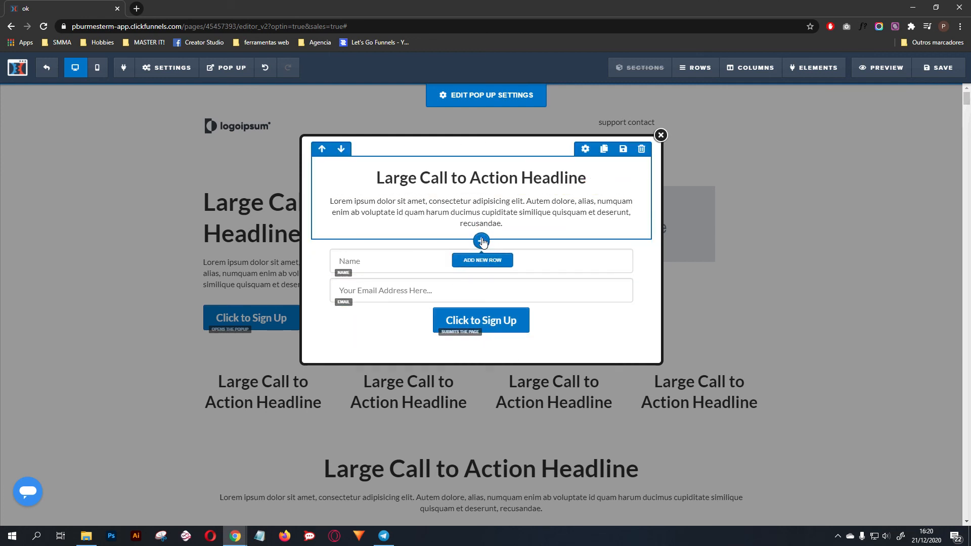
{"action": "left_click", "coordinate": [481, 241]}
{"action": "left_click", "coordinate": [783, 104]}
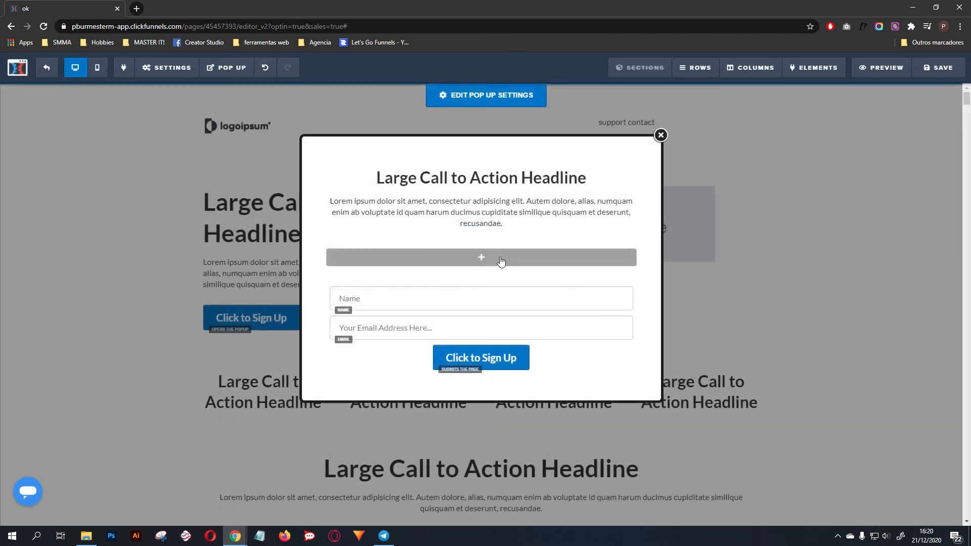
Fill the new pop-up row with a headline and a paragraph, and delete the original text row above it
{"action": "left_click", "coordinate": [500, 261]}
{"action": "left_click", "coordinate": [808, 154]}
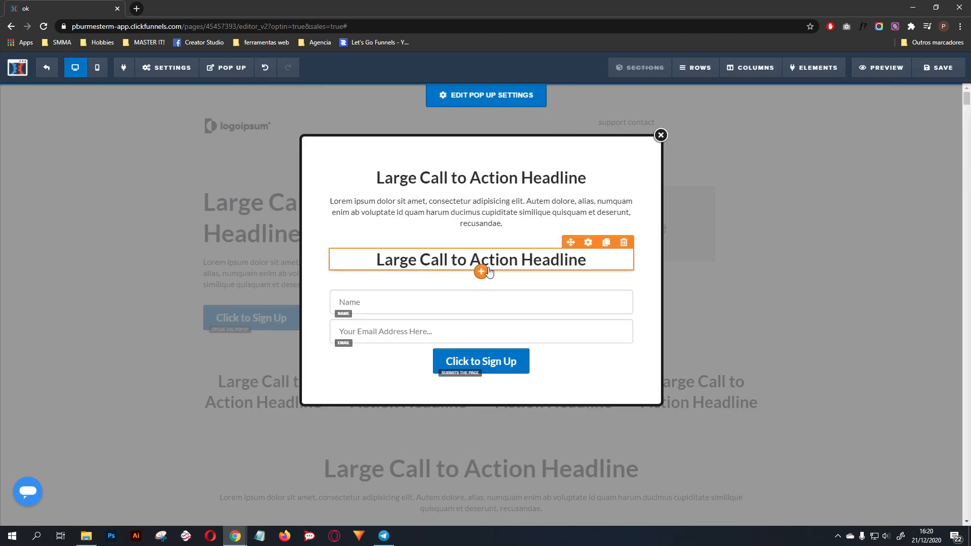
{"action": "left_click", "coordinate": [493, 271]}
{"action": "left_click", "coordinate": [783, 218]}
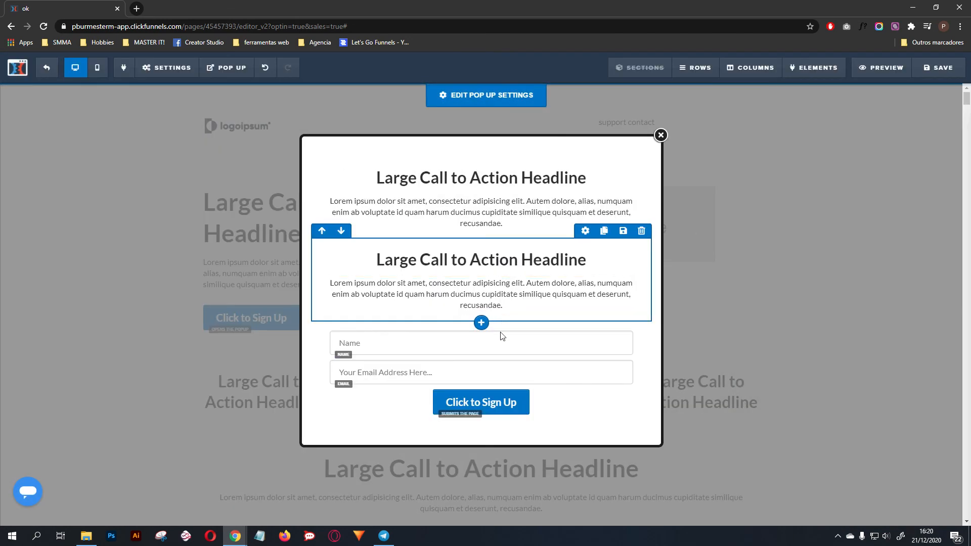
{"action": "left_click", "coordinate": [641, 151]}
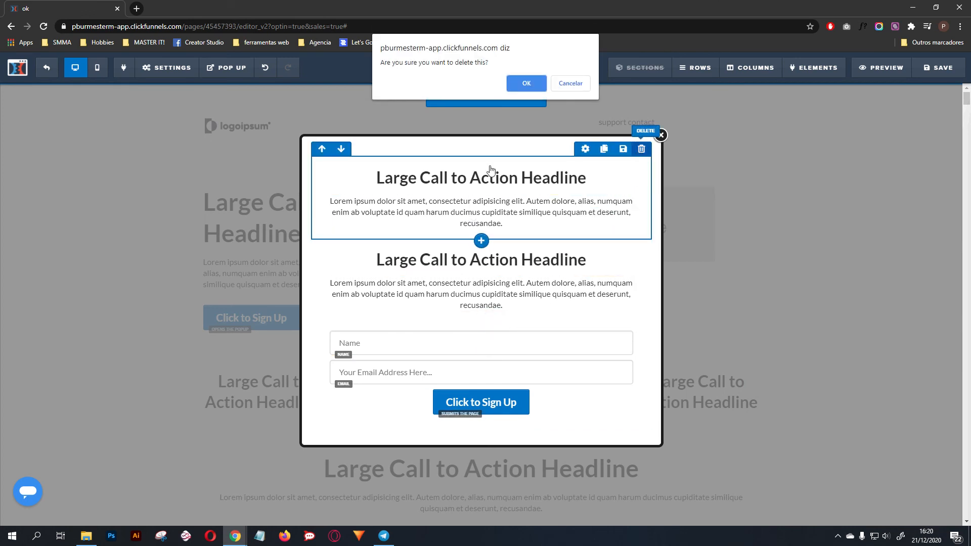
{"action": "left_click", "coordinate": [523, 88]}
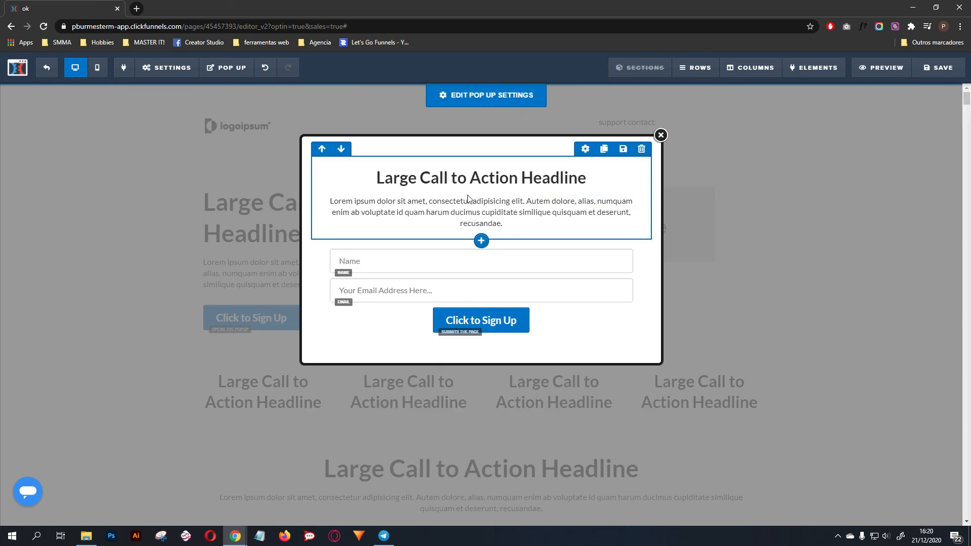
Insert a one-column row below the pop-up's text row, add an input field to it and duplicate that field
{"action": "left_click", "coordinate": [481, 241]}
{"action": "left_click", "coordinate": [773, 119]}
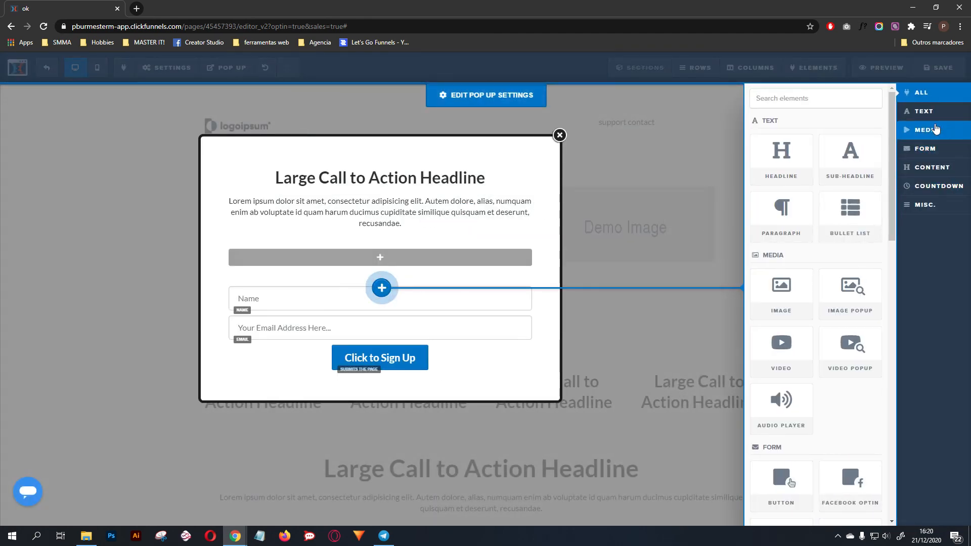
{"action": "left_click", "coordinate": [930, 135]}
{"action": "left_click", "coordinate": [928, 148]}
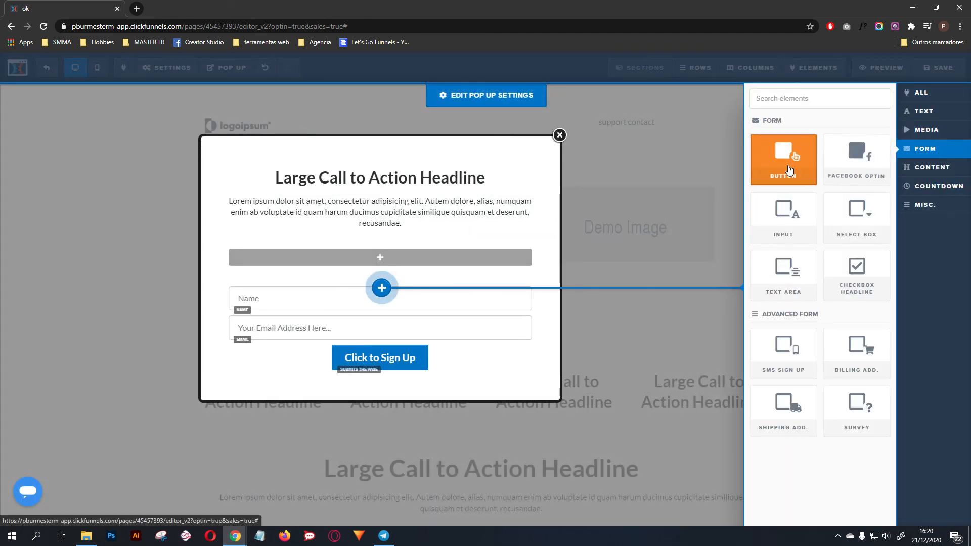
{"action": "left_click", "coordinate": [786, 217]}
{"action": "left_click", "coordinate": [606, 243]}
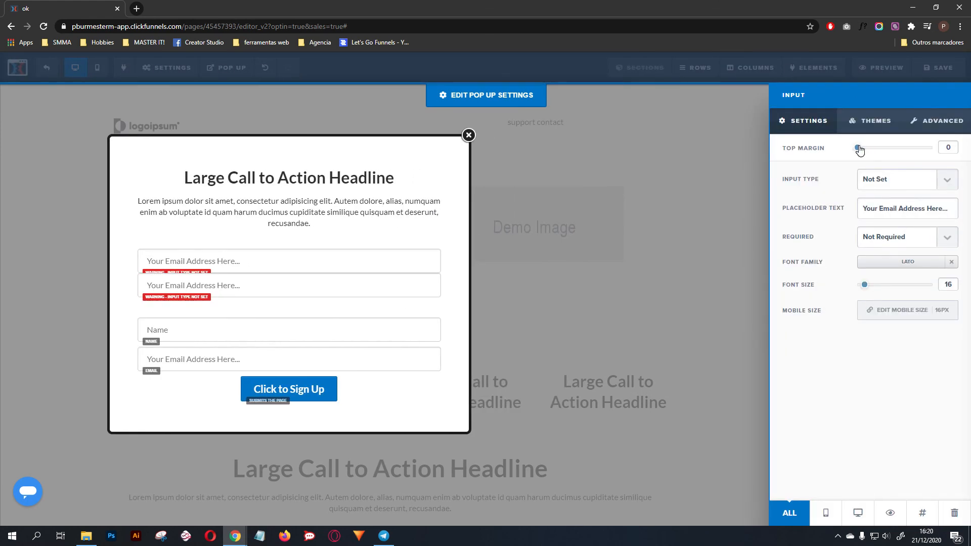
Give the second new input field a top margin of 25 and set its input type to Email Address
{"action": "left_click", "coordinate": [879, 179]}
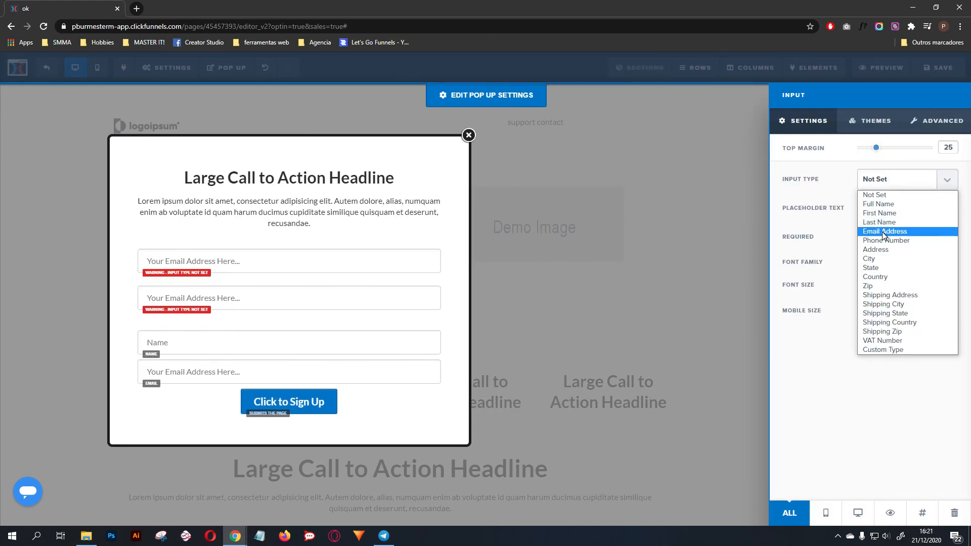
{"action": "left_click", "coordinate": [884, 232]}
{"action": "left_click", "coordinate": [324, 257]}
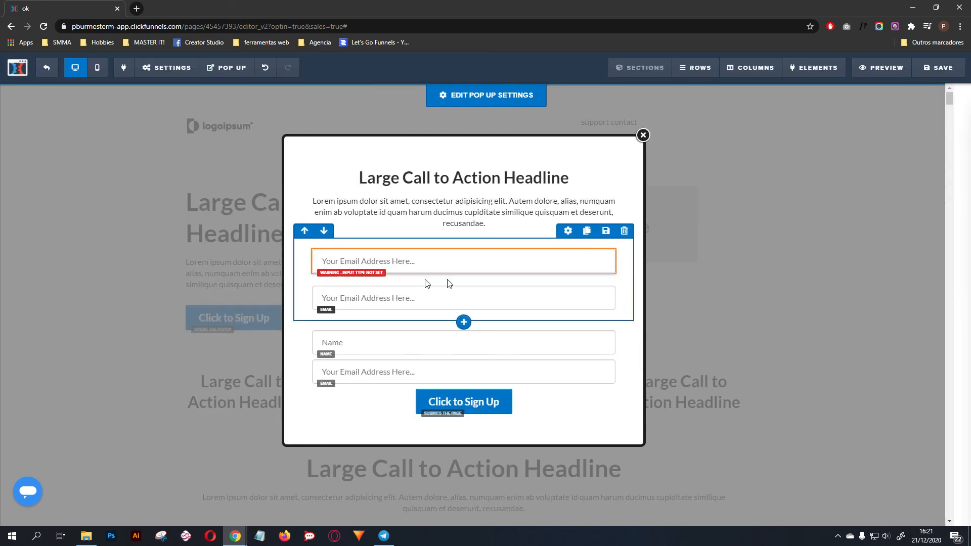
Set the first new input field's type to Full Name and its placeholder text to "Name"
{"action": "left_click", "coordinate": [590, 244]}
{"action": "left_click", "coordinate": [897, 179]}
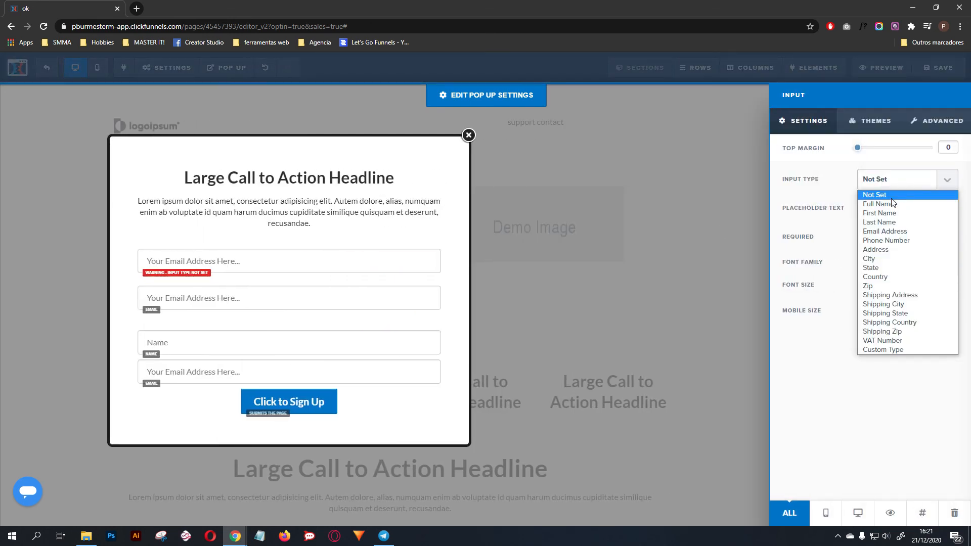
{"action": "left_click", "coordinate": [888, 205]}
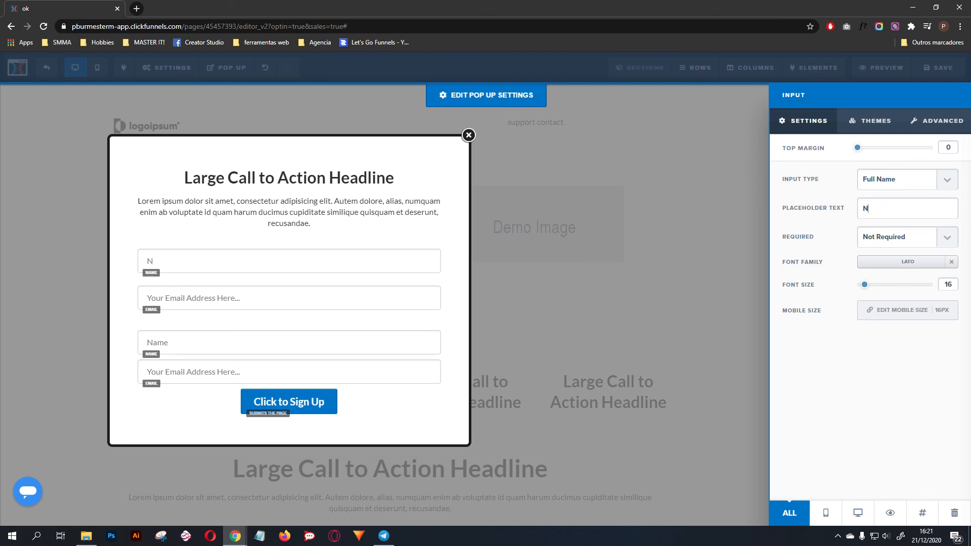
{"action": "left_click", "coordinate": [297, 232]}
Insert a one-column row below the two new input fields and add a button to it
{"action": "left_click", "coordinate": [481, 322]}
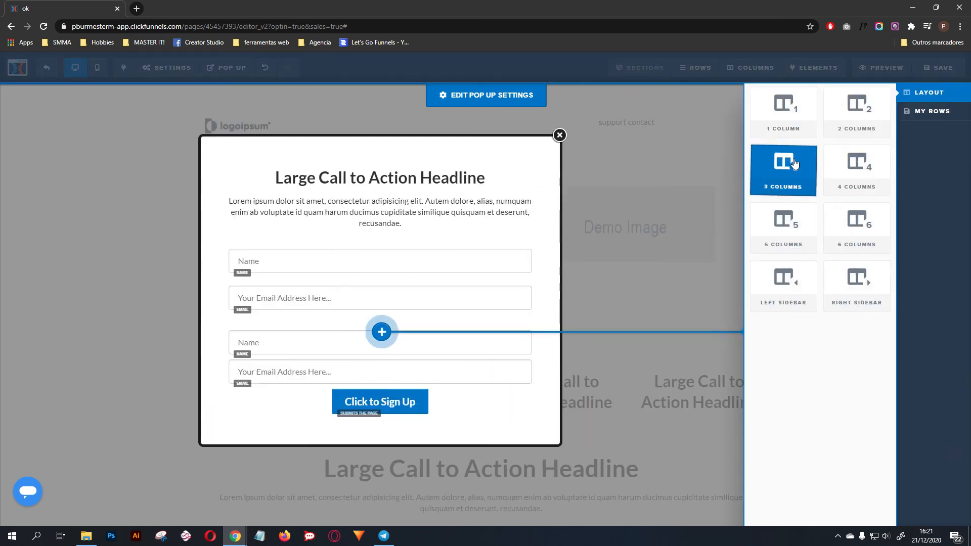
{"action": "left_click", "coordinate": [784, 116]}
{"action": "left_click", "coordinate": [523, 341]}
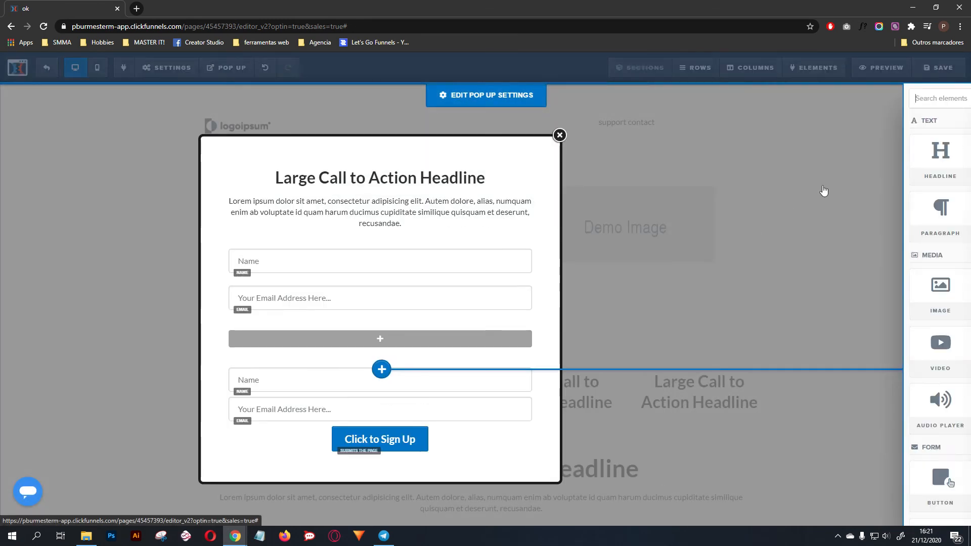
{"action": "left_click", "coordinate": [942, 153]}
{"action": "left_click", "coordinate": [787, 161]}
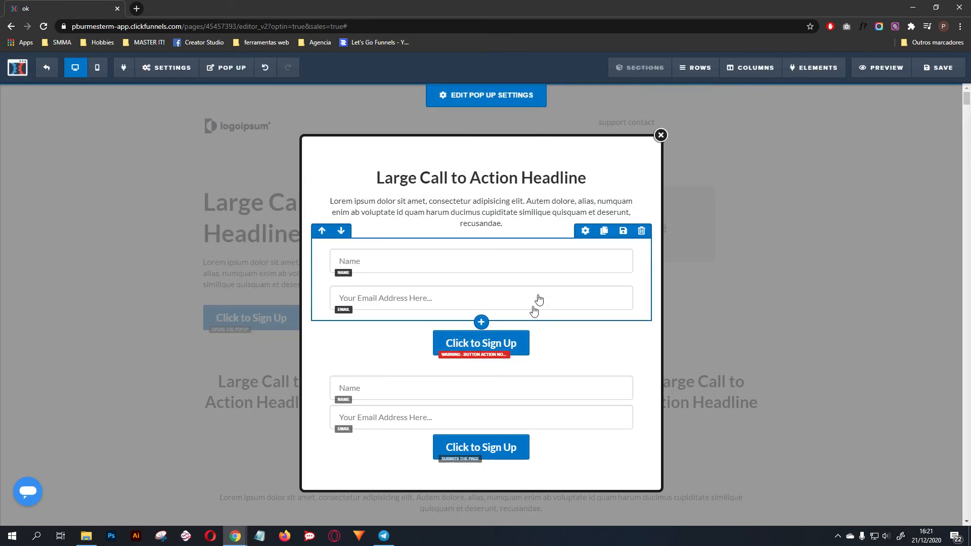
Delete the pop-up's original form row with its name, email and button elements, and close the pop-up
{"action": "left_click", "coordinate": [641, 357]}
{"action": "left_click", "coordinate": [517, 85]}
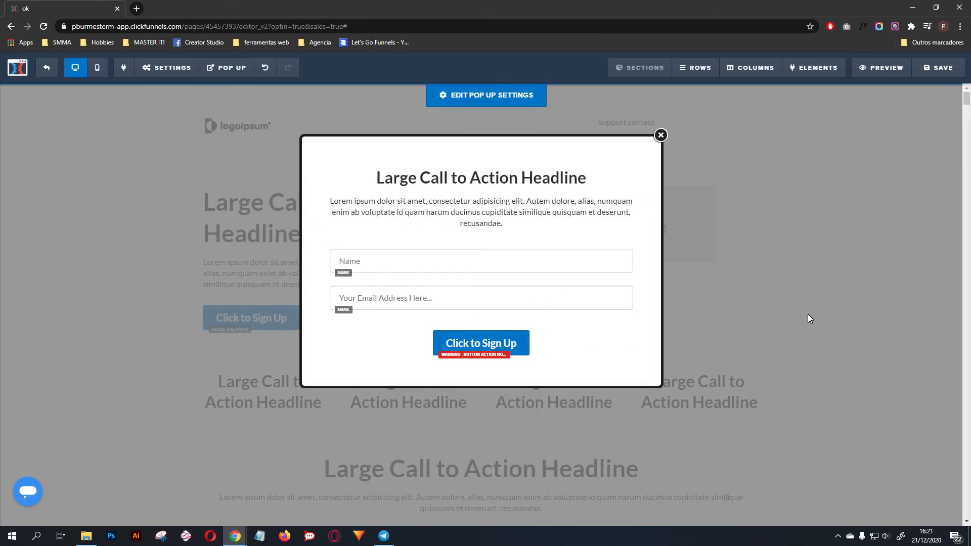
{"action": "left_click", "coordinate": [861, 163]}
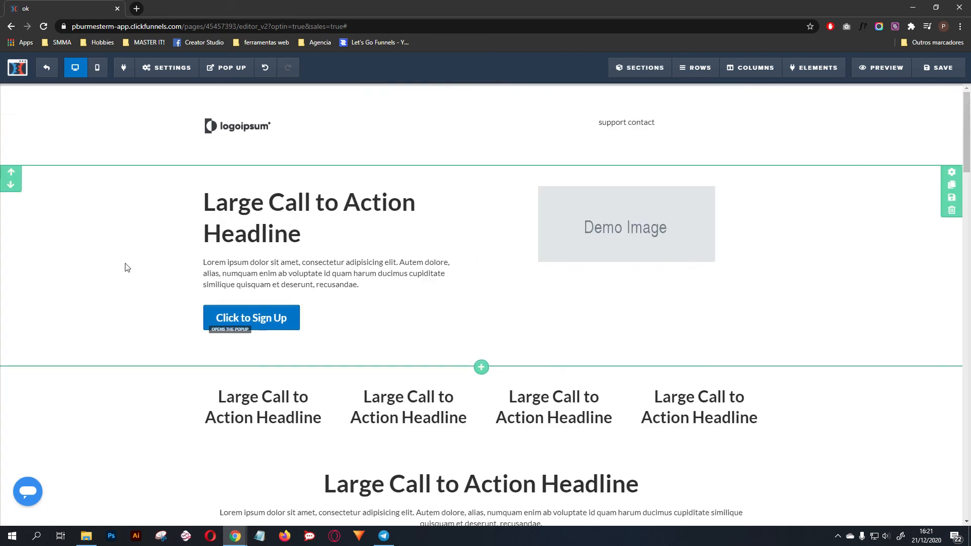